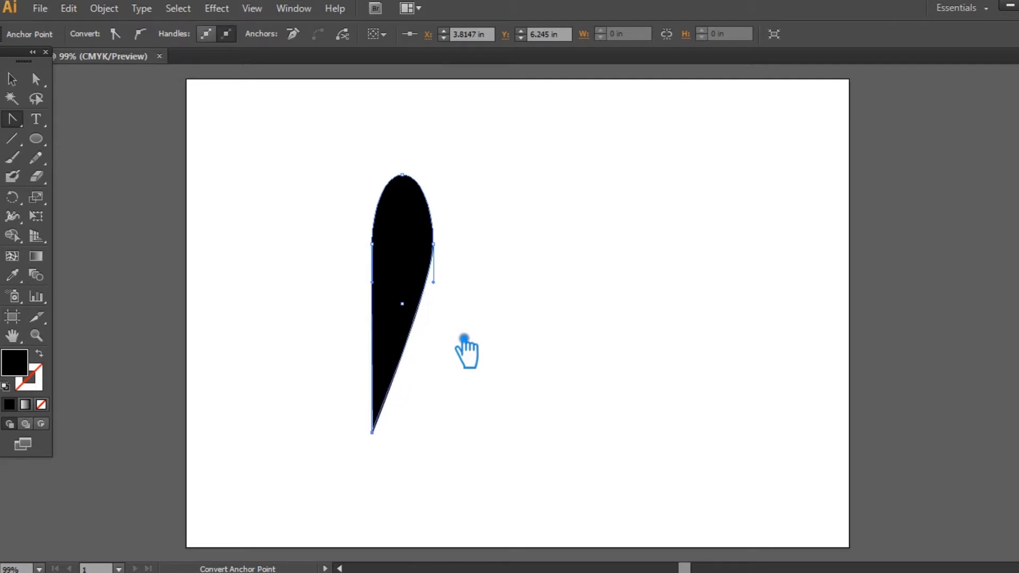
Step: Shift the black shape's pointed bottom anchor leftward to about X 2.4 in, bending the lower end into a slanted tail
{"action": "key", "text": "Left"}
{"action": "key", "text": "Left"}
{"action": "key", "text": "Left"}
{"action": "key", "text": "Left"}
{"action": "key", "text": "Left"}
{"action": "key", "text": "Left"}
{"action": "key", "text": "Left"}
{"action": "key", "text": "Left"}
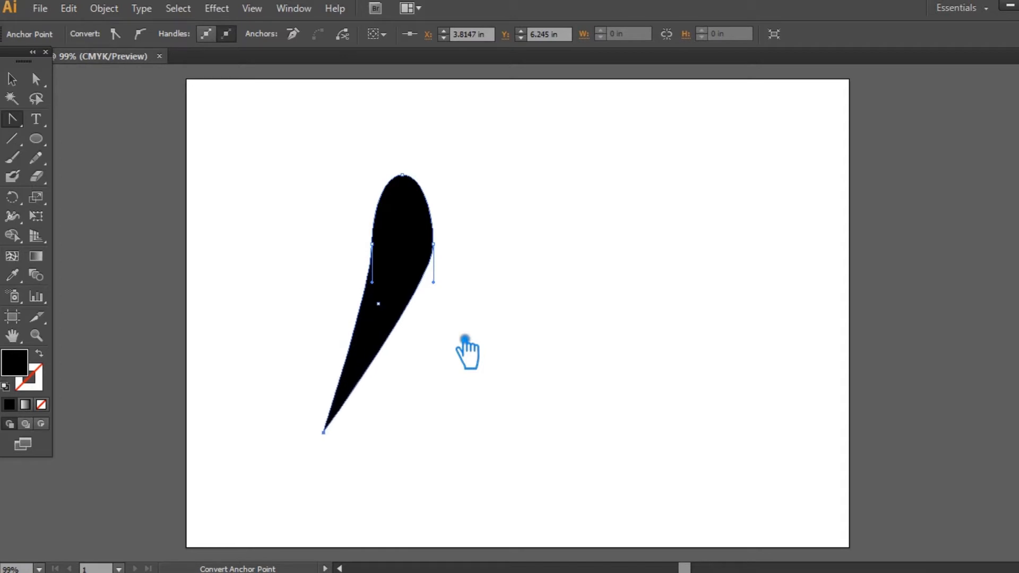
Step: Raise the pointed tail anchor to about Y 3.9 in to shorten the tail and sharpen its bend
{"action": "key", "text": "Up"}
{"action": "key", "text": "Up"}
{"action": "key", "text": "Up"}
{"action": "key", "text": "Up"}
{"action": "key", "text": "Up"}
{"action": "key", "text": "Up"}
{"action": "key", "text": "Up"}
{"action": "key", "text": "Up"}
{"action": "key", "text": "Up"}
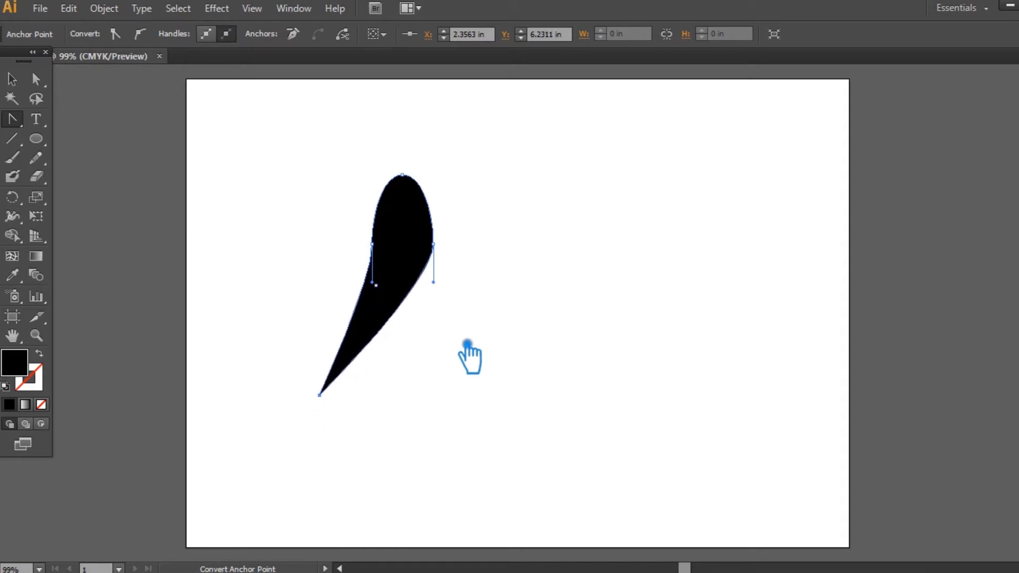
{"action": "key", "text": "Up"}
{"action": "key", "text": "Up"}
{"action": "key", "text": "Up"}
{"action": "key", "text": "Up"}
{"action": "key", "text": "Up"}
{"action": "key", "text": "Up"}
{"action": "key", "text": "Up"}
{"action": "key", "text": "Up"}
{"action": "key", "text": "Up"}
{"action": "key", "text": "Up"}
{"action": "key", "text": "Up"}
{"action": "key", "text": "Up"}
{"action": "key", "text": "Up"}
{"action": "key", "text": "Up"}
{"action": "key", "text": "Up"}
{"action": "key", "text": "Up"}
{"action": "key", "text": "Up"}
{"action": "key", "text": "Up"}
{"action": "key", "text": "Up"}
{"action": "key", "text": "Up"}
{"action": "key", "text": "Up"}
{"action": "key", "text": "Up"}
{"action": "key", "text": "Up"}
{"action": "key", "text": "Up"}
{"action": "key", "text": "Up"}
{"action": "key", "text": "Up"}
{"action": "key", "text": "Up"}
{"action": "key", "text": "Up"}
{"action": "key", "text": "Up"}
{"action": "key", "text": "Up"}
{"action": "key", "text": "Up"}
{"action": "key", "text": "Up"}
{"action": "key", "text": "Up"}
{"action": "key", "text": "Up"}
{"action": "key", "text": "Up"}
{"action": "key", "text": "Up"}
{"action": "key", "text": "Up"}
{"action": "key", "text": "Up"}
{"action": "key", "text": "Up"}
{"action": "key", "text": "Up"}
{"action": "key", "text": "Up"}
{"action": "key", "text": "Up"}
{"action": "key", "text": "Up"}
{"action": "key", "text": "Up"}
{"action": "key", "text": "Up"}
{"action": "key", "text": "Up"}
{"action": "key", "text": "Up"}
{"action": "key", "text": "Up"}
{"action": "key", "text": "Up"}
{"action": "key", "text": "Up"}
{"action": "key", "text": "Up"}
{"action": "key", "text": "Up"}
{"action": "key", "text": "Up"}
{"action": "key", "text": "Up"}
{"action": "key", "text": "Up"}
{"action": "key", "text": "Up"}
{"action": "key", "text": "Up"}
{"action": "key", "text": "Up"}
{"action": "key", "text": "Up"}
{"action": "key", "text": "Up"}
{"action": "key", "text": "Up"}
{"action": "key", "text": "Up"}
{"action": "key", "text": "Up"}
{"action": "key", "text": "Up"}
{"action": "key", "text": "Up"}
{"action": "key", "text": "Up"}
{"action": "key", "text": "Up"}
{"action": "key", "text": "Up"}
{"action": "key", "text": "Up"}
{"action": "key", "text": "Up"}
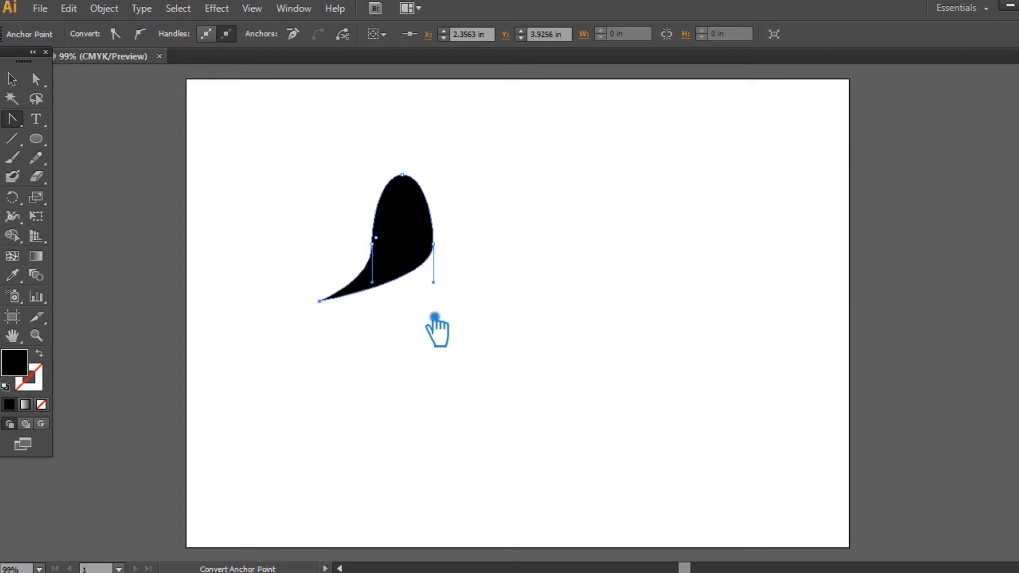
{"action": "key", "text": "Up"}
{"action": "key", "text": "Up"}
{"action": "key", "text": "Up"}
{"action": "key", "text": "Up"}
{"action": "key", "text": "Up"}
{"action": "key", "text": "Up"}
{"action": "key", "text": "Up"}
{"action": "key", "text": "Up"}
{"action": "key", "text": "Up"}
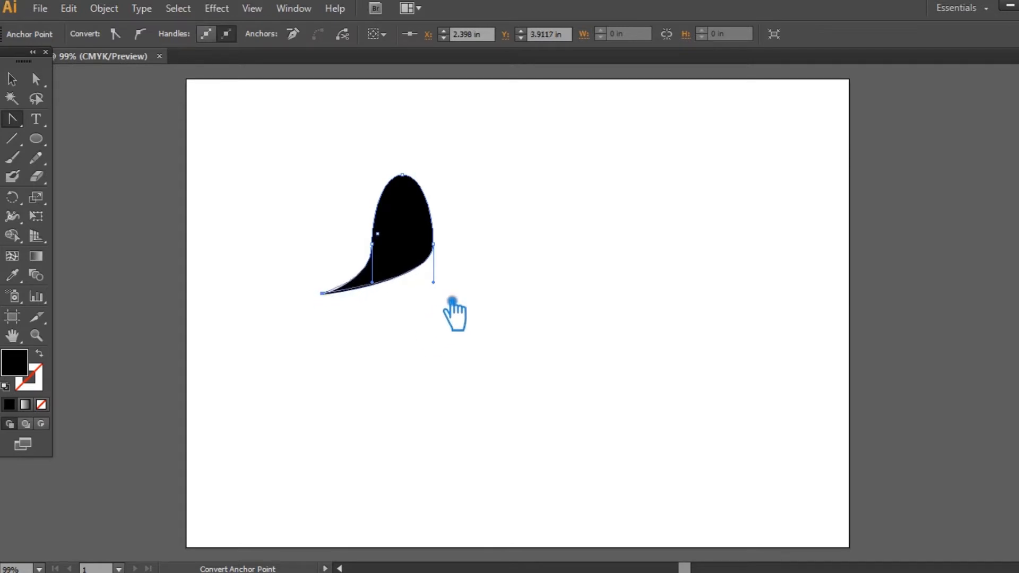
Step: Shift the smooth anchor on the shape's right side inward to about X 3.98 in to narrow the body
{"action": "left_click", "coordinate": [434, 244]}
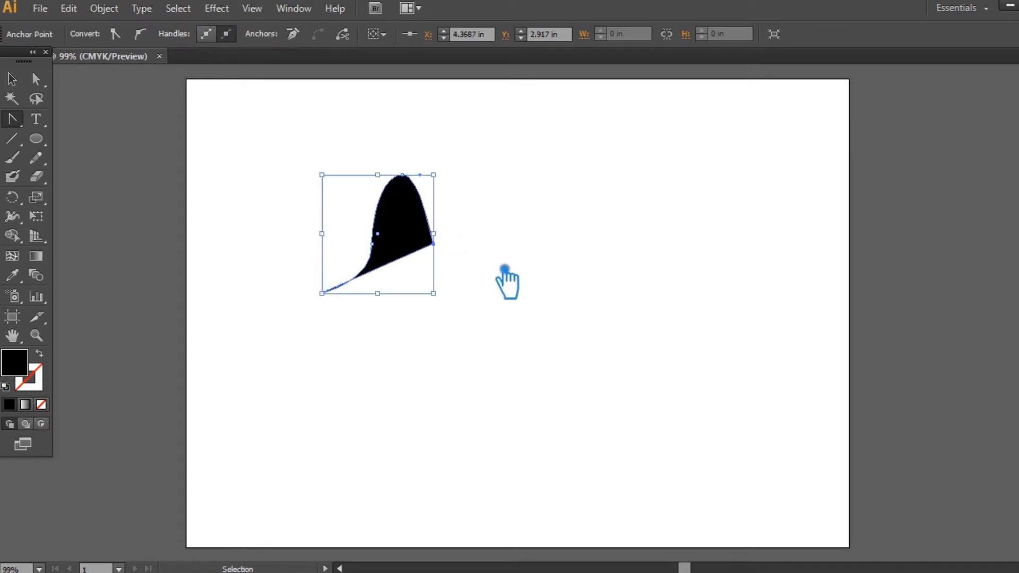
{"action": "key", "text": "ctrl+z"}
{"action": "key", "text": "a"}
{"action": "key", "text": "Left"}
{"action": "key", "text": "Left"}
{"action": "key", "text": "Left"}
{"action": "key", "text": "Left"}
{"action": "key", "text": "Left"}
{"action": "key", "text": "Left"}
{"action": "key", "text": "Left"}
{"action": "key", "text": "Left"}
{"action": "key", "text": "Left"}
{"action": "key", "text": "Left"}
{"action": "key", "text": "Left"}
{"action": "key", "text": "Left"}
{"action": "key", "text": "Left"}
{"action": "key", "text": "Left"}
{"action": "key", "text": "Left"}
{"action": "key", "text": "Left"}
{"action": "key", "text": "Left"}
{"action": "key", "text": "Left"}
{"action": "key", "text": "Left"}
{"action": "key", "text": "Left"}
{"action": "key", "text": "Left"}
{"action": "key", "text": "Left"}
{"action": "key", "text": "Left"}
{"action": "key", "text": "Left"}
{"action": "key", "text": "Left"}
{"action": "key", "text": "Left"}
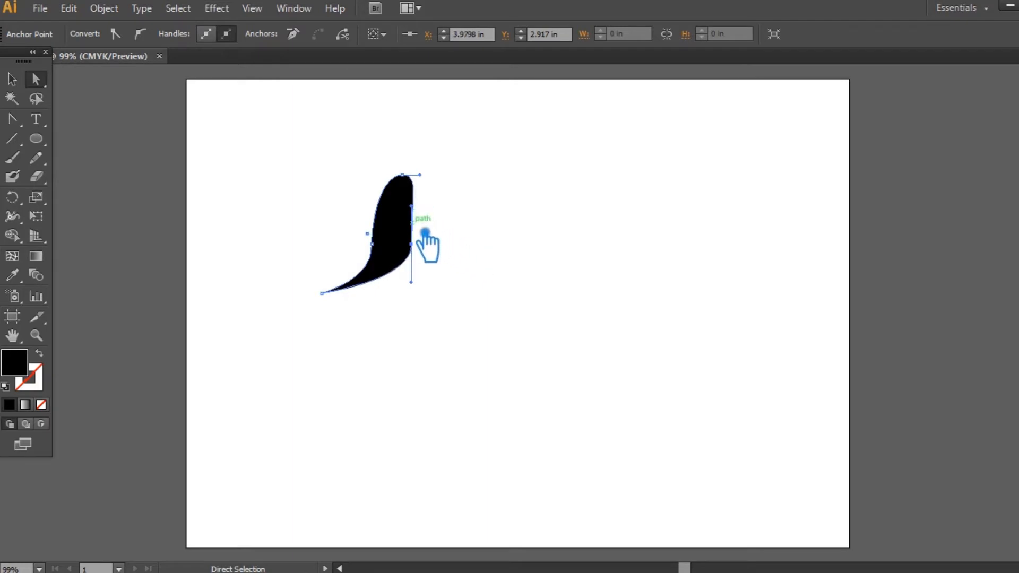
Step: Tilt the right-side anchor's direction handles, lower one toward the tail and upper one outward, to round the body into a flowing curve
{"action": "mouse_move", "coordinate": [424, 289]}
{"action": "left_mouse_down"}
{"action": "mouse_move", "coordinate": [411, 311]}
{"action": "mouse_move", "coordinate": [409, 302]}
{"action": "left_mouse_up"}
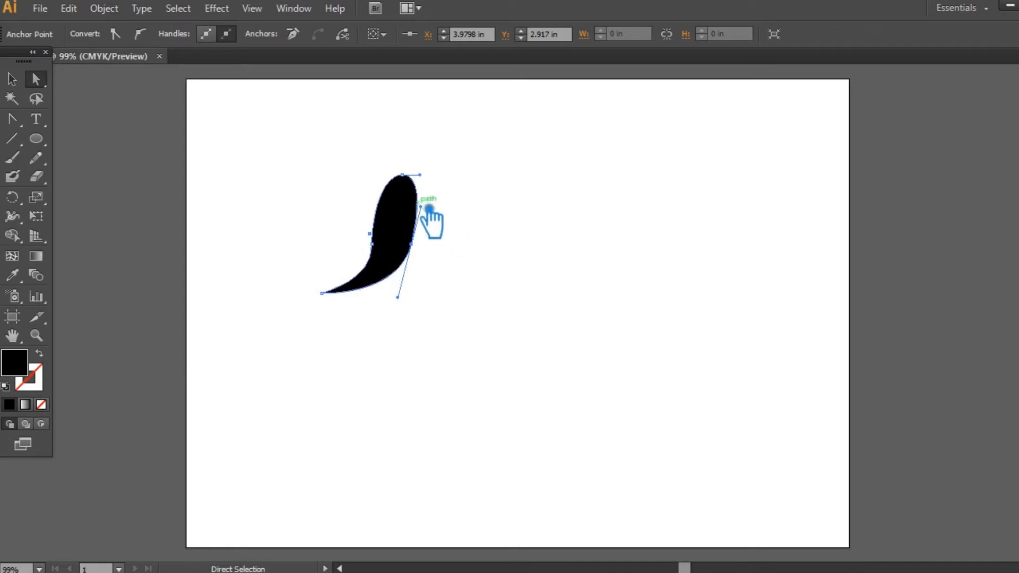
{"action": "mouse_move", "coordinate": [434, 212]}
{"action": "left_mouse_down"}
{"action": "mouse_move", "coordinate": [443, 198]}
{"action": "mouse_move", "coordinate": [446, 210]}
{"action": "left_mouse_up"}
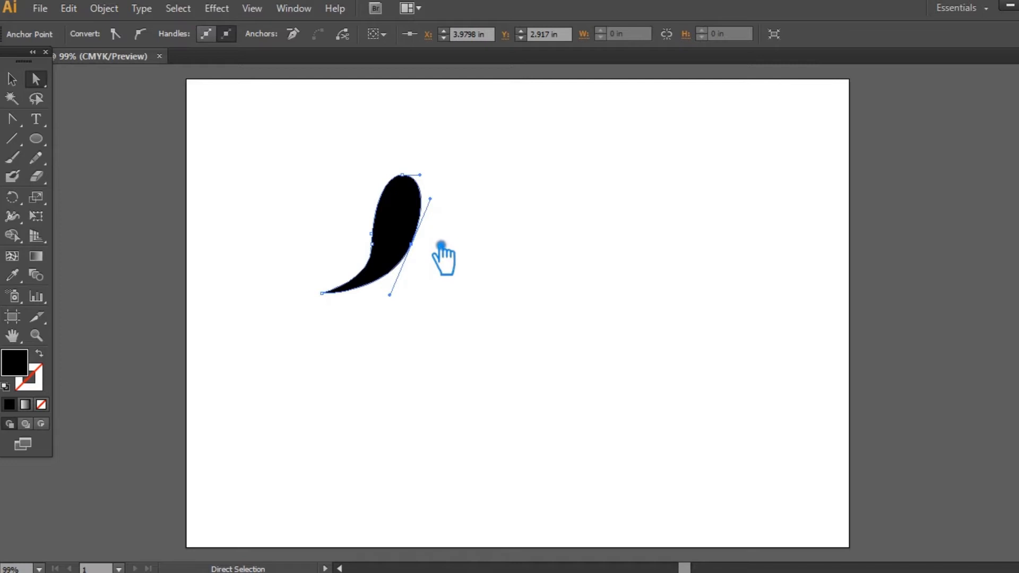
Step: Move the whole shape to the middle of the artboard and rotate it about 45° clockwise
{"action": "key", "text": "v"}
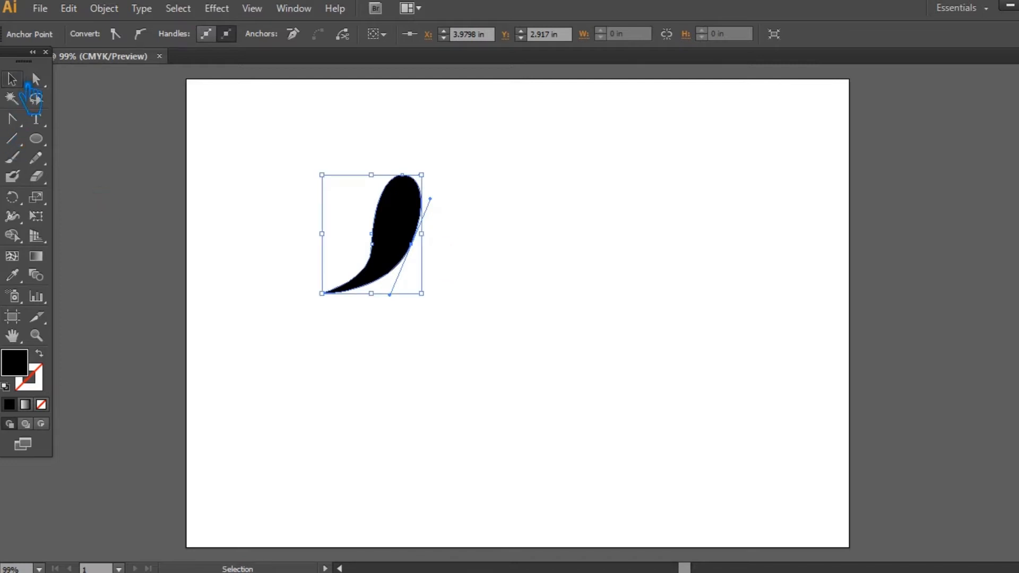
{"action": "left_click", "coordinate": [589, 217]}
{"action": "left_click_drag", "start_coordinate": [415, 228], "coordinate": [497, 306]}
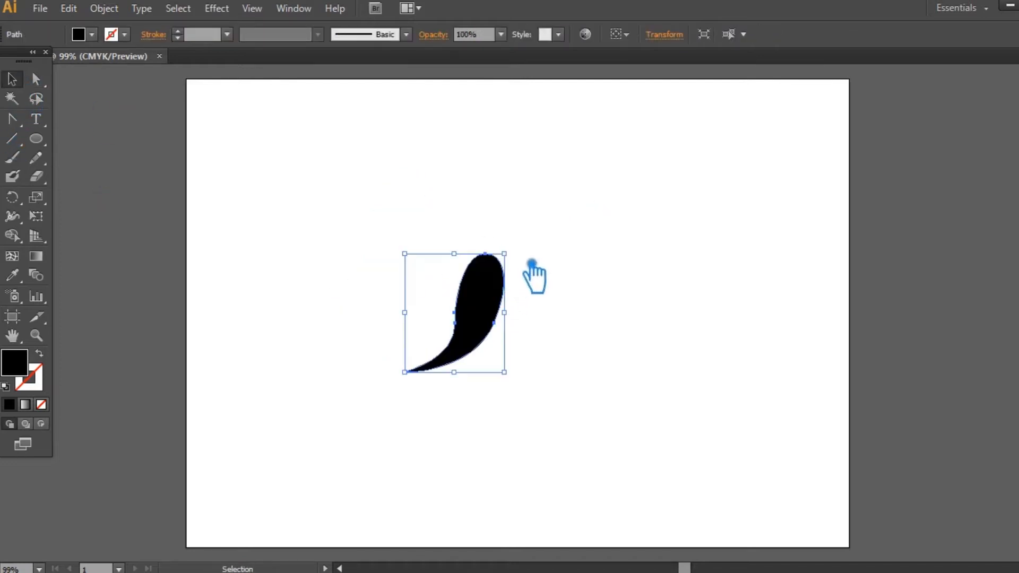
{"action": "left_click_drag", "start_coordinate": [525, 266], "coordinate": [563, 342]}
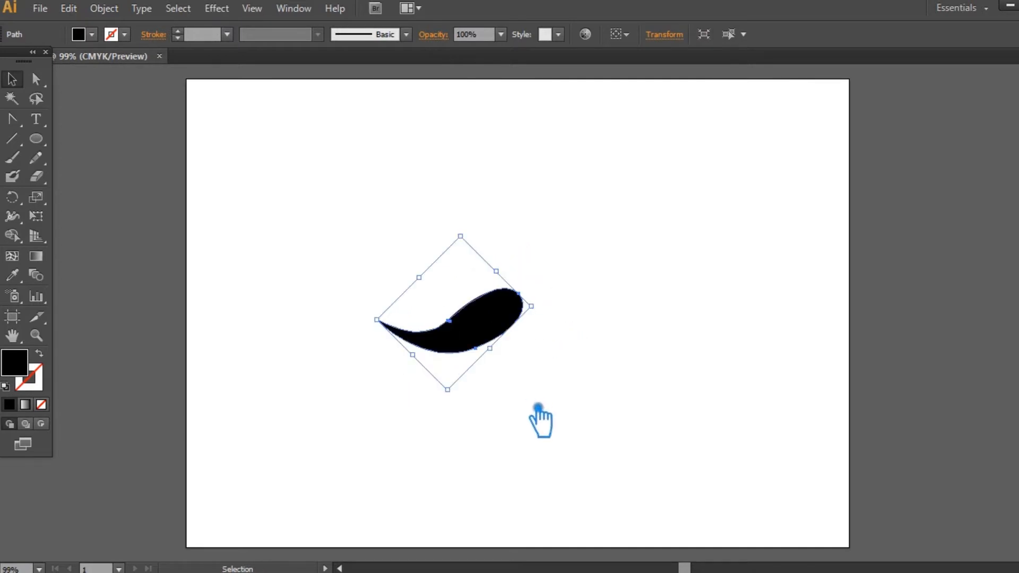
Step: Reshape the tail by moving its tip anchor to about X 3.56 in, Y 4.15 in and shifting the upper concave anchor toward the rounded end
{"action": "key", "text": "a"}
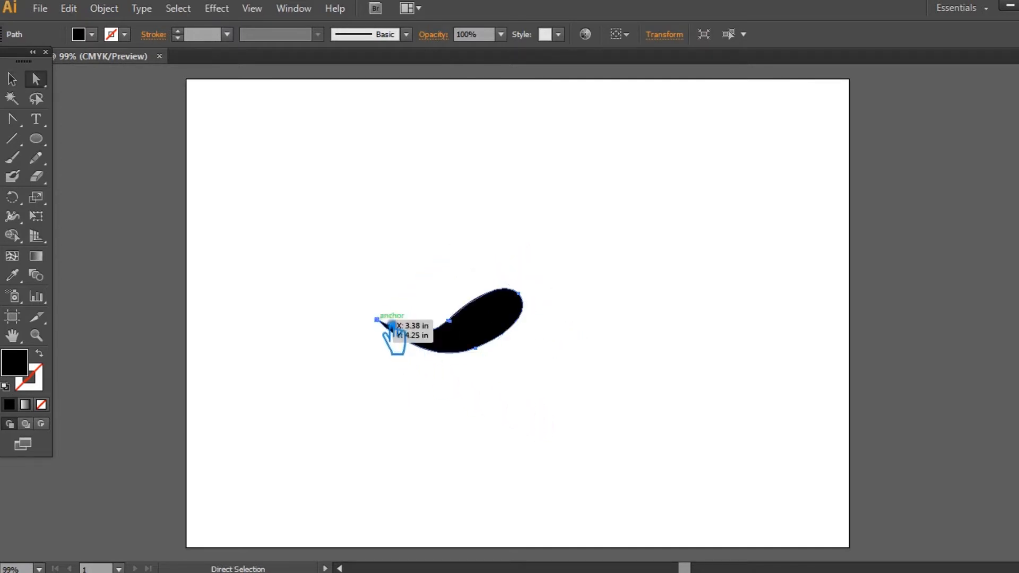
{"action": "left_click", "coordinate": [435, 322]}
{"action": "left_click_drag", "start_coordinate": [436, 325], "coordinate": [434, 326]}
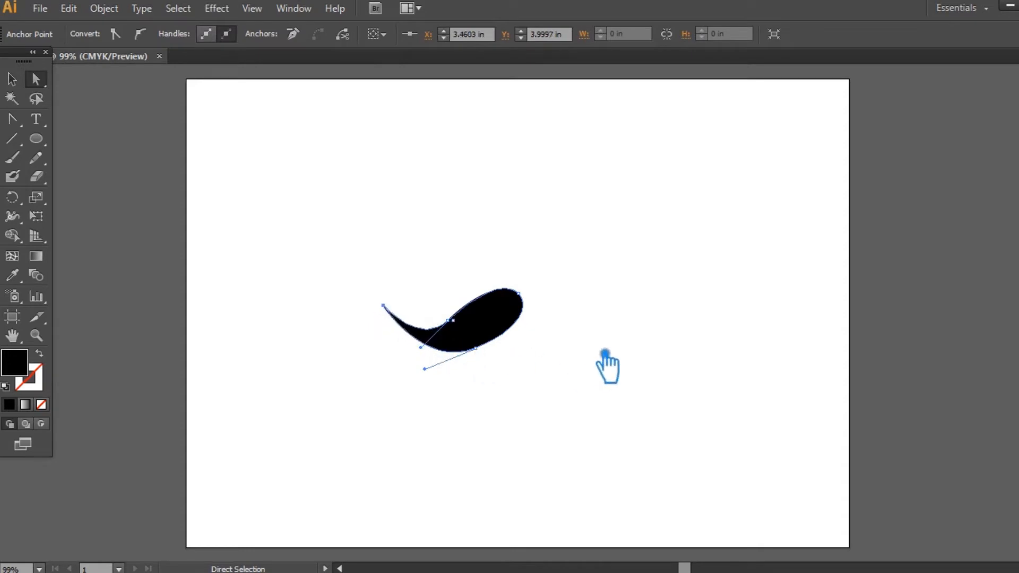
{"action": "left_click", "coordinate": [448, 321]}
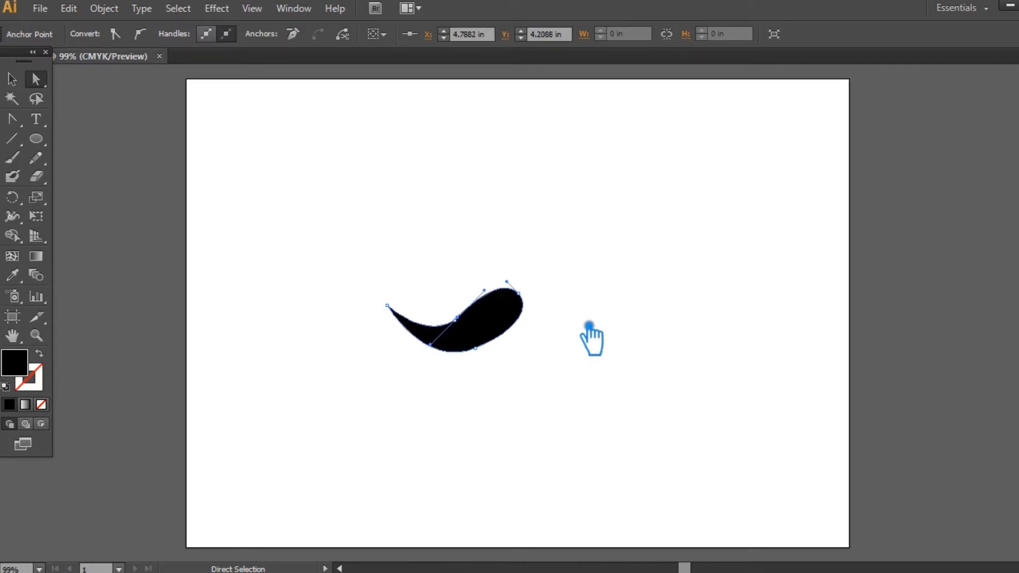
{"action": "left_click", "coordinate": [589, 325]}
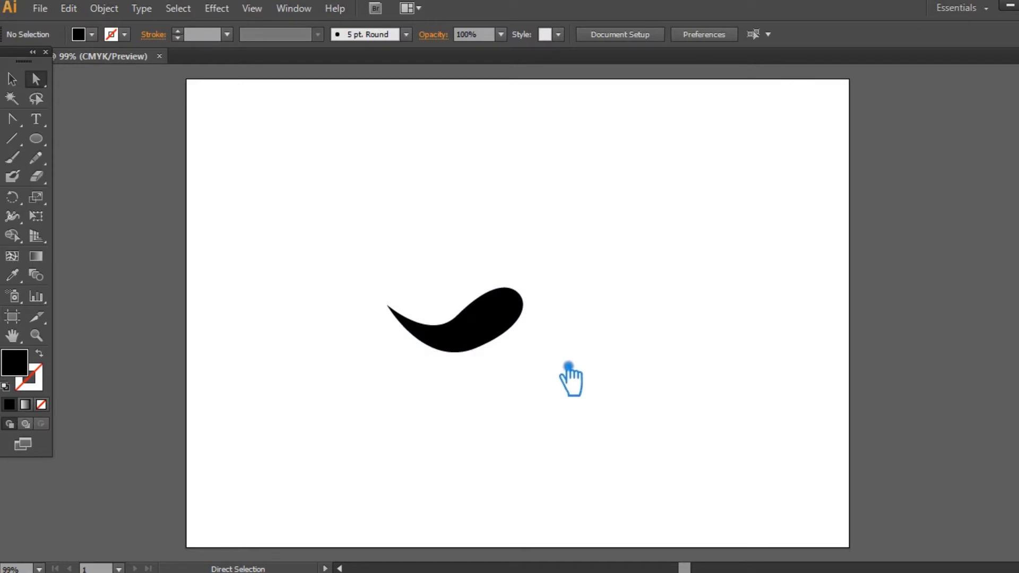
{"action": "left_click", "coordinate": [513, 335]}
{"action": "left_click", "coordinate": [403, 311]}
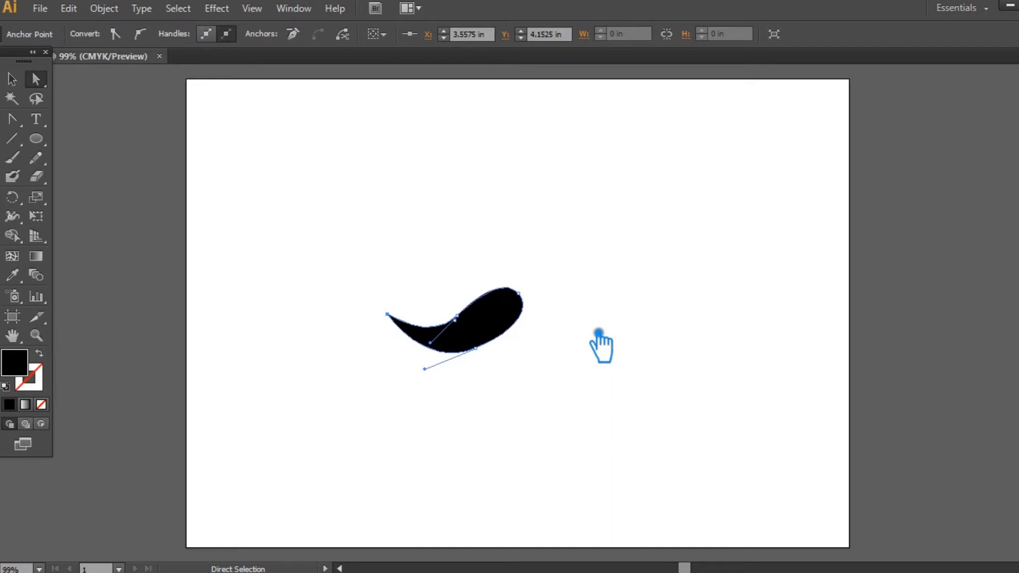
Step: Move the shape slightly right and down, rotate it about 10° further clockwise, and deselect it
{"action": "left_click", "coordinate": [13, 78]}
{"action": "left_click", "coordinate": [395, 159]}
{"action": "left_click_drag", "start_coordinate": [513, 325], "coordinate": [548, 338]}
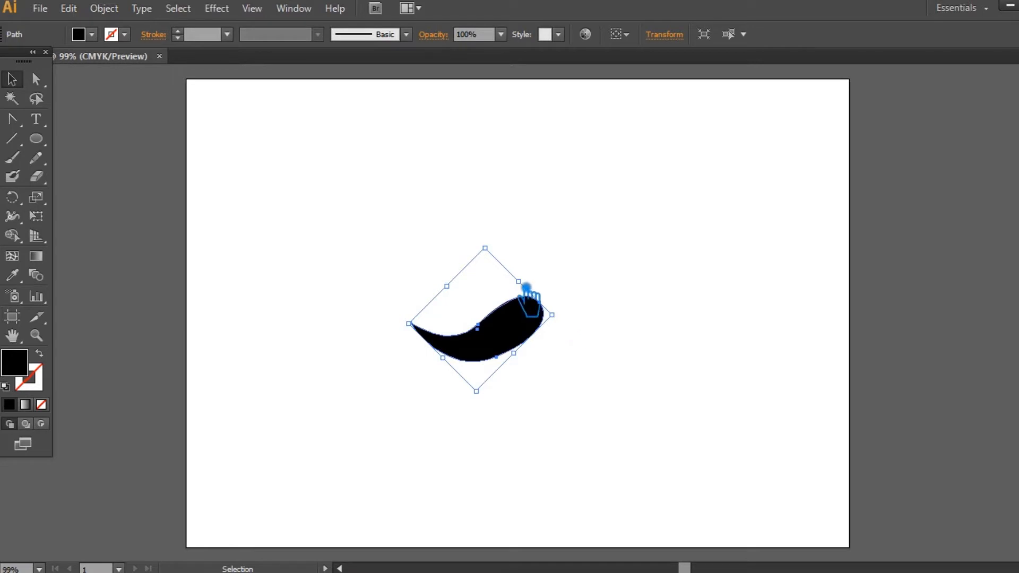
{"action": "left_click_drag", "start_coordinate": [573, 320], "coordinate": [610, 357]}
{"action": "left_click", "coordinate": [616, 364]}
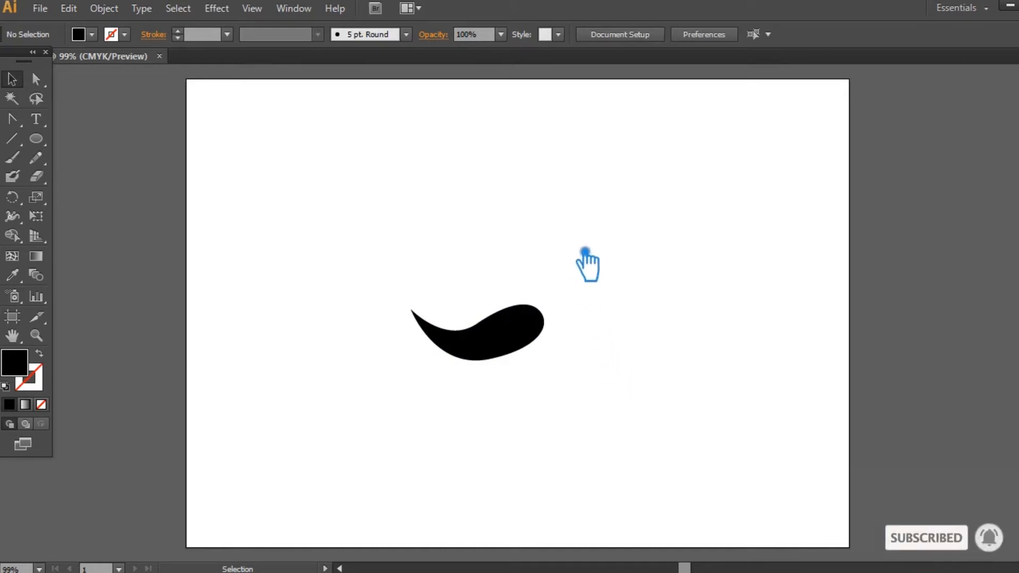
Step: Raise the anchor on the shape's lower edge slightly and adjust its tail-side handle to slim and smooth the underside
{"action": "left_click", "coordinate": [499, 307]}
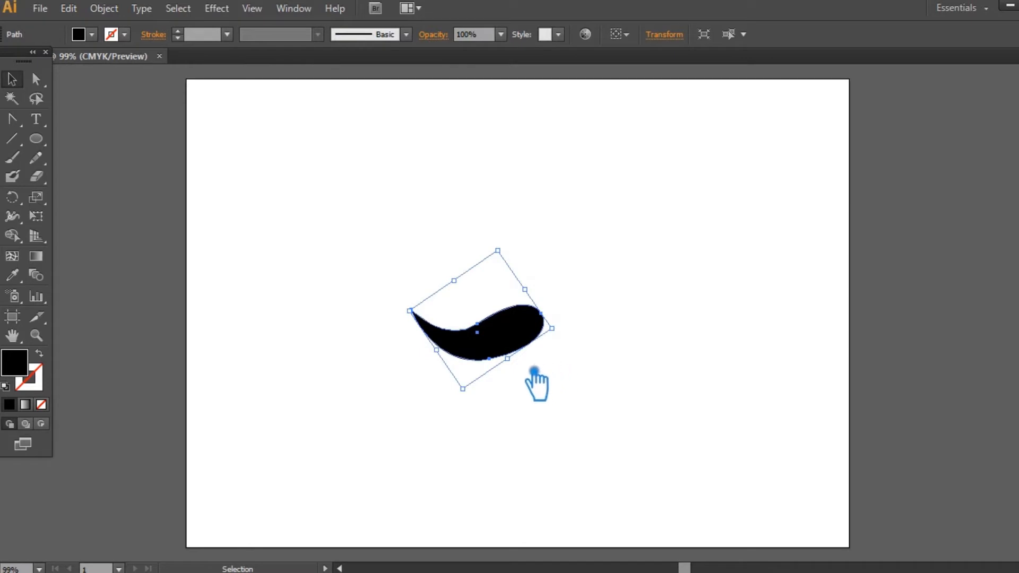
{"action": "key", "text": "a"}
{"action": "left_click", "coordinate": [489, 358]}
{"action": "key", "text": "Up"}
{"action": "key", "text": "Up"}
{"action": "key", "text": "Up"}
{"action": "key", "text": "Up"}
{"action": "key", "text": "Up"}
{"action": "key", "text": "Up"}
{"action": "key", "text": "Up"}
{"action": "mouse_move", "coordinate": [450, 373]}
{"action": "left_mouse_down"}
{"action": "mouse_move", "coordinate": [437, 366]}
{"action": "mouse_move", "coordinate": [453, 365]}
{"action": "left_mouse_up"}
{"action": "left_click", "coordinate": [515, 400]}
Step: Draw a rounded rectangle over the swoosh, matching its width and extending well below it
{"action": "left_click", "coordinate": [12, 79]}
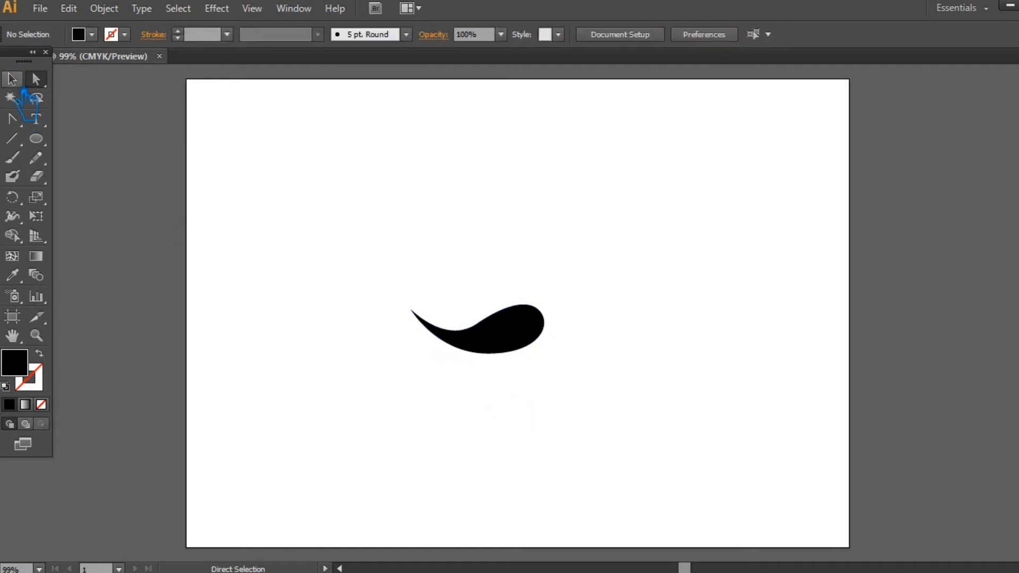
{"action": "key", "text": "s"}
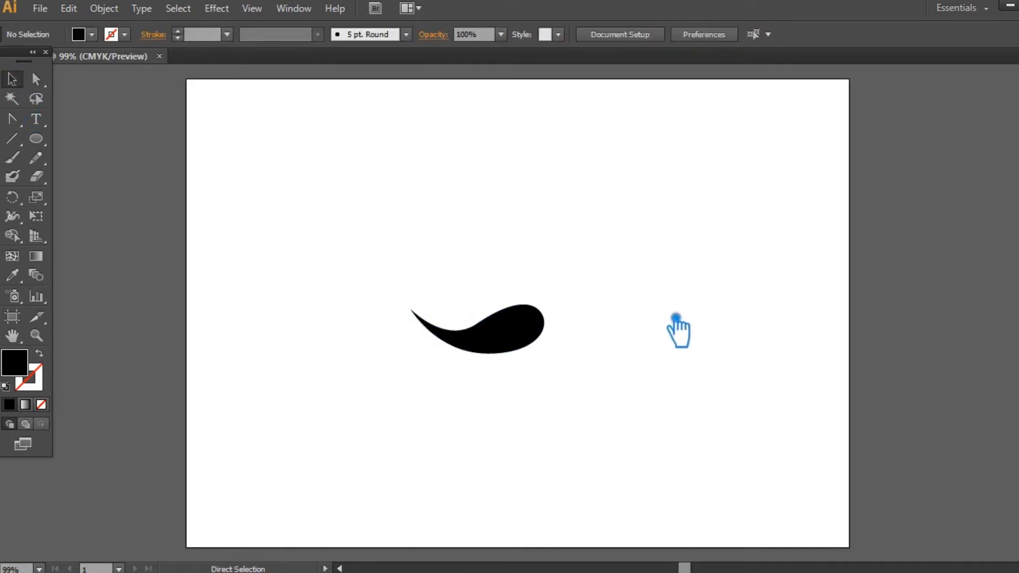
{"action": "left_click", "coordinate": [13, 79]}
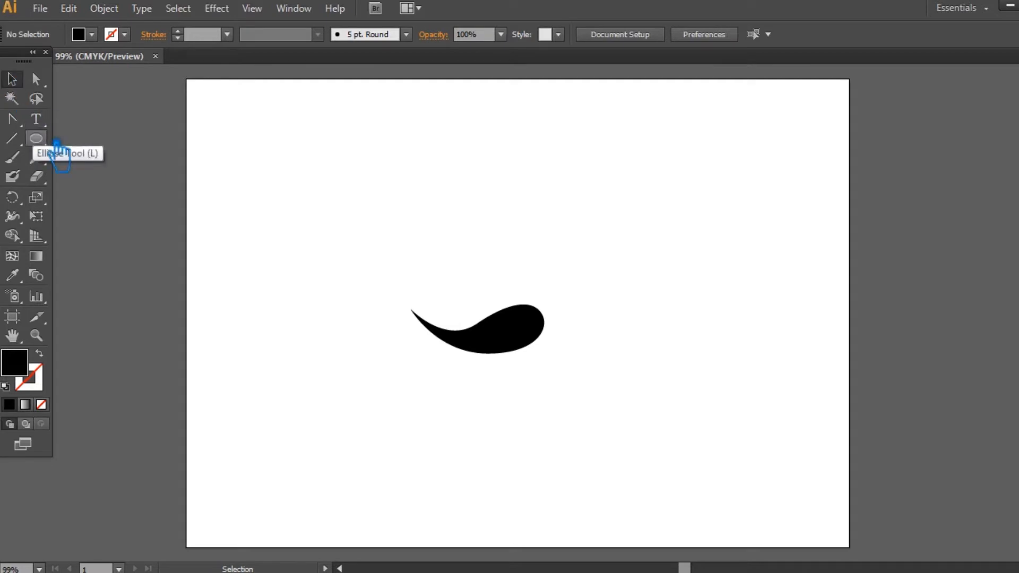
{"action": "left_click", "coordinate": [35, 139]}
{"action": "left_click", "coordinate": [119, 156]}
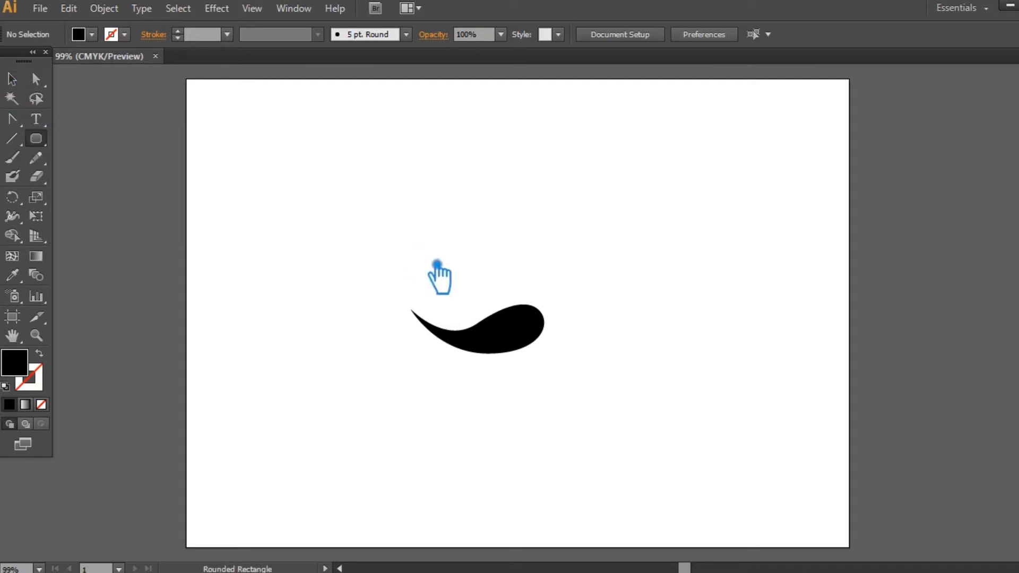
{"action": "left_click_drag", "start_coordinate": [423, 281], "coordinate": [558, 455]}
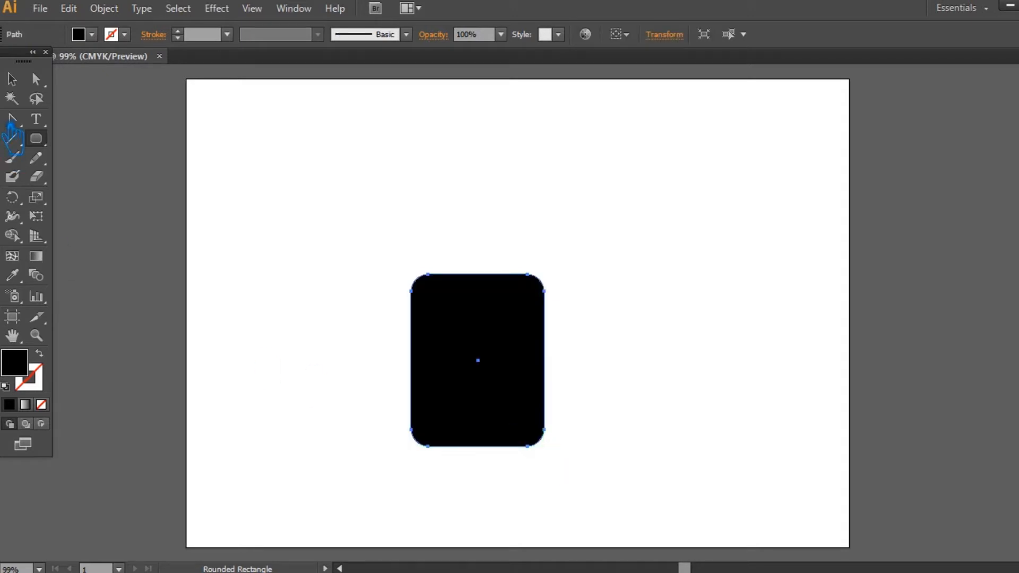
Step: Recolor the rounded rectangle dark grey with a sampled color and send it behind the black swoosh
{"action": "left_click", "coordinate": [13, 275]}
{"action": "left_click", "coordinate": [223, 228]}
{"action": "left_click", "coordinate": [166, 227]}
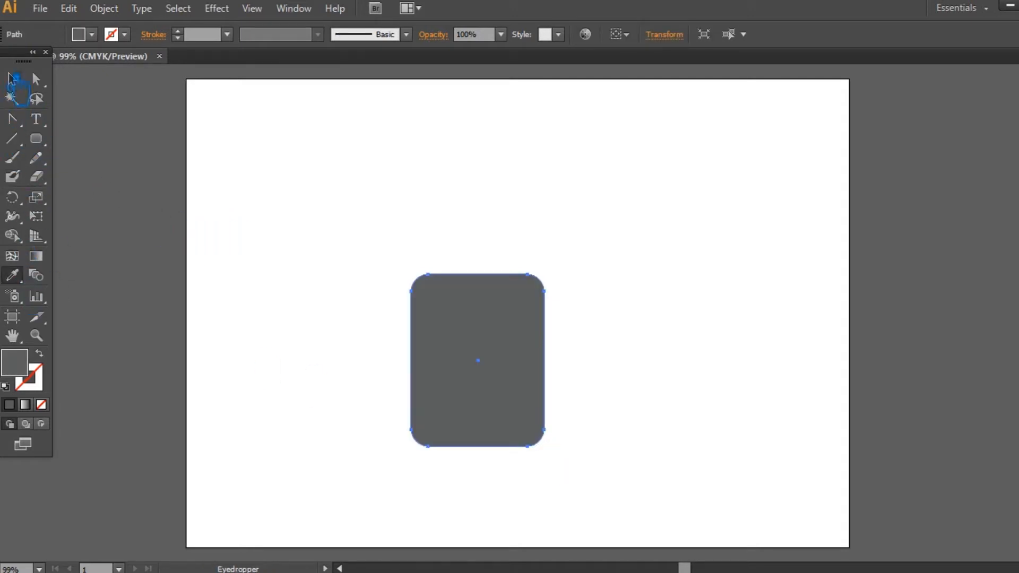
{"action": "left_click", "coordinate": [12, 79]}
{"action": "key", "text": "ctrl+shift+bracketleft"}
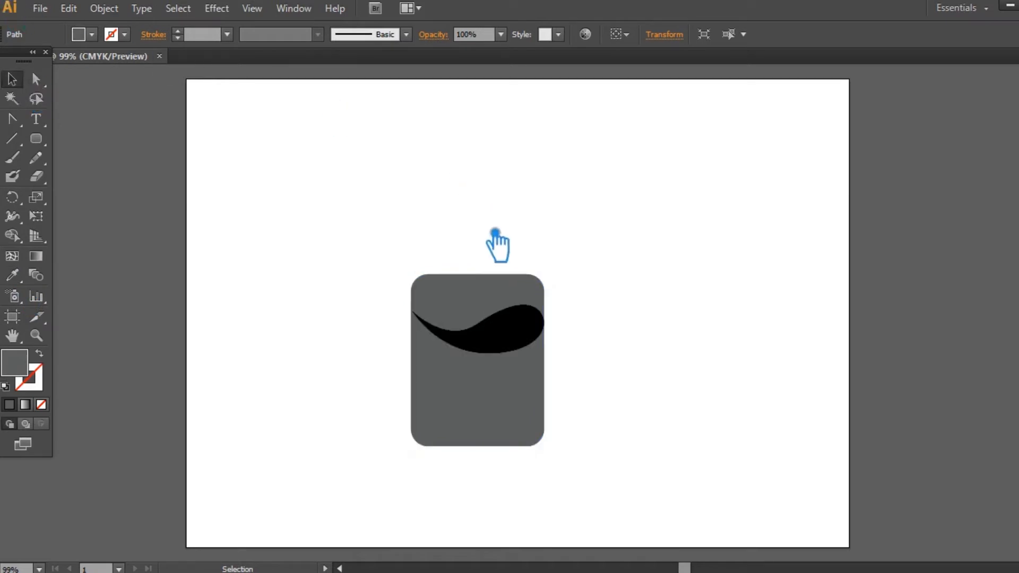
{"action": "left_click", "coordinate": [496, 218]}
Step: Move the swoosh down on the rectangle and raise its rounded-end anchor to about Y 4.86 in
{"action": "left_click_drag", "start_coordinate": [499, 340], "coordinate": [491, 396]}
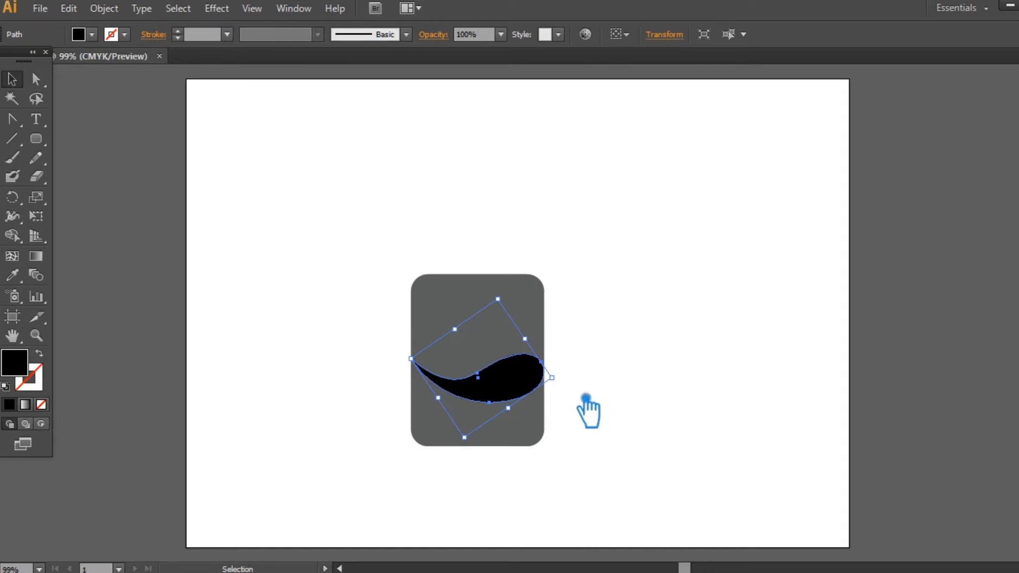
{"action": "key", "text": "a"}
{"action": "left_click", "coordinate": [551, 375]}
{"action": "key", "text": "Up"}
{"action": "key", "text": "Up"}
{"action": "key", "text": "Up"}
{"action": "key", "text": "Up"}
{"action": "key", "text": "Up"}
{"action": "key", "text": "Up"}
{"action": "key", "text": "Up"}
{"action": "key", "text": "Up"}
{"action": "key", "text": "Up"}
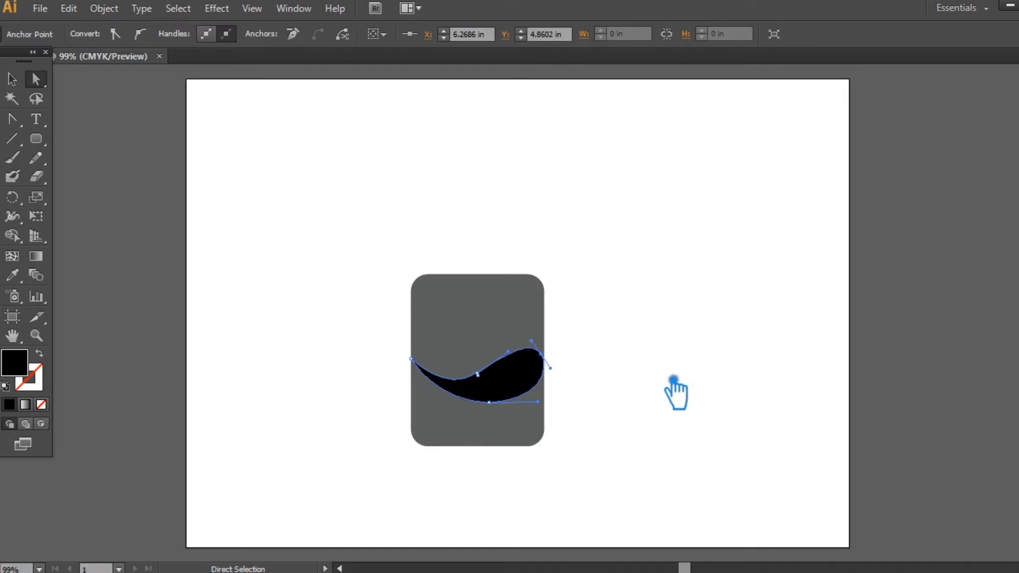
Step: Try to delete an anchor near the middle of the swoosh
{"action": "key", "text": "minus"}
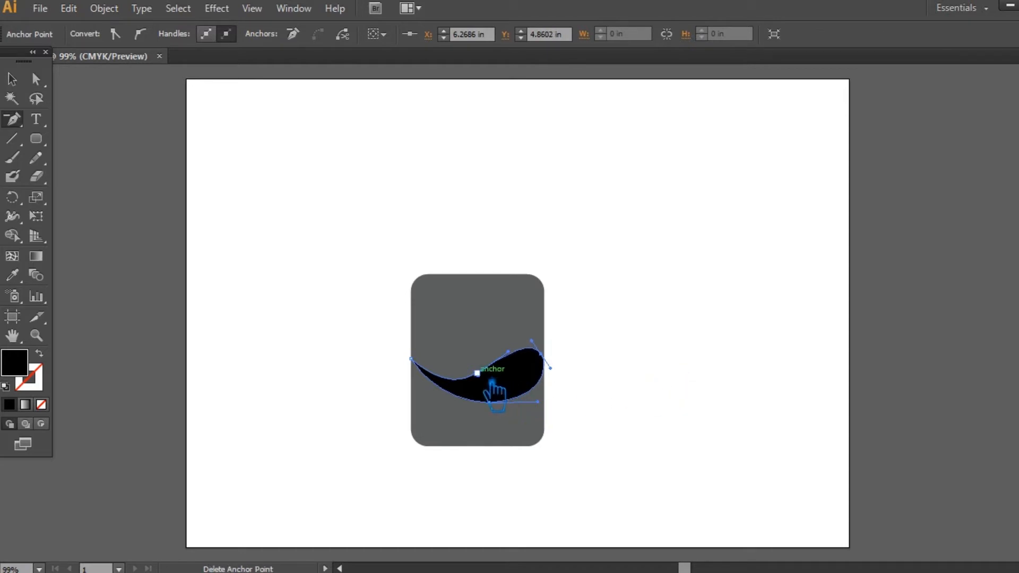
{"action": "left_click", "coordinate": [494, 390]}
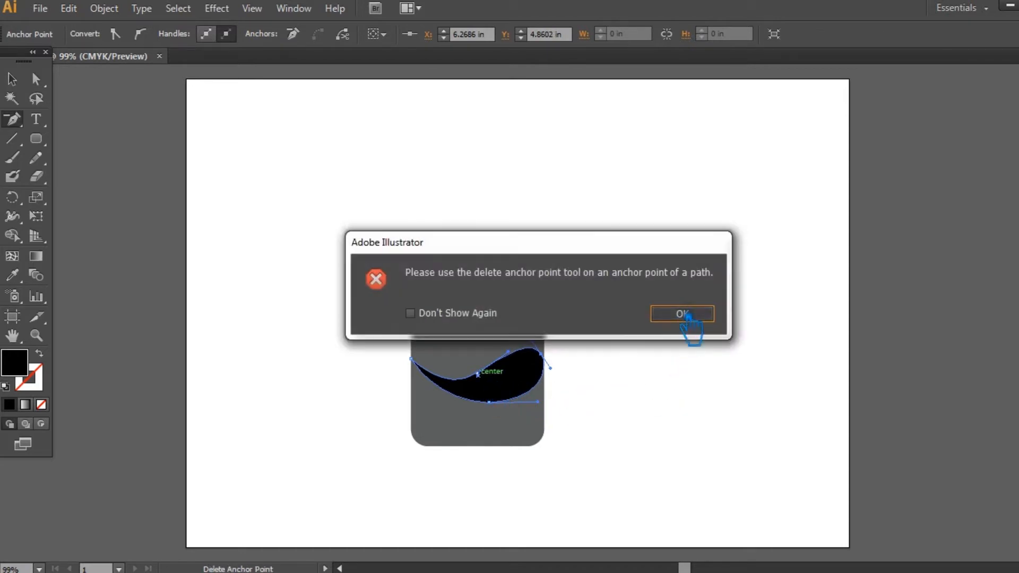
{"action": "left_click", "coordinate": [680, 314]}
{"action": "left_click", "coordinate": [23, 83]}
{"action": "left_click", "coordinate": [643, 330]}
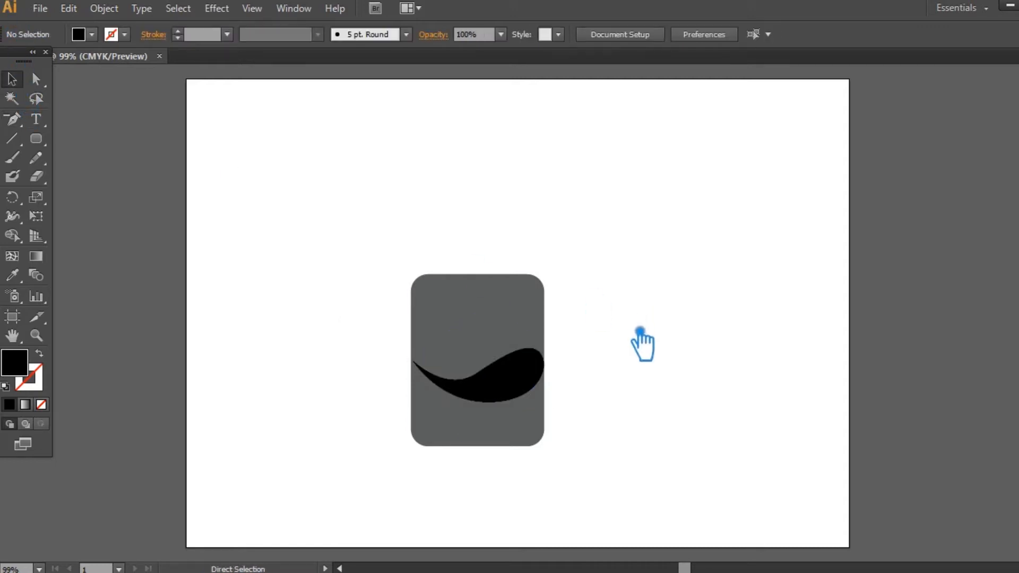
Step: Raise the swoosh's lower-edge anchor to about X 5.28 in, Y 5.64 in
{"action": "key", "text": "ctrl+plus"}
{"action": "key", "text": "space"}
{"action": "left_click_drag", "start_coordinate": [632, 343], "coordinate": [613, 251]}
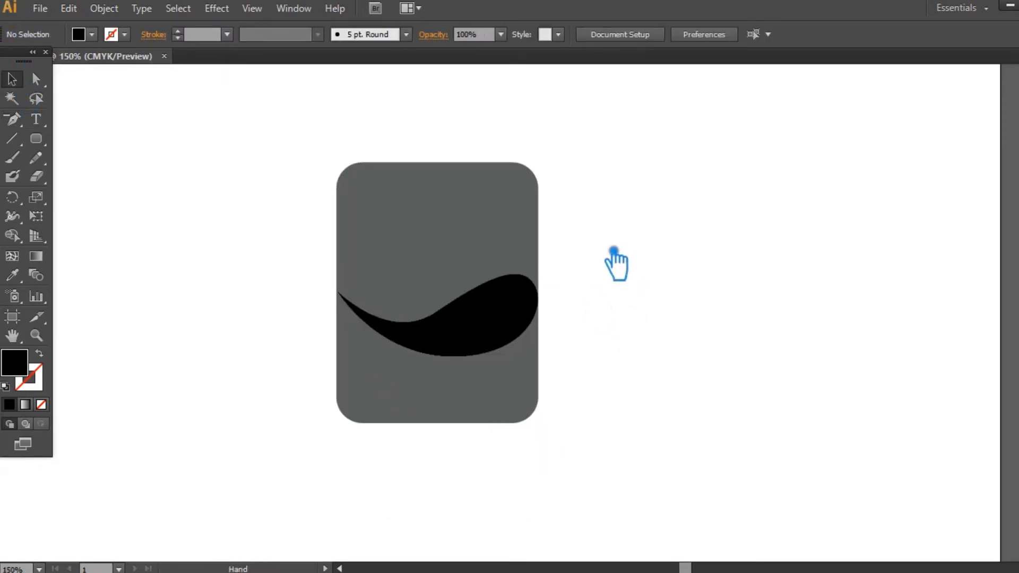
{"action": "left_click", "coordinate": [513, 327]}
{"action": "key", "text": "a"}
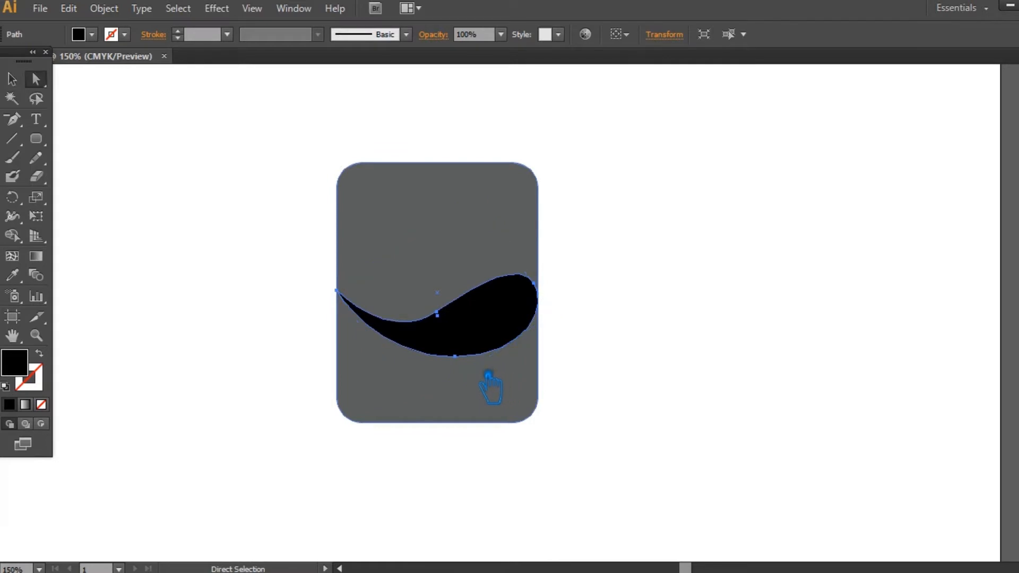
{"action": "left_click", "coordinate": [454, 356]}
{"action": "key", "text": "Up"}
{"action": "key", "text": "Up"}
{"action": "key", "text": "Up"}
{"action": "key", "text": "Up"}
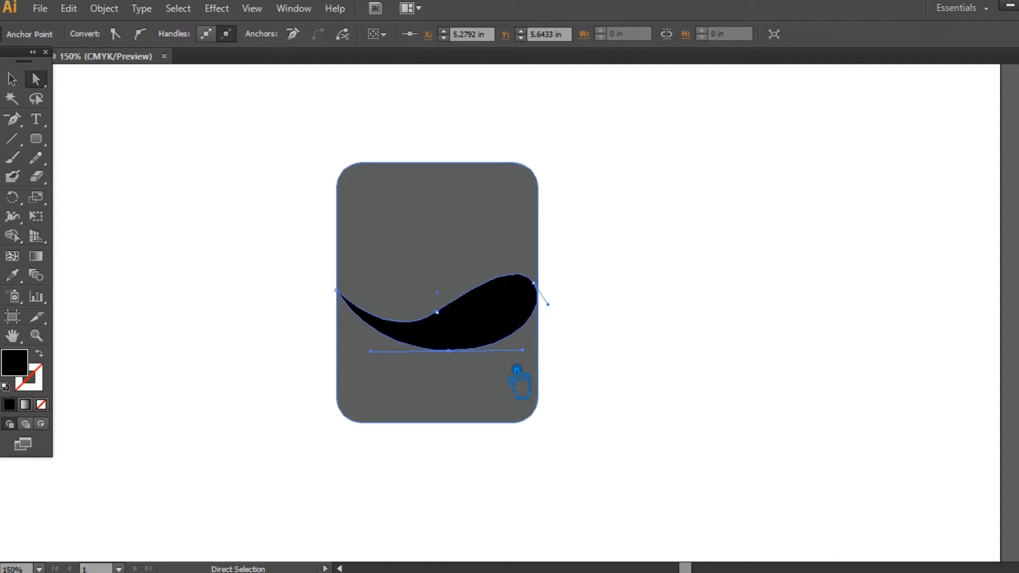
Step: Nudge the whole swoosh slightly upward on the rectangle and deselect it
{"action": "left_click", "coordinate": [661, 349]}
{"action": "left_click", "coordinate": [461, 332]}
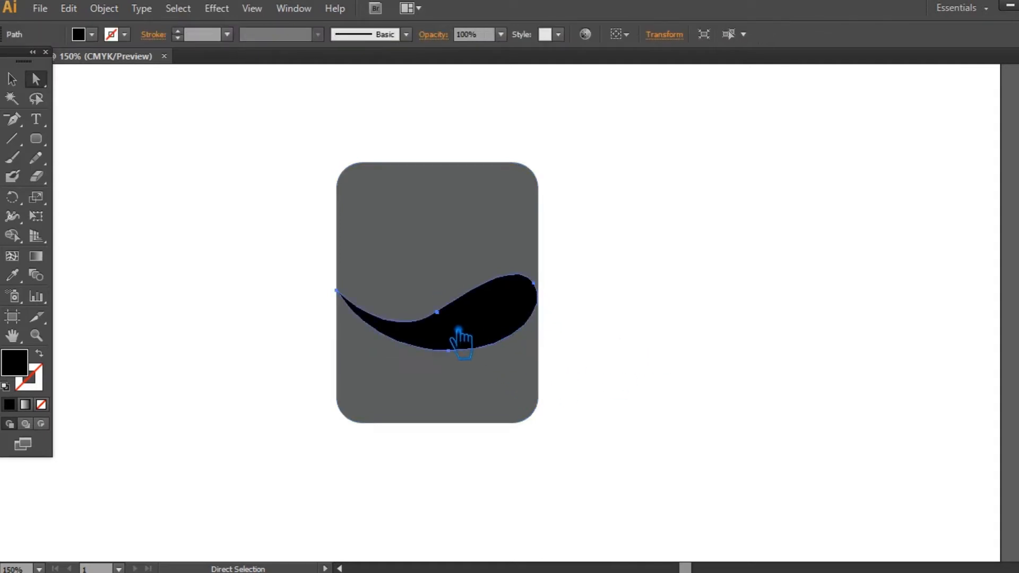
{"action": "key", "text": "Up"}
{"action": "key", "text": "Up"}
{"action": "key", "text": "Up"}
{"action": "key", "text": "Up"}
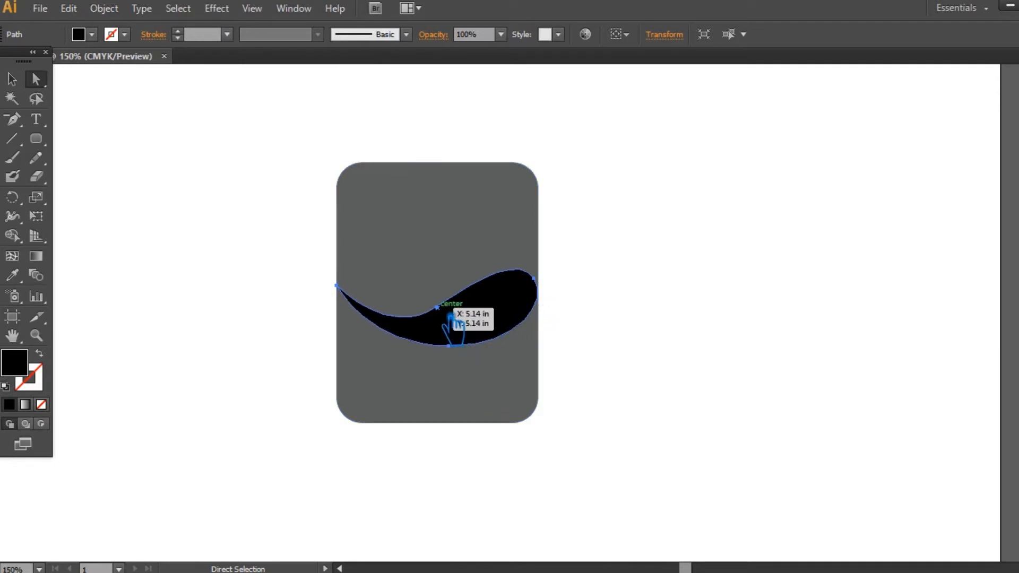
{"action": "key", "text": "Up"}
{"action": "key", "text": "Up"}
{"action": "key", "text": "Up"}
{"action": "key", "text": "Up"}
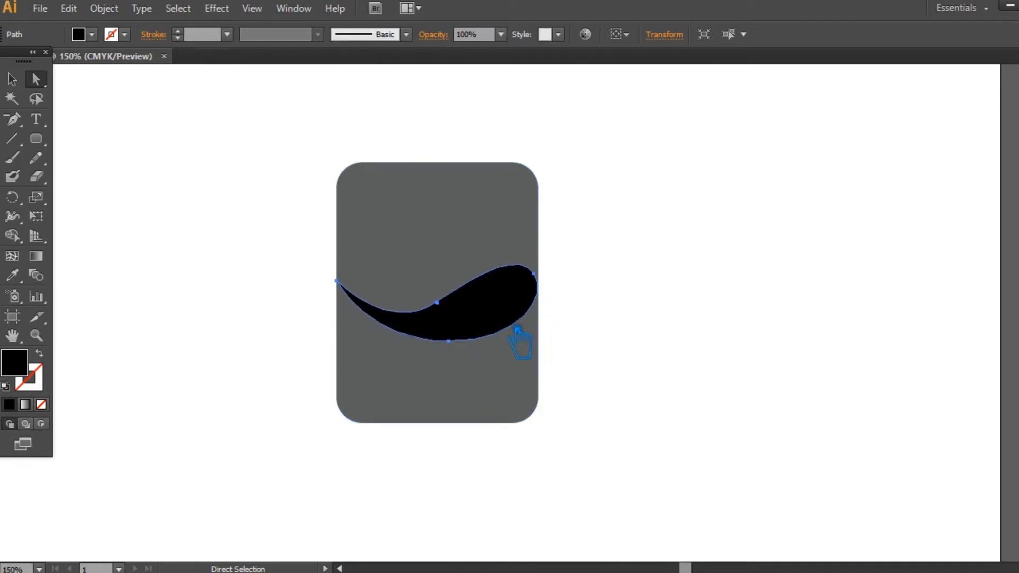
{"action": "key", "text": "Up"}
{"action": "key", "text": "Up"}
{"action": "left_click", "coordinate": [701, 312]}
Step: Raise the swoosh's upper concave anchor slightly to refine the inner curve
{"action": "left_click", "coordinate": [517, 312]}
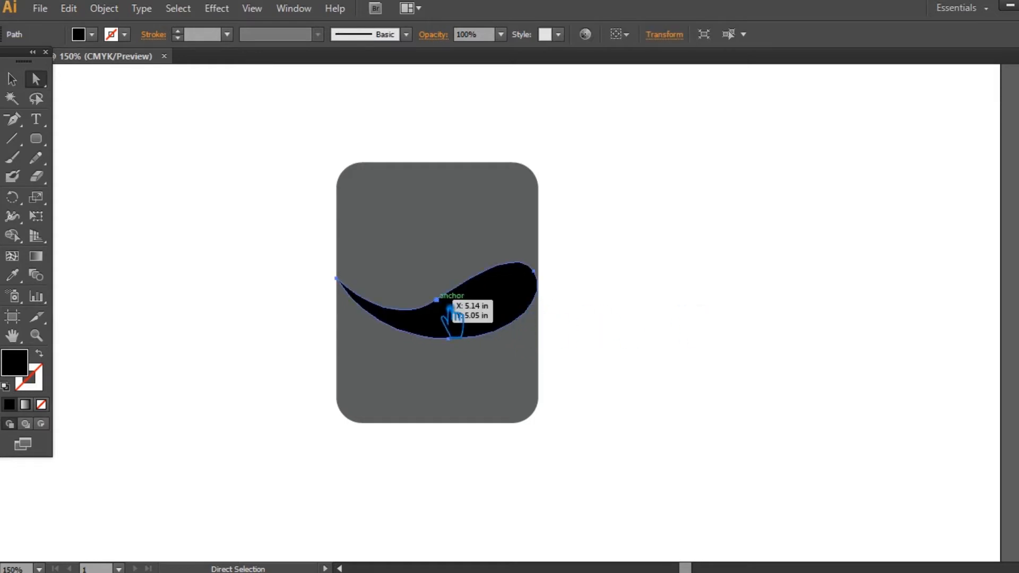
{"action": "left_click", "coordinate": [450, 306]}
{"action": "key", "text": "Up"}
{"action": "left_click", "coordinate": [11, 79]}
{"action": "left_click", "coordinate": [686, 302]}
Step: Lower the swoosh slightly and enlarge it proportionally, keeping its rounded end at the rectangle's right edge
{"action": "left_click_drag", "start_coordinate": [456, 329], "coordinate": [457, 353]}
{"action": "left_click_drag", "start_coordinate": [642, 409], "coordinate": [249, 223]}
{"action": "left_click", "coordinate": [716, 225]}
{"action": "left_click", "coordinate": [518, 292]}
{"action": "mouse_move", "coordinate": [476, 209]}
{"action": "left_mouse_down"}
{"action": "mouse_move", "coordinate": [488, 184]}
{"action": "mouse_move", "coordinate": [477, 200]}
{"action": "left_mouse_up"}
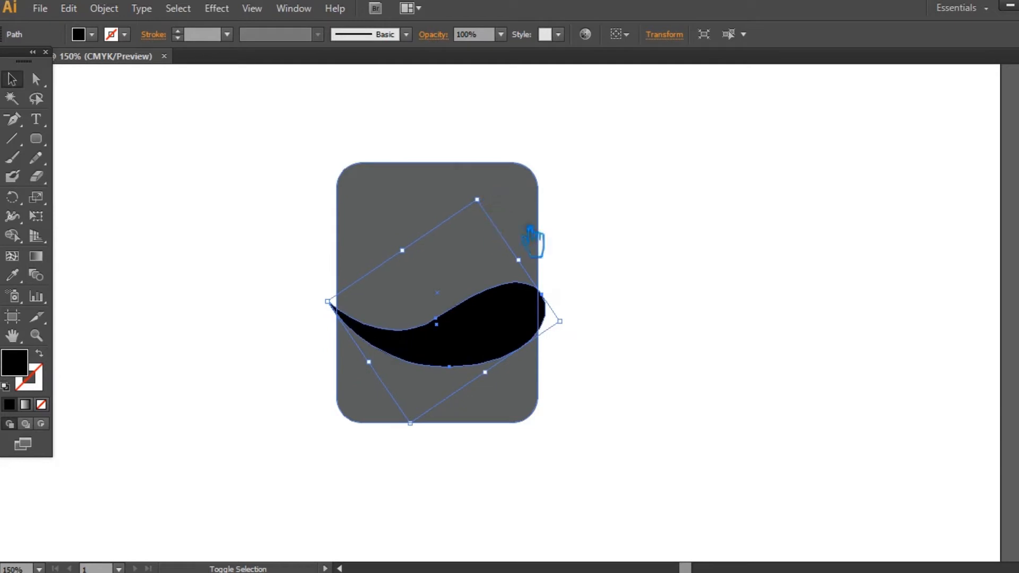
{"action": "left_click", "coordinate": [668, 320]}
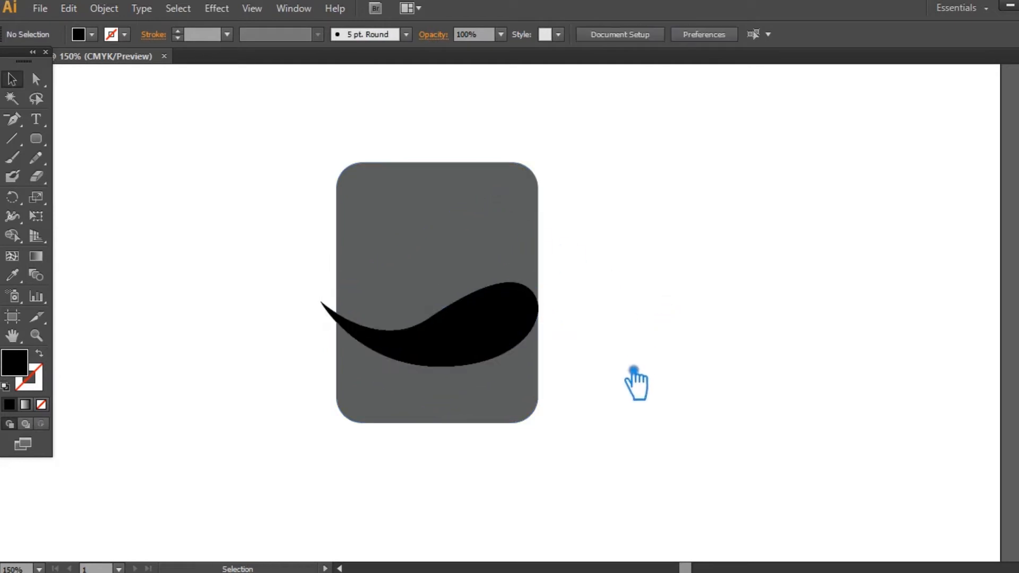
Step: Enlarge the swoosh further so its tail extends beyond the rectangle's left edge, and right-align the two shapes
{"action": "left_click", "coordinate": [484, 341]}
{"action": "mouse_move", "coordinate": [320, 302]}
{"action": "left_mouse_down"}
{"action": "mouse_move", "coordinate": [327, 297]}
{"action": "mouse_move", "coordinate": [299, 300]}
{"action": "left_mouse_up"}
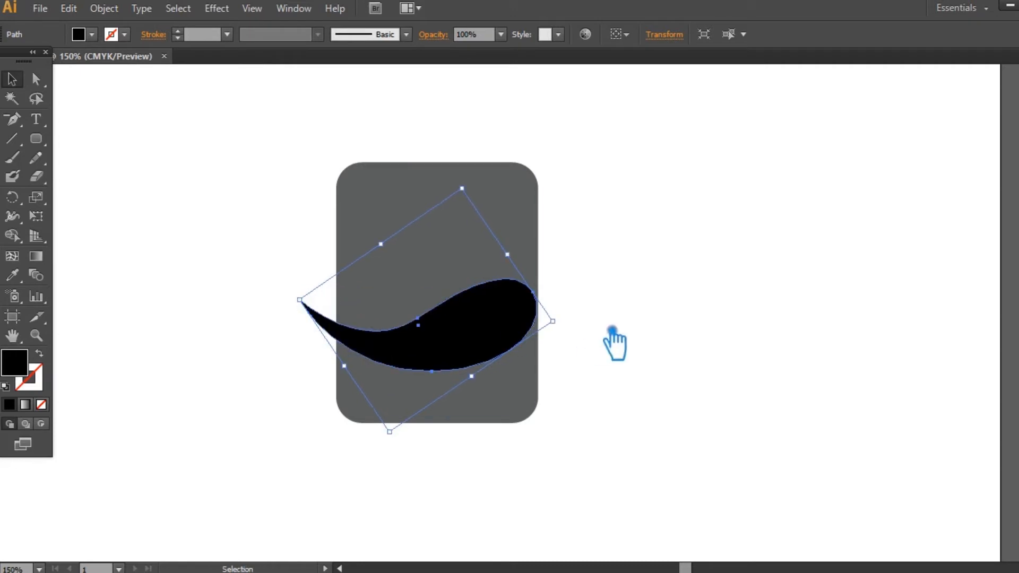
{"action": "left_click", "coordinate": [615, 347]}
{"action": "left_click_drag", "start_coordinate": [620, 477], "coordinate": [353, 220]}
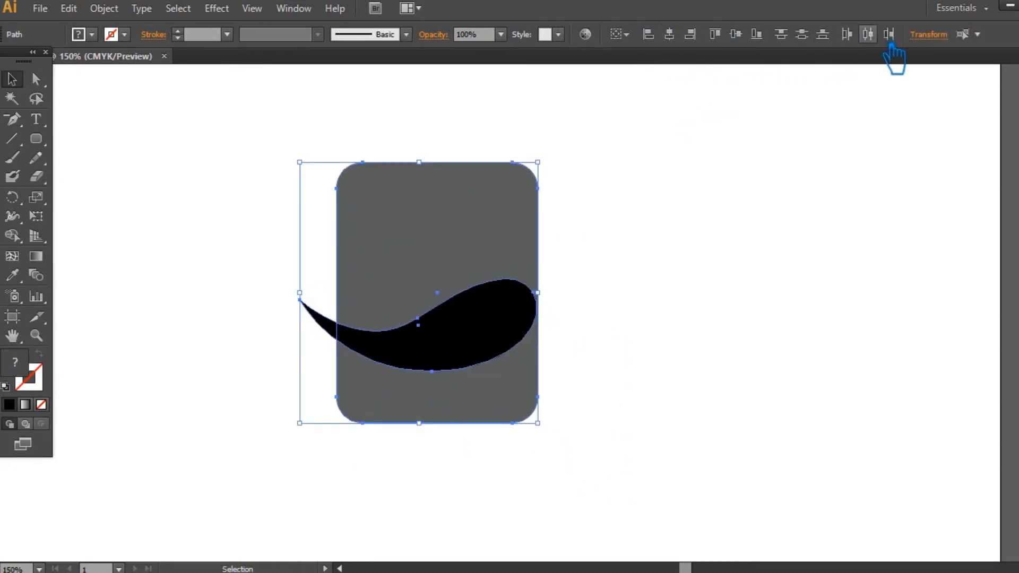
{"action": "left_click", "coordinate": [690, 34]}
{"action": "left_click", "coordinate": [634, 295]}
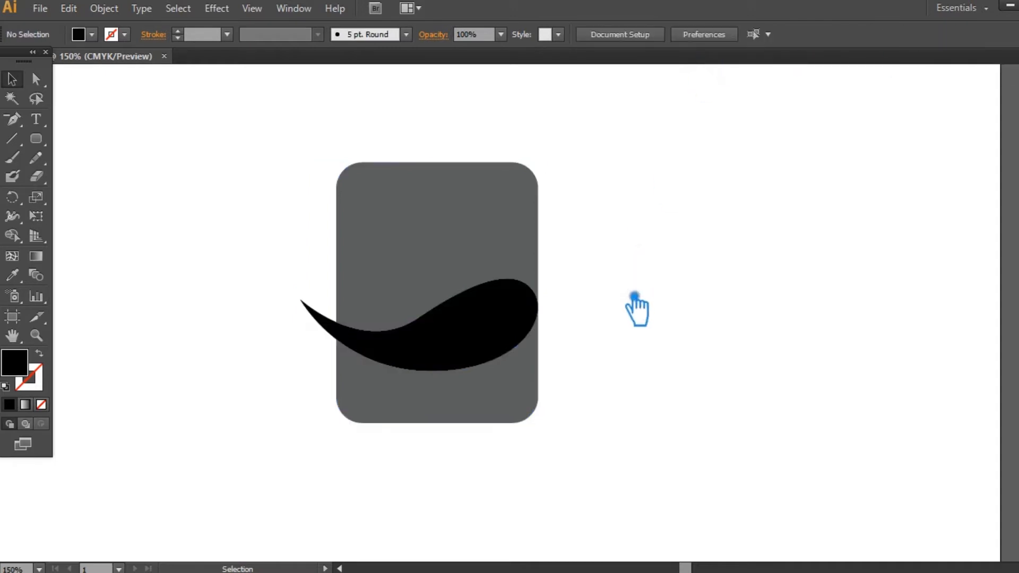
Step: Create a copy of the swoosh reflected across the horizontal axis
{"action": "left_click", "coordinate": [484, 326]}
{"action": "right_click", "coordinate": [484, 327]}
{"action": "mouse_move", "coordinate": [546, 273]}
{"action": "left_click", "coordinate": [692, 330]}
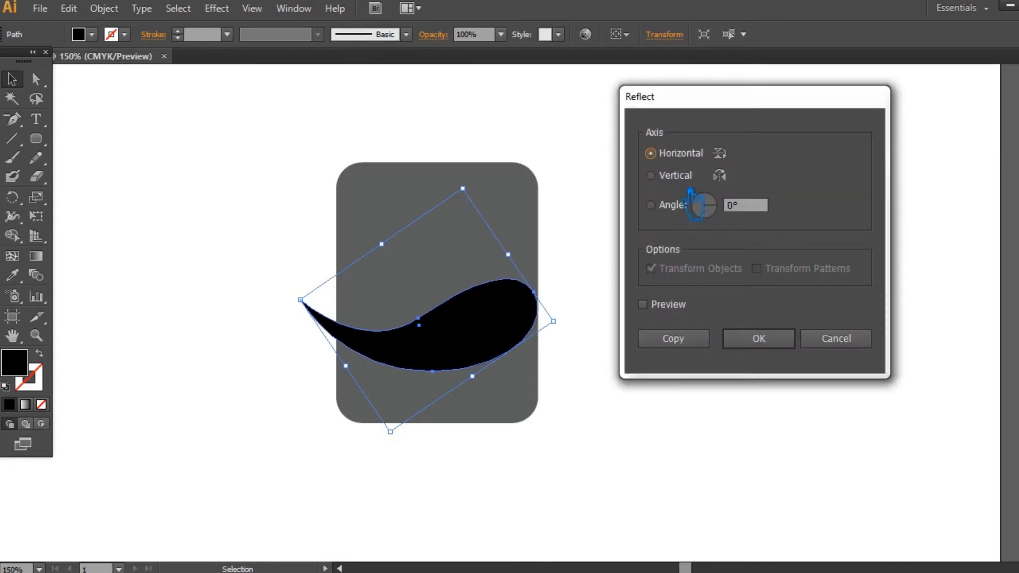
{"action": "left_click", "coordinate": [679, 342]}
{"action": "left_click", "coordinate": [610, 308]}
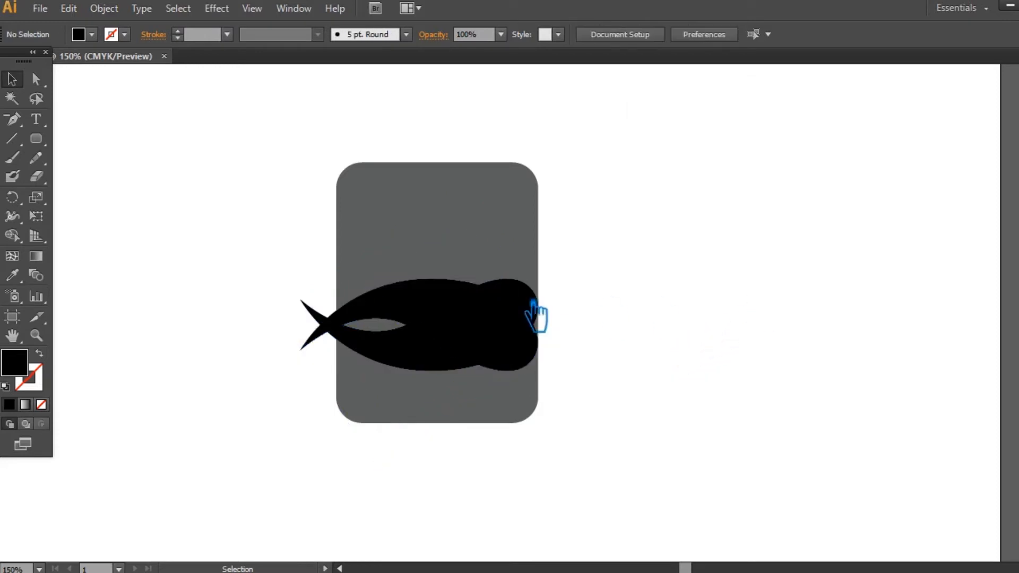
Step: Move the reflected copy straight up above the original swoosh and reflect it across the vertical axis
{"action": "left_click_drag", "start_coordinate": [454, 314], "coordinate": [454, 205]}
{"action": "right_click", "coordinate": [448, 204]}
{"action": "mouse_move", "coordinate": [534, 414]}
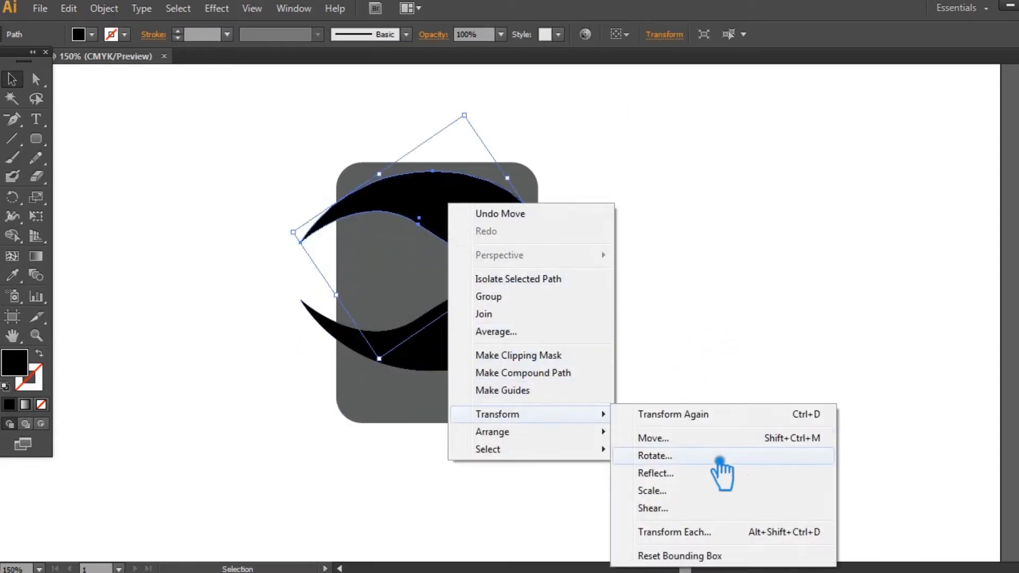
{"action": "left_click", "coordinate": [721, 471]}
{"action": "left_click", "coordinate": [699, 174]}
{"action": "left_click", "coordinate": [778, 341]}
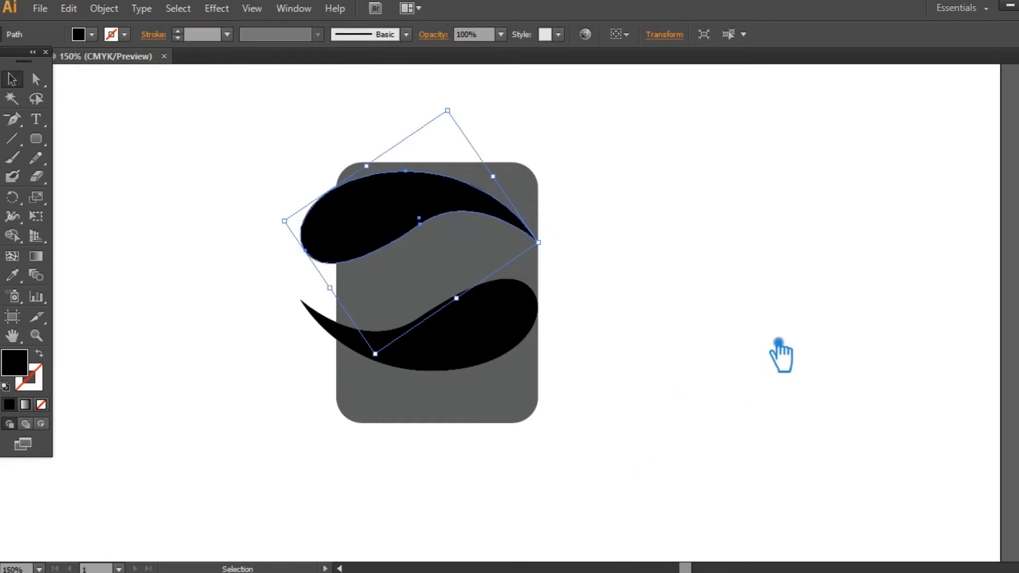
{"action": "left_click", "coordinate": [805, 309]}
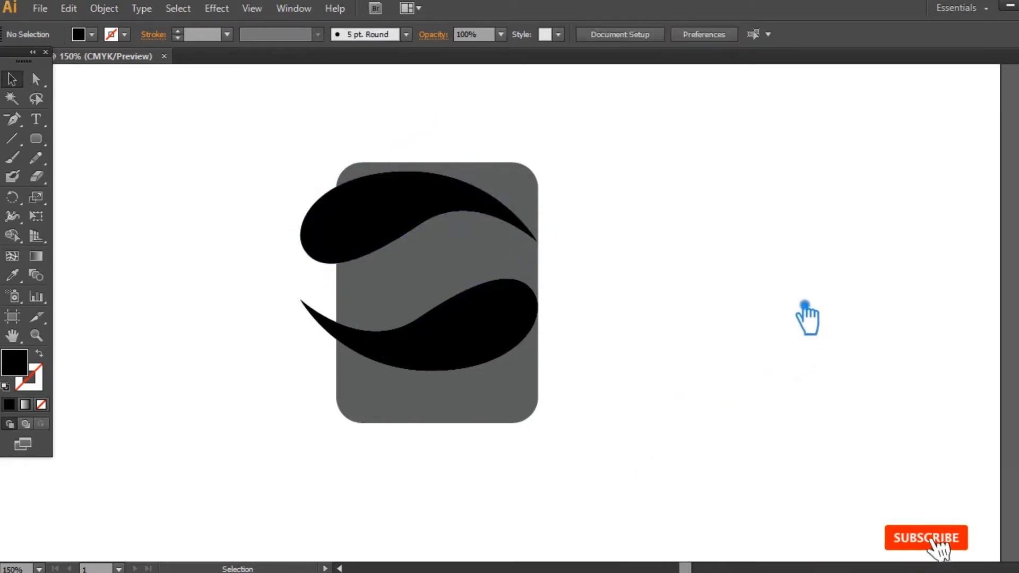
Step: Move the upper swoosh right and down until its rounded end meets the rectangle's left edge, close above the lower swoosh
{"action": "left_click_drag", "start_coordinate": [382, 228], "coordinate": [400, 236]}
{"action": "key", "text": "Down"}
{"action": "key", "text": "Down"}
{"action": "key", "text": "Down"}
{"action": "key", "text": "Down"}
{"action": "key", "text": "Down"}
{"action": "key", "text": "Down"}
{"action": "key", "text": "Down"}
{"action": "key", "text": "Down"}
{"action": "key", "text": "Down"}
{"action": "key", "text": "Down"}
{"action": "key", "text": "Down"}
{"action": "key", "text": "Down"}
{"action": "key", "text": "Down"}
{"action": "key", "text": "Down"}
{"action": "key", "text": "Down"}
{"action": "key", "text": "Down"}
{"action": "key", "text": "Down"}
{"action": "key", "text": "Down"}
{"action": "key", "text": "Down"}
{"action": "key", "text": "Down"}
{"action": "key", "text": "Down"}
{"action": "key", "text": "Down"}
{"action": "key", "text": "Down"}
{"action": "key", "text": "Down"}
{"action": "key", "text": "Down"}
{"action": "key", "text": "Down"}
{"action": "key", "text": "Down"}
{"action": "key", "text": "Down"}
{"action": "key", "text": "Down"}
{"action": "key", "text": "Down"}
{"action": "key", "text": "Down"}
{"action": "key", "text": "Down"}
{"action": "key", "text": "Down"}
{"action": "key", "text": "Down"}
{"action": "key", "text": "Down"}
{"action": "key", "text": "Down"}
{"action": "key", "text": "Down"}
{"action": "key", "text": "Down"}
{"action": "key", "text": "Up"}
{"action": "key", "text": "Up"}
{"action": "key", "text": "Up"}
{"action": "key", "text": "Up"}
{"action": "key", "text": "Up"}
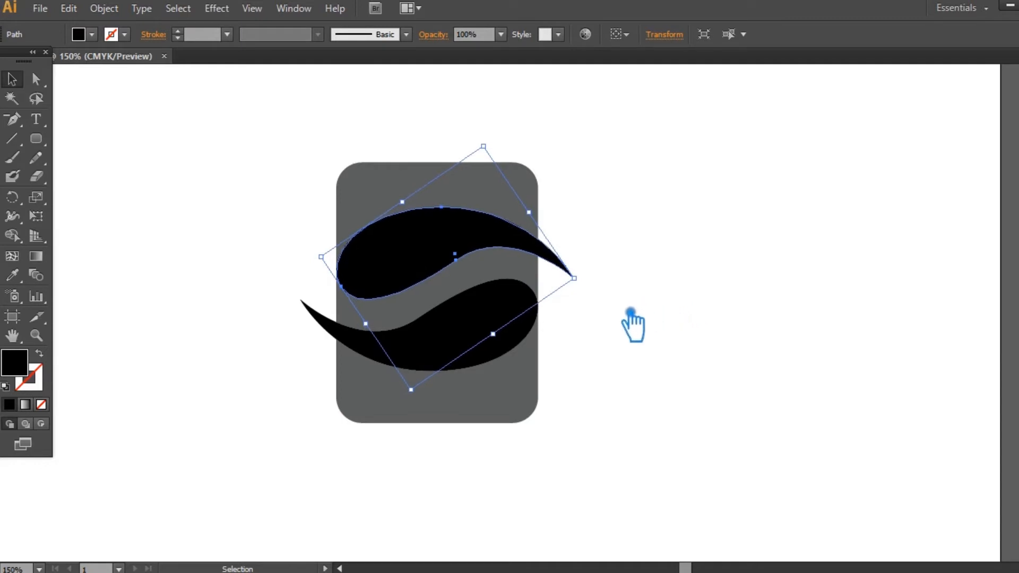
{"action": "left_click", "coordinate": [605, 414]}
{"action": "left_click_drag", "start_coordinate": [584, 422], "coordinate": [273, 156]}
{"action": "left_click", "coordinate": [714, 305]}
Step: Nudge the lower swoosh slightly downward to widen the gap between the two swooshes
{"action": "left_click", "coordinate": [488, 349]}
{"action": "key", "text": "Down"}
{"action": "key", "text": "Down"}
{"action": "key", "text": "Down"}
{"action": "key", "text": "Down"}
{"action": "key", "text": "Down"}
{"action": "key", "text": "Down"}
{"action": "key", "text": "Down"}
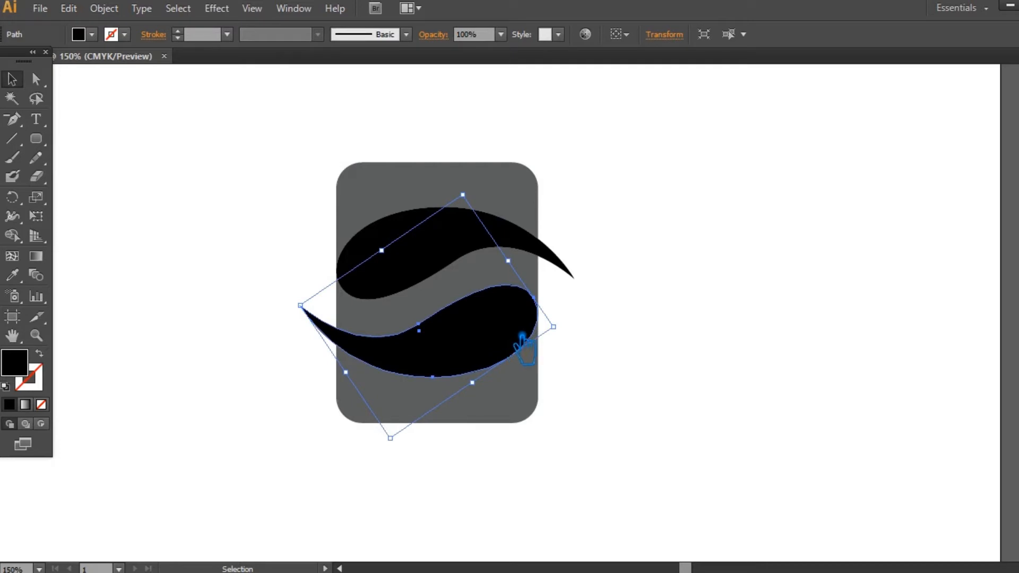
{"action": "left_click", "coordinate": [575, 351]}
Step: Scale both swooshes down slightly and raise the upper one, keeping their rounded ends at the rectangle's side edges
{"action": "left_click", "coordinate": [411, 278]}
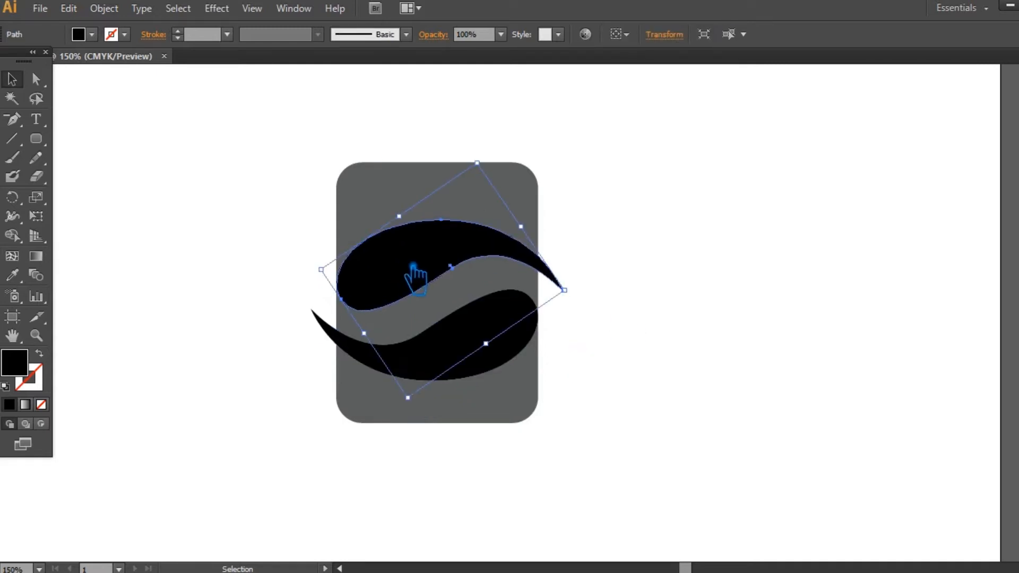
{"action": "left_click", "coordinate": [686, 293]}
{"action": "left_click", "coordinate": [509, 357]}
{"action": "key", "text": "a"}
{"action": "left_click", "coordinate": [667, 276]}
Step: Group the two swooshes and center the pair horizontally on the rounded rectangle
{"action": "left_click_drag", "start_coordinate": [586, 452], "coordinate": [345, 158]}
{"action": "left_click", "coordinate": [672, 35]}
{"action": "left_click", "coordinate": [695, 230]}
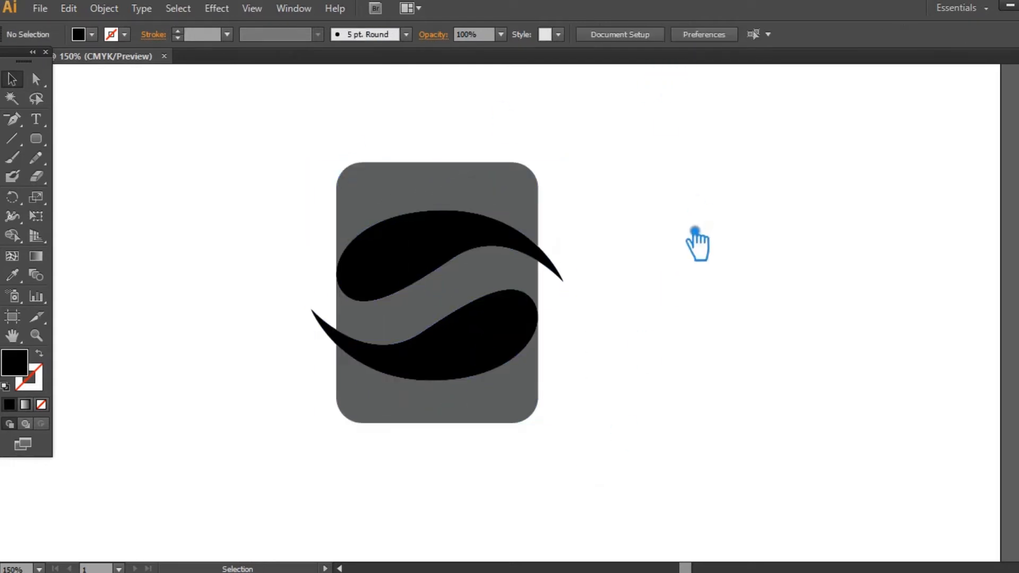
{"action": "key", "text": "ctrl+a"}
{"action": "left_click", "coordinate": [671, 34]}
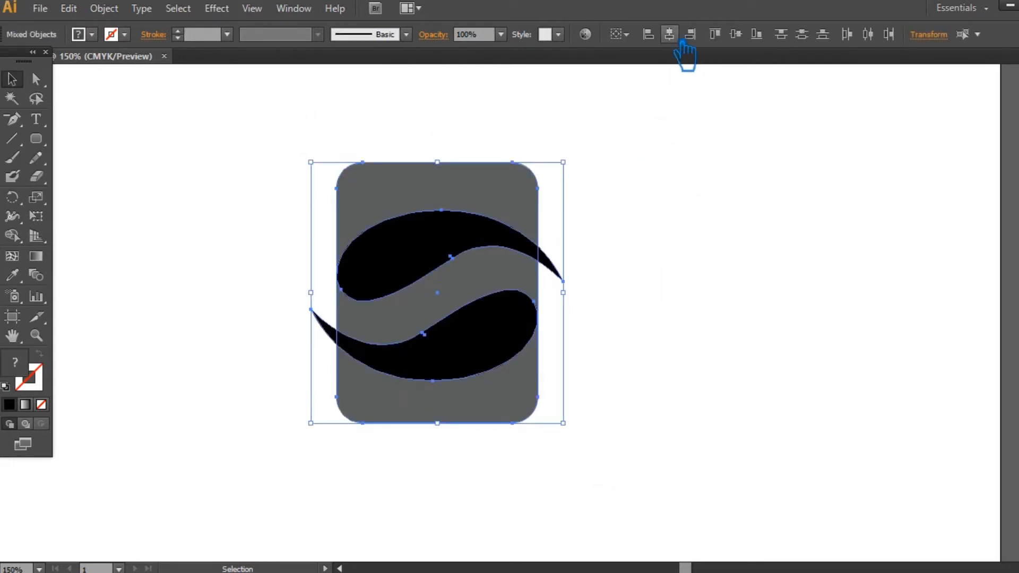
Step: Duplicate the black swoosh pair in place and scale the copy up slightly from its center
{"action": "left_click", "coordinate": [668, 255]}
{"action": "left_click", "coordinate": [472, 279]}
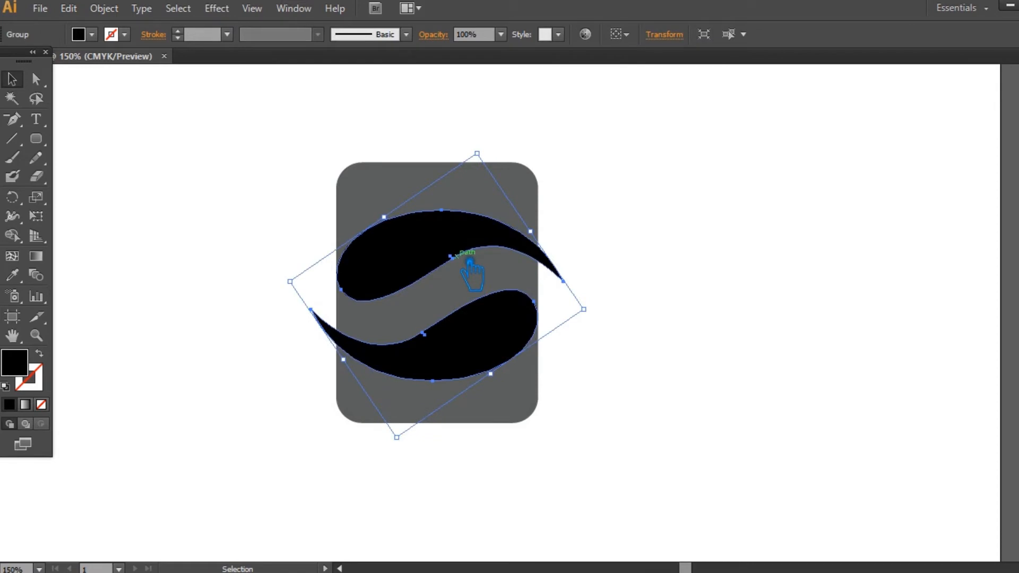
{"action": "key", "text": "ctrl"}
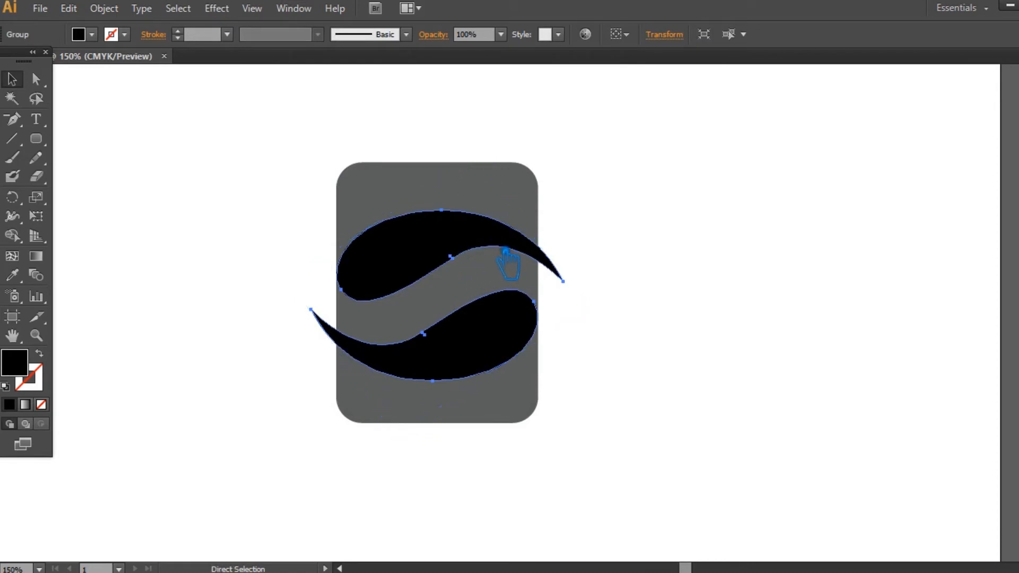
{"action": "key", "text": "ctrl"}
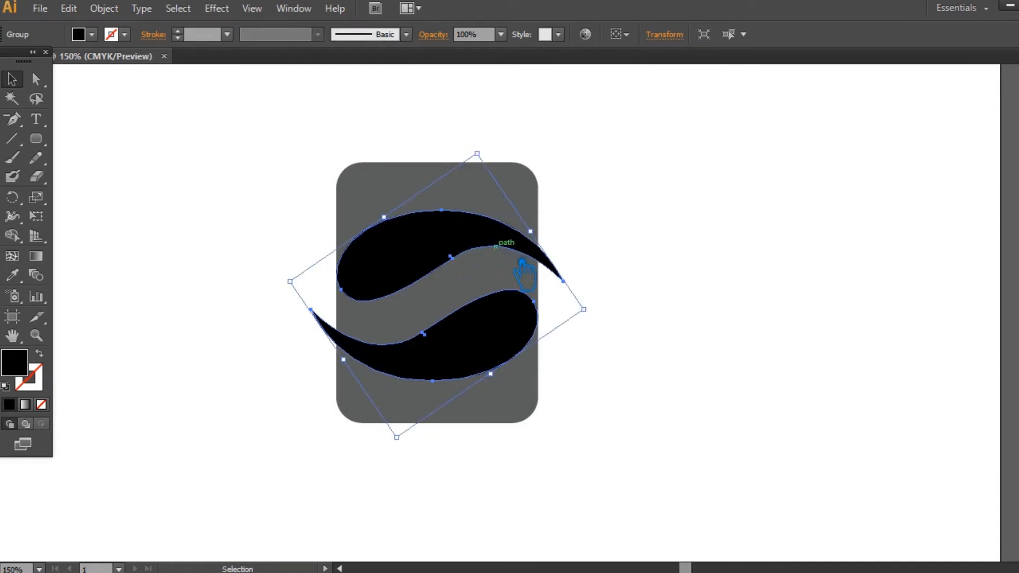
{"action": "left_click_drag", "start_coordinate": [600, 316], "coordinate": [616, 318]}
Step: Fill the enlarged swoosh pair with a dark greyish brown and set its opacity to 50%
{"action": "double_click", "coordinate": [23, 365]}
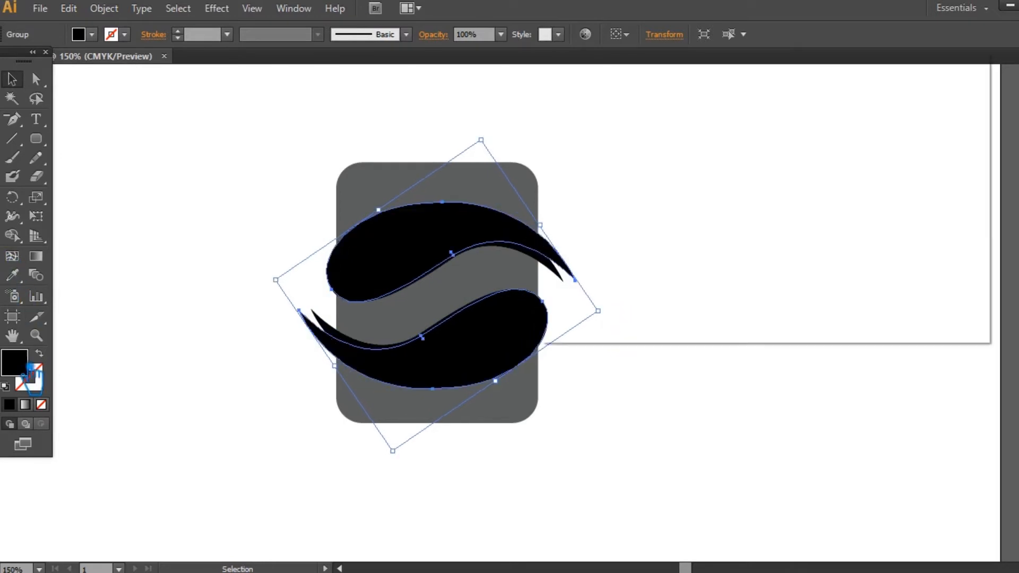
{"action": "left_click", "coordinate": [584, 246]}
{"action": "left_click", "coordinate": [932, 107]}
{"action": "left_click", "coordinate": [500, 34]}
{"action": "left_click", "coordinate": [537, 150]}
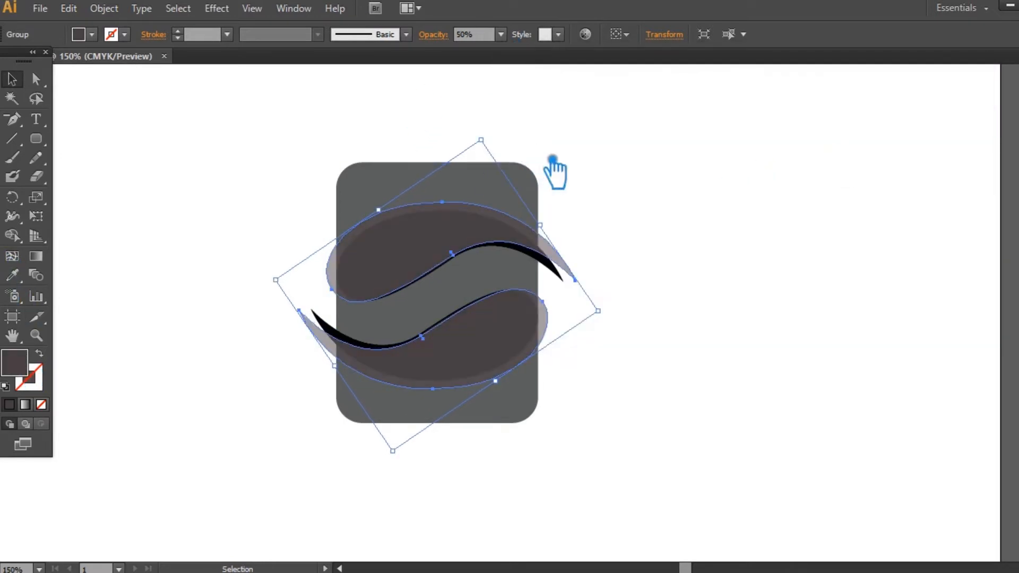
Step: Nudge the enlarged swoosh pair slightly upward over the black one
{"action": "key", "text": "ctrl+plus"}
{"action": "key", "text": "ctrl+plus"}
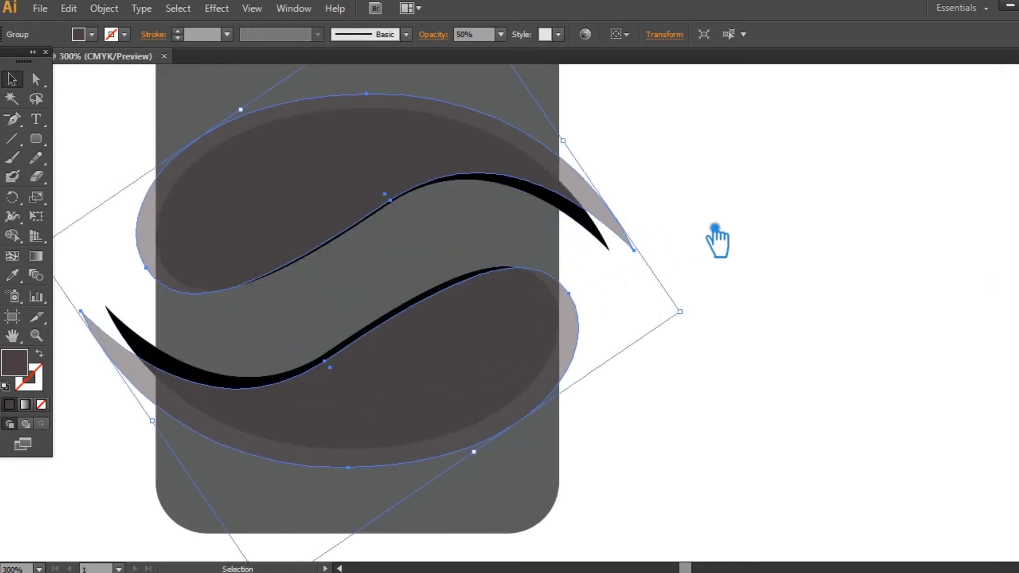
{"action": "key", "text": "Up"}
{"action": "key", "text": "Up"}
{"action": "key", "text": "Up"}
{"action": "key", "text": "Up"}
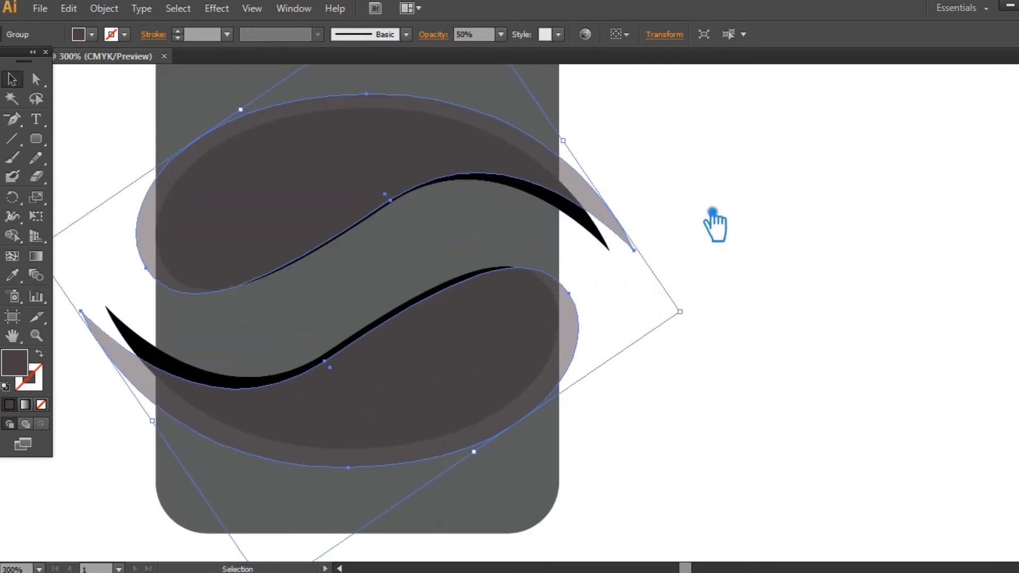
Step: Ungroup the enlarged pair and set the opacity of each of its two swooshes to 50%
{"action": "right_click", "coordinate": [436, 149]}
{"action": "left_click", "coordinate": [501, 244]}
{"action": "left_click", "coordinate": [409, 122]}
{"action": "left_click", "coordinate": [500, 34]}
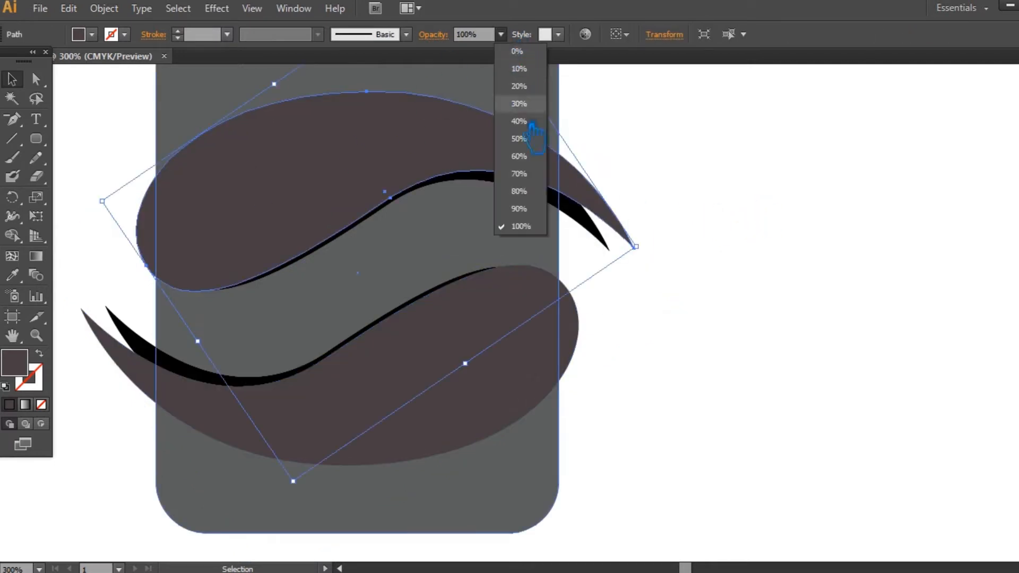
{"action": "left_click", "coordinate": [518, 139]}
{"action": "left_click", "coordinate": [509, 345]}
{"action": "left_click", "coordinate": [500, 34]}
{"action": "left_click", "coordinate": [519, 138]}
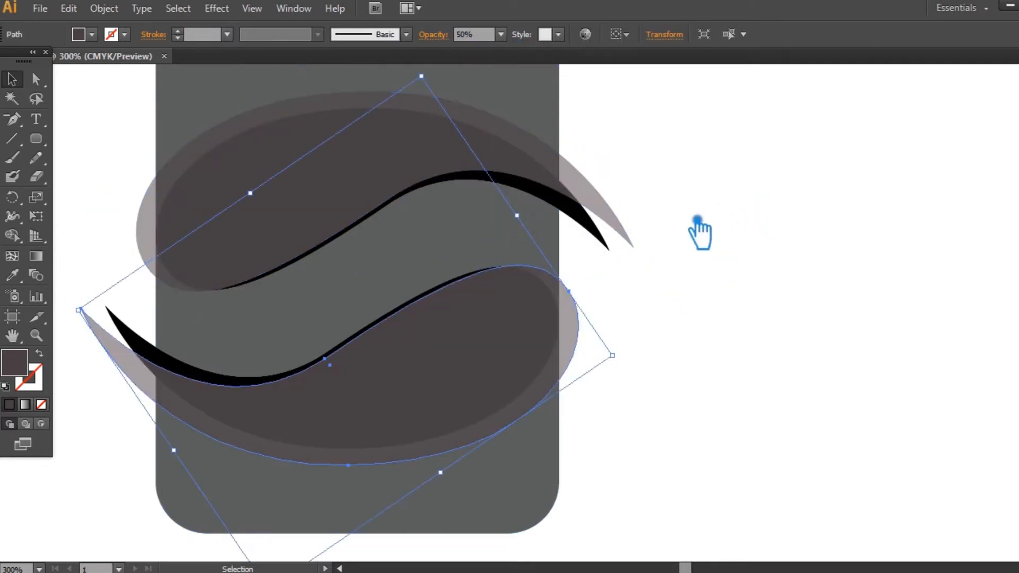
{"action": "left_click", "coordinate": [699, 223]}
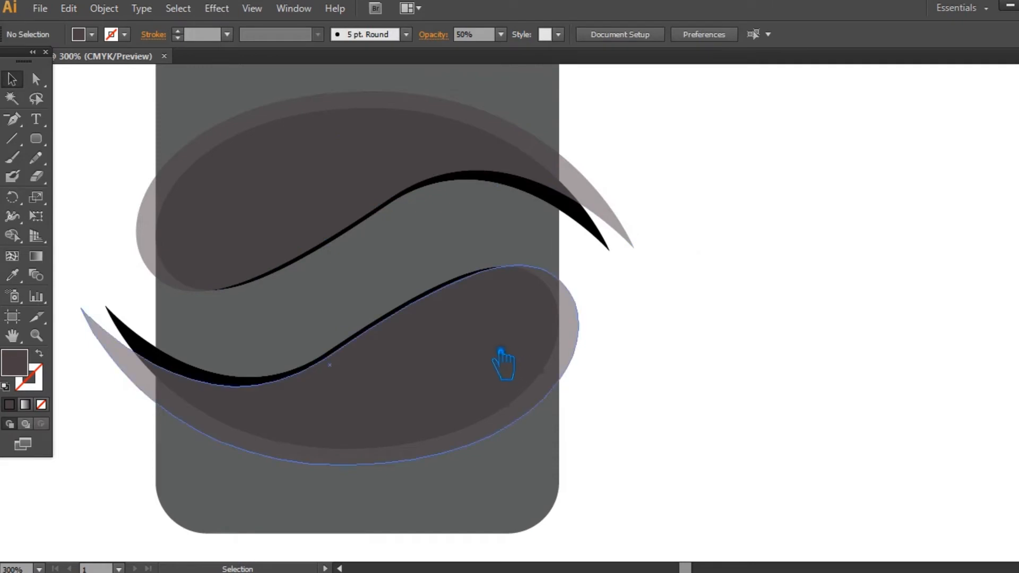
Step: Remove both lower swooshes, the enlarged one and the black one, ungrouping the black pair to do so
{"action": "left_click_drag", "start_coordinate": [448, 367], "coordinate": [490, 371]}
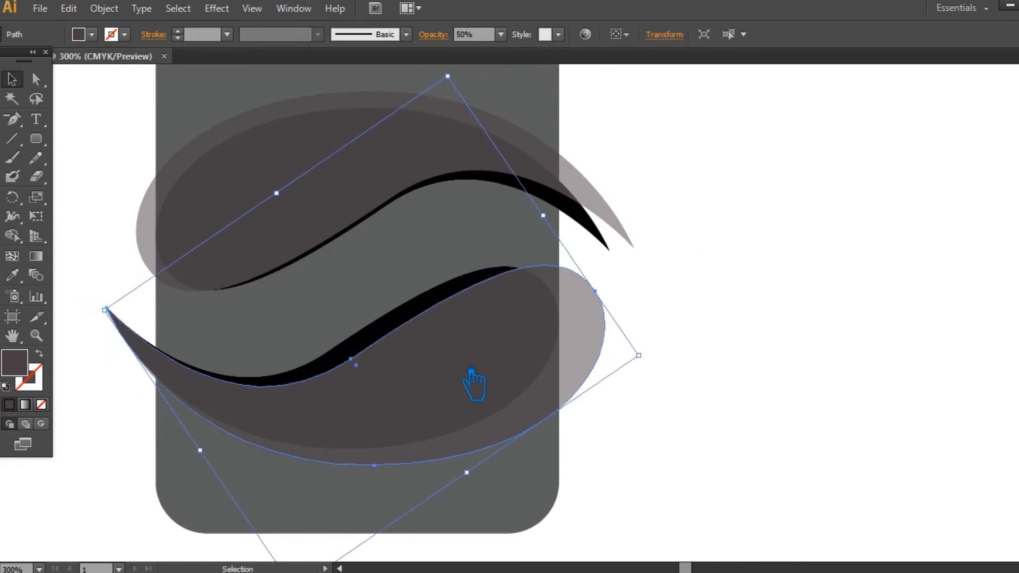
{"action": "right_click", "coordinate": [409, 215]}
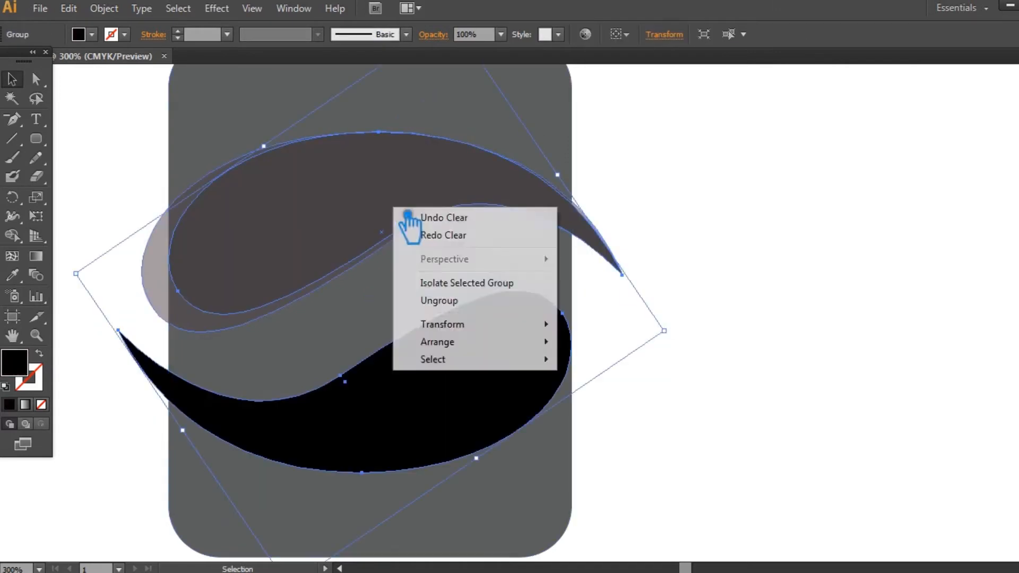
{"action": "left_click", "coordinate": [439, 300]}
{"action": "left_click", "coordinate": [760, 268]}
{"action": "left_click", "coordinate": [493, 353]}
{"action": "key", "text": "Delete"}
Step: Nudge the enlarged upper swoosh up and adjust its tip anchor to meet the black swoosh's pointed tip
{"action": "left_click", "coordinate": [168, 290]}
{"action": "key", "text": "Up"}
{"action": "key", "text": "Up"}
{"action": "key", "text": "Up"}
{"action": "key", "text": "a"}
{"action": "left_click_drag", "start_coordinate": [634, 278], "coordinate": [635, 283]}
{"action": "left_click", "coordinate": [412, 239]}
{"action": "left_click", "coordinate": [13, 79]}
{"action": "left_click", "coordinate": [710, 231]}
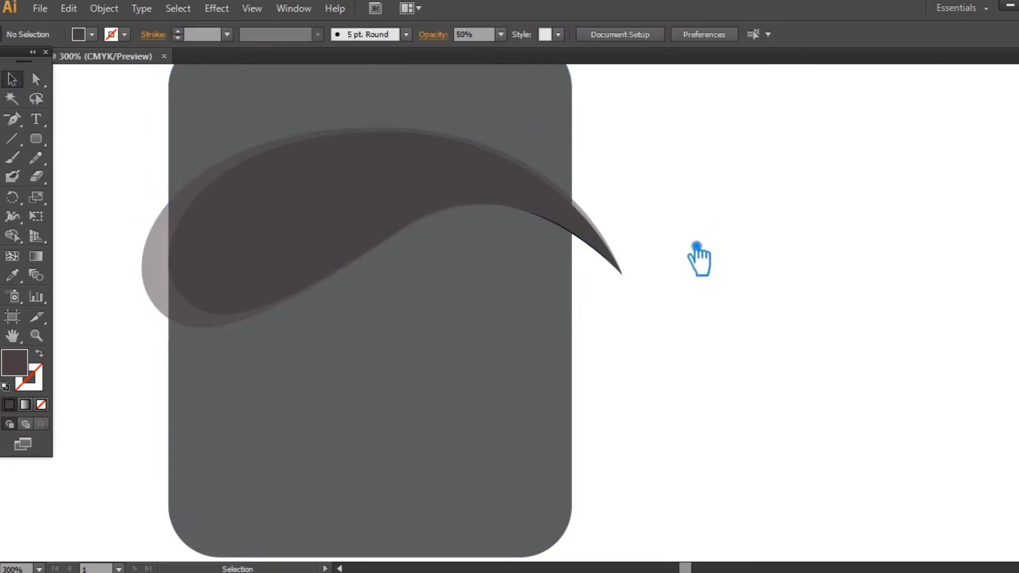
Step: Reshape the enlarged swoosh by shifting its top anchor left and its inner-curve anchor up, so its outline covers the black swoosh's upper edge
{"action": "left_click", "coordinate": [583, 215]}
{"action": "key", "text": "a"}
{"action": "left_click_drag", "start_coordinate": [389, 136], "coordinate": [386, 145]}
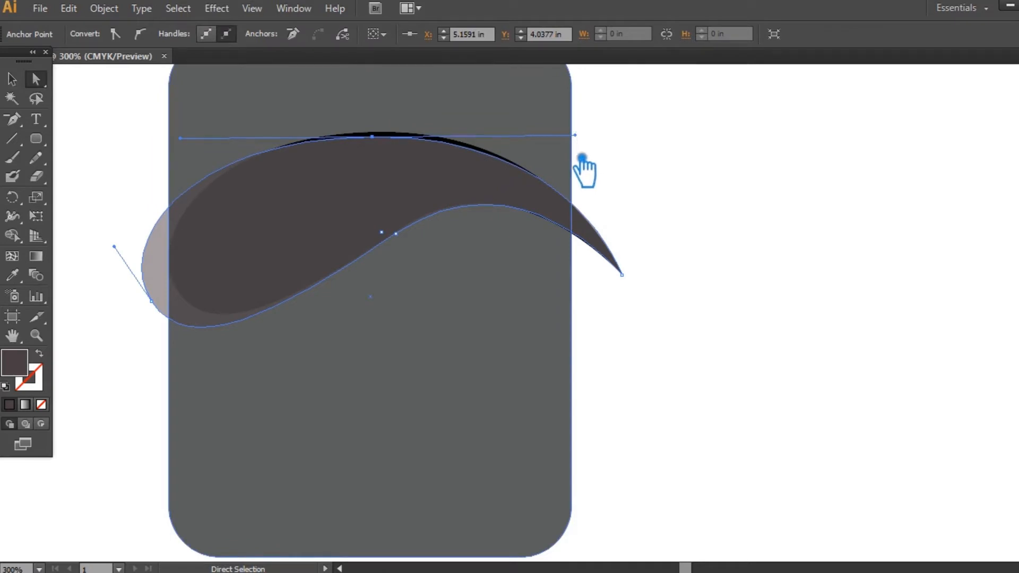
{"action": "key", "text": "Left"}
{"action": "key", "text": "Left"}
{"action": "key", "text": "Up"}
{"action": "key", "text": "Up"}
{"action": "key", "text": "Up"}
{"action": "key", "text": "Left"}
{"action": "key", "text": "Left"}
{"action": "key", "text": "Left"}
{"action": "key", "text": "Left"}
{"action": "key", "text": "Up"}
{"action": "key", "text": "Left"}
{"action": "key", "text": "Right"}
{"action": "key", "text": "Right"}
{"action": "key", "text": "Right"}
{"action": "left_click", "coordinate": [750, 226]}
{"action": "left_click", "coordinate": [397, 234]}
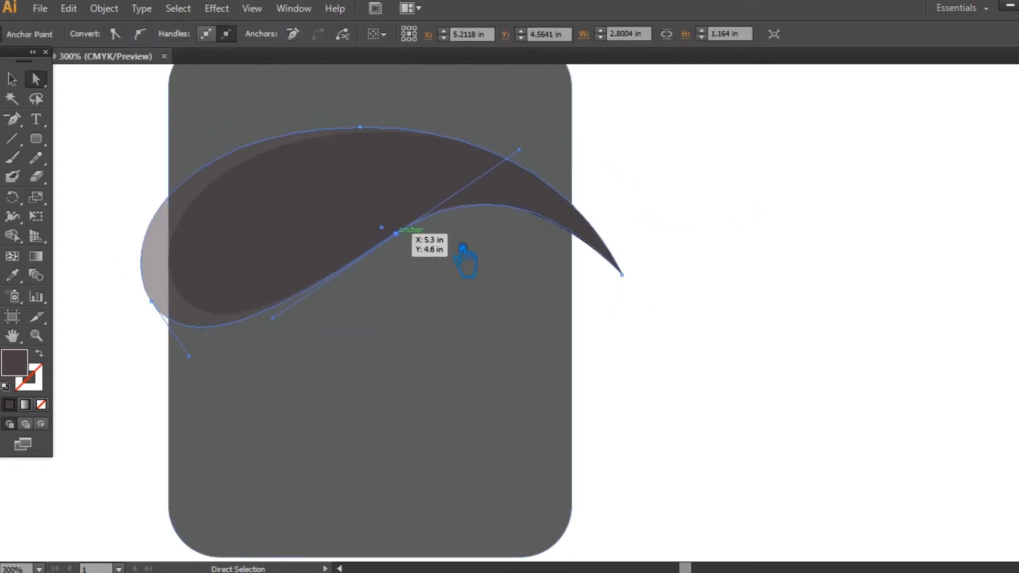
{"action": "key", "text": "Up"}
Step: Group the two upper swooshes, reflect a copy across the vertical axis and place it below the original
{"action": "left_click", "coordinate": [12, 79]}
{"action": "left_click_drag", "start_coordinate": [648, 295], "coordinate": [605, 245]}
{"action": "key", "text": "ctrl+g"}
{"action": "key", "text": "ctrl+c"}
{"action": "key", "text": "ctrl+f"}
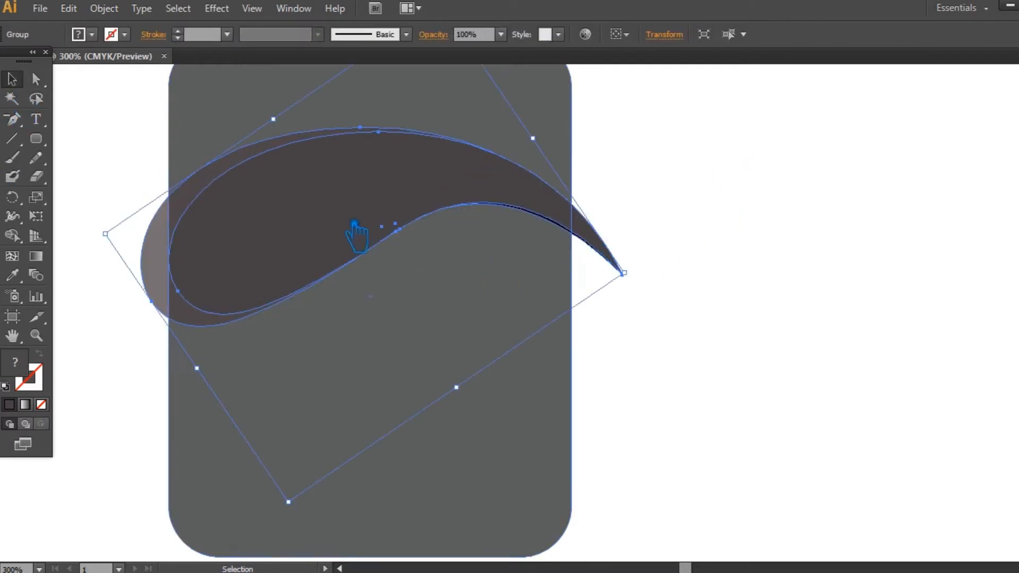
{"action": "right_click", "coordinate": [319, 193]}
{"action": "mouse_move", "coordinate": [456, 307]}
{"action": "left_click", "coordinate": [531, 368]}
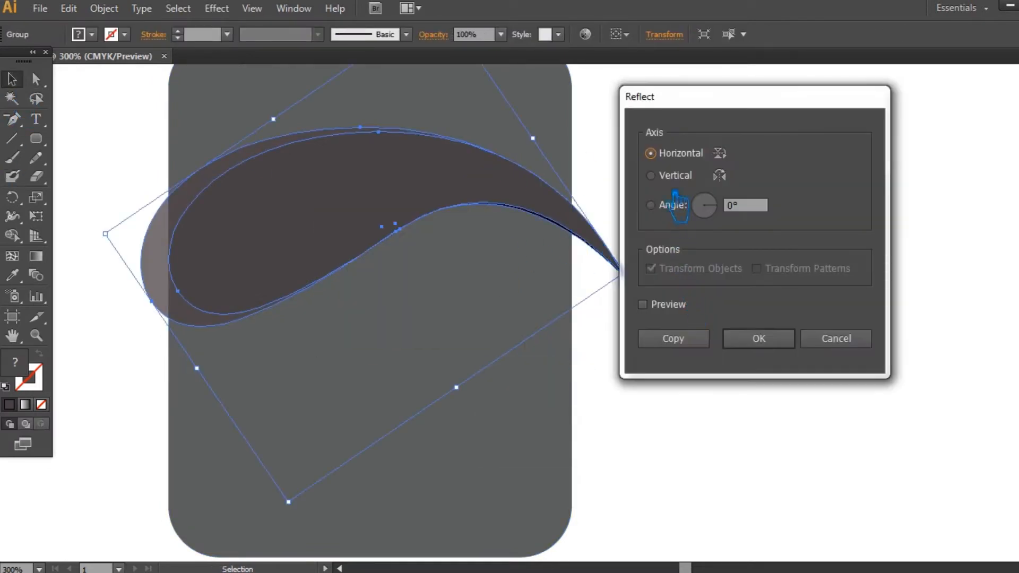
{"action": "left_click", "coordinate": [672, 338]}
{"action": "left_click_drag", "start_coordinate": [525, 246], "coordinate": [522, 435]}
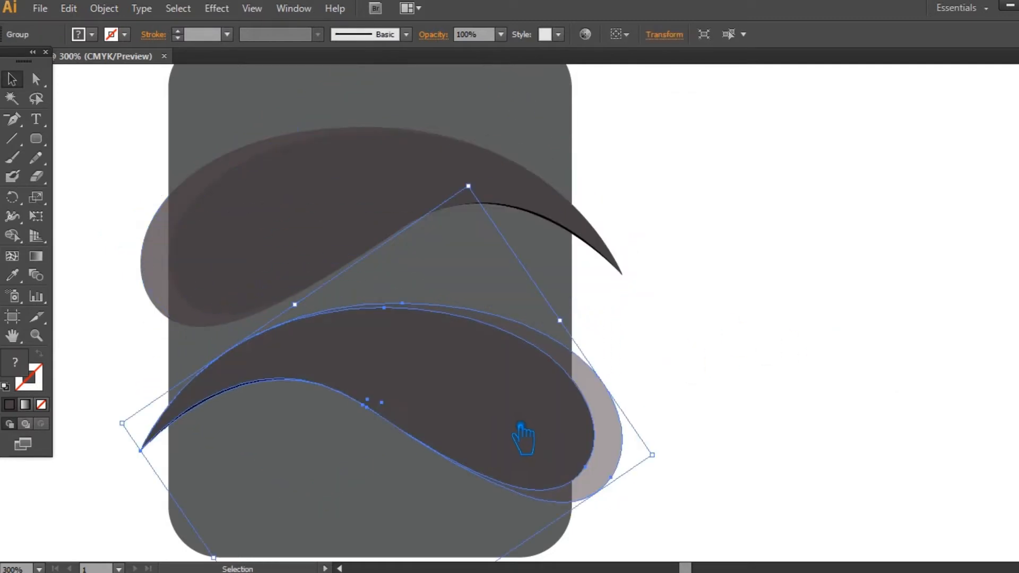
Step: Reflect the lower swoosh group across the horizontal axis so it opposes the upper one
{"action": "right_click", "coordinate": [503, 400]}
{"action": "mouse_move", "coordinate": [626, 505]}
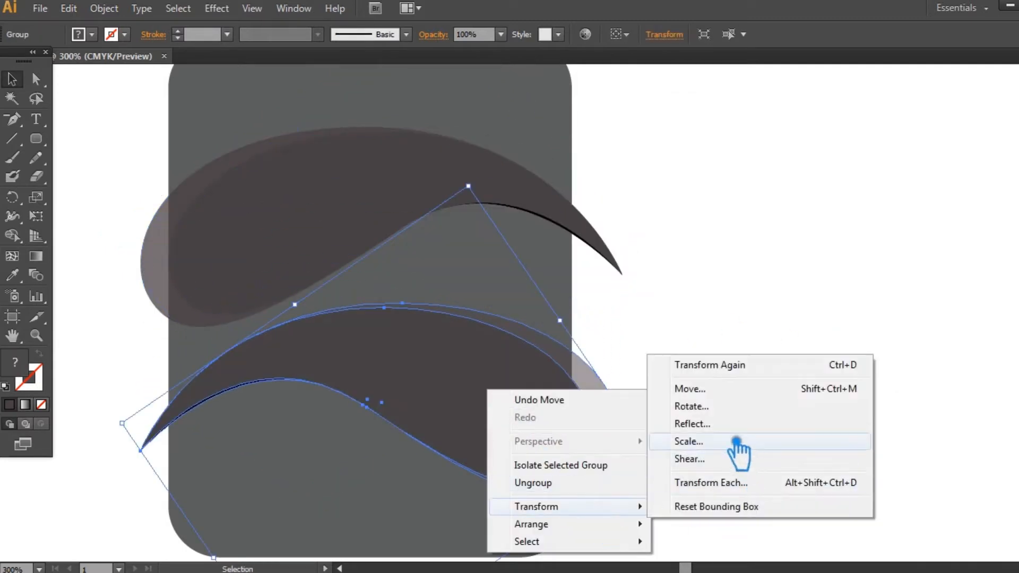
{"action": "left_click", "coordinate": [725, 425]}
{"action": "left_click", "coordinate": [657, 154]}
{"action": "left_click", "coordinate": [775, 328]}
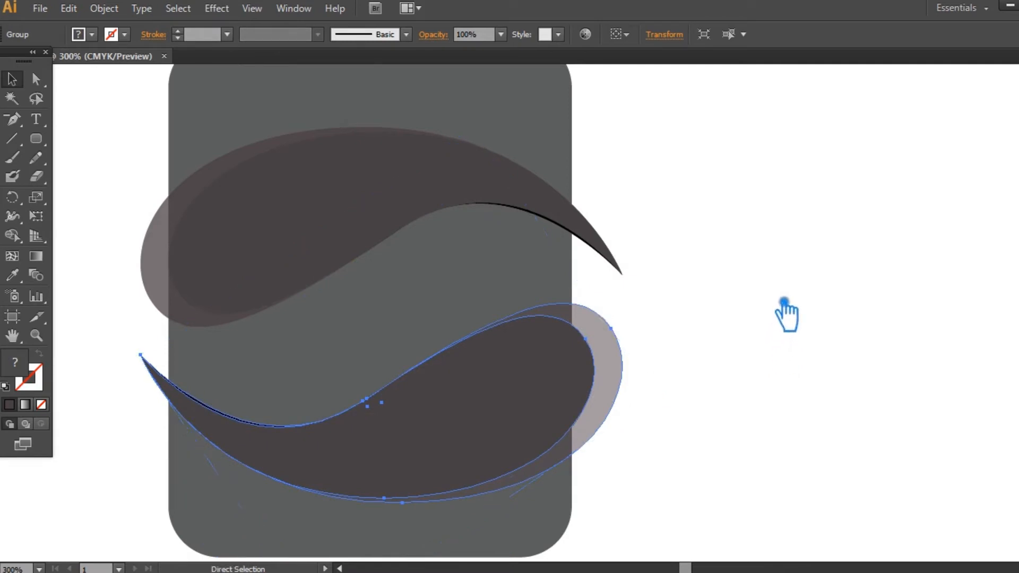
Step: Move the lower swoosh group left until its inner rounded end meets the rectangle's right edge
{"action": "key", "text": "ctrl+minus"}
{"action": "left_click", "coordinate": [729, 300]}
{"action": "left_click_drag", "start_coordinate": [576, 368], "coordinate": [562, 367]}
{"action": "left_click", "coordinate": [684, 363]}
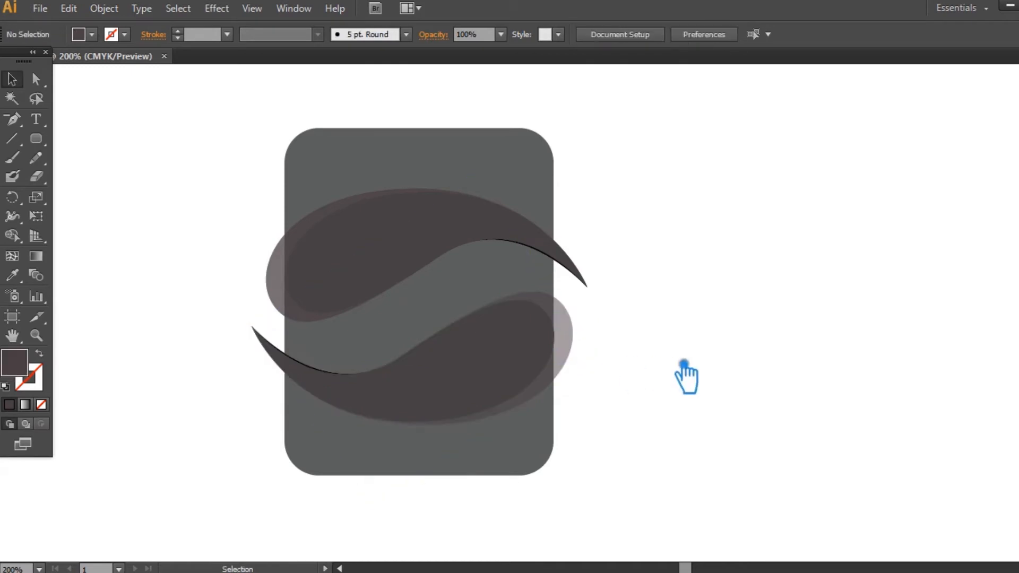
Step: Fine-tune the lower swoosh group's horizontal position against the rectangle's right edge at high magnification
{"action": "key", "text": "ctrl+plus"}
{"action": "key", "text": "ctrl+plus"}
{"action": "key", "text": "ctrl+plus"}
{"action": "key", "text": "ctrl+plus"}
{"action": "key", "text": "ctrl+plus"}
{"action": "key", "text": "ctrl+plus"}
{"action": "key", "text": "plus"}
{"action": "left_click_drag", "start_coordinate": [683, 364], "coordinate": [457, 167]}
{"action": "left_click", "coordinate": [854, 259]}
{"action": "left_click", "coordinate": [647, 313]}
{"action": "left_click", "coordinate": [12, 79]}
{"action": "left_click_drag", "start_coordinate": [569, 320], "coordinate": [533, 318]}
{"action": "left_click", "coordinate": [716, 300]}
{"action": "left_click", "coordinate": [856, 228]}
{"action": "key", "text": "ctrl+minus"}
{"action": "key", "text": "ctrl+minus"}
{"action": "key", "text": "ctrl+minus"}
{"action": "key", "text": "ctrl+minus"}
{"action": "key", "text": "ctrl+minus"}
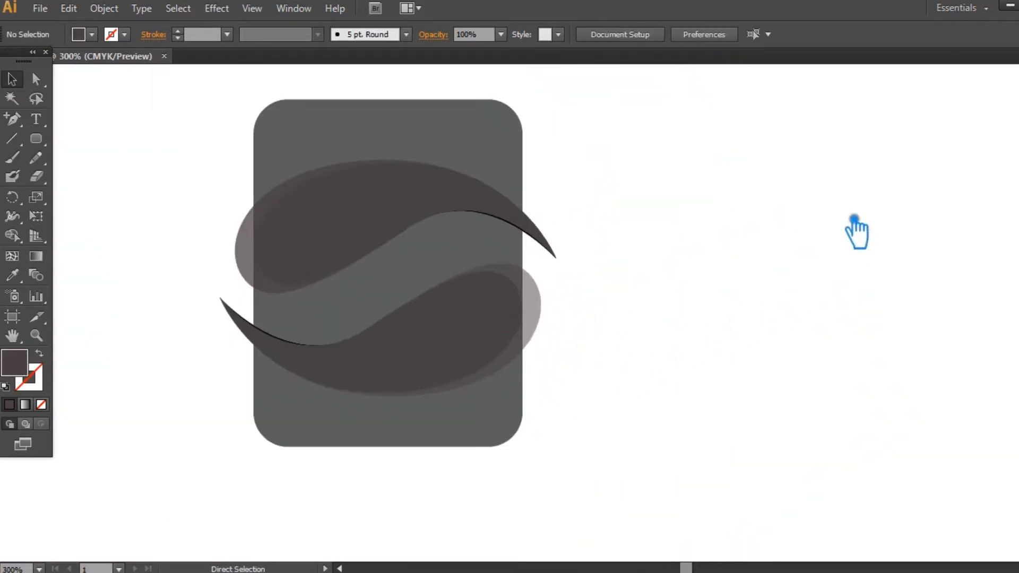
Step: Divide the rectangle and all swooshes with Pathfinder and ungroup the resulting pieces
{"action": "left_click_drag", "start_coordinate": [600, 484], "coordinate": [160, 160]}
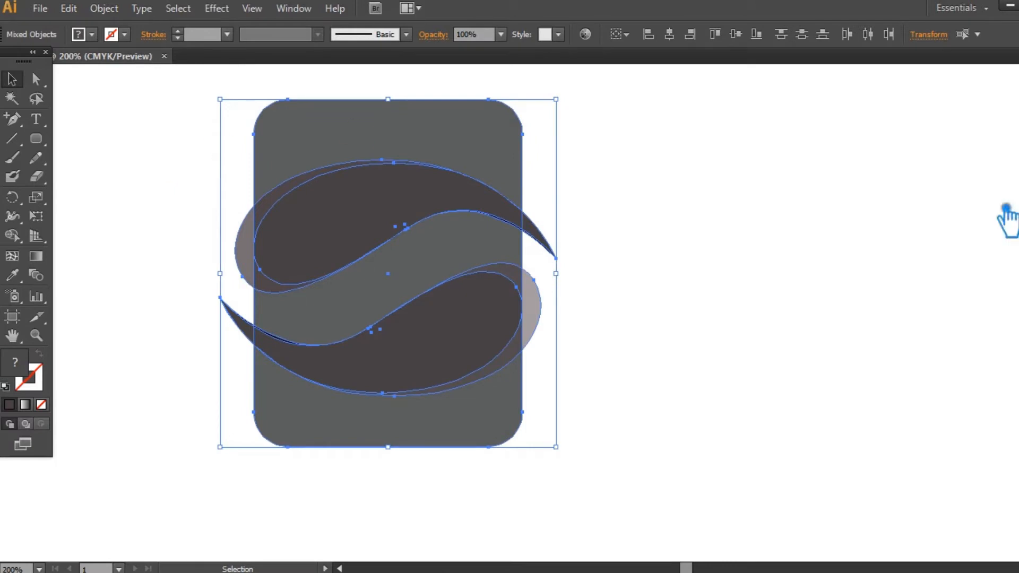
{"action": "key", "text": "ctrl+shift+F9"}
{"action": "left_click", "coordinate": [885, 458]}
{"action": "left_click", "coordinate": [1016, 380]}
{"action": "left_click", "coordinate": [862, 334]}
{"action": "right_click", "coordinate": [443, 263]}
{"action": "left_click", "coordinate": [512, 356]}
{"action": "key", "text": "ctrl+shift+a"}
Step: Delete the crescent pieces around both swooshes' rounded ends and the grey band between the swooshes
{"action": "left_click", "coordinate": [247, 245]}
{"action": "key", "text": "Delete"}
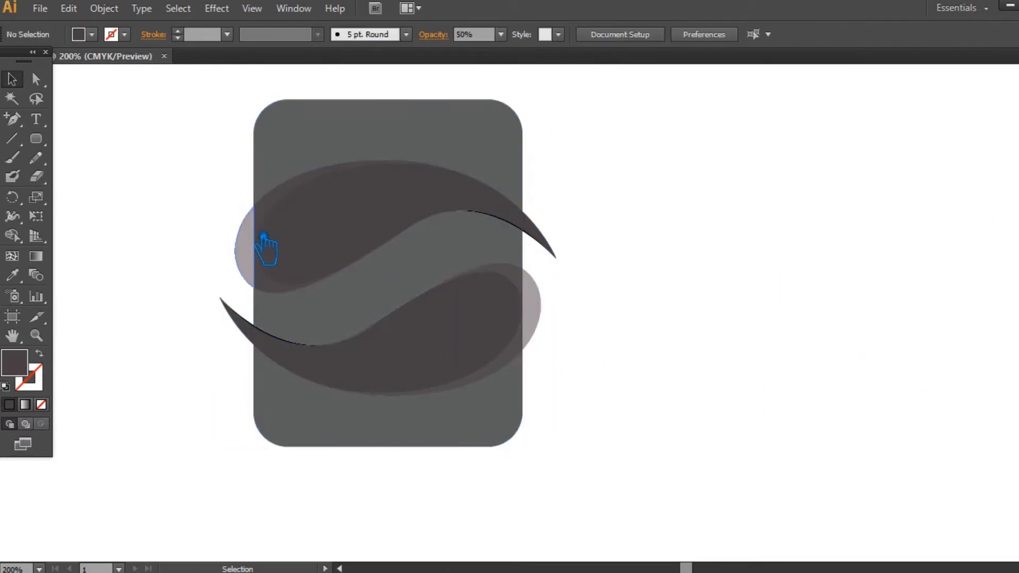
{"action": "left_click", "coordinate": [273, 223]}
{"action": "key", "text": "Delete"}
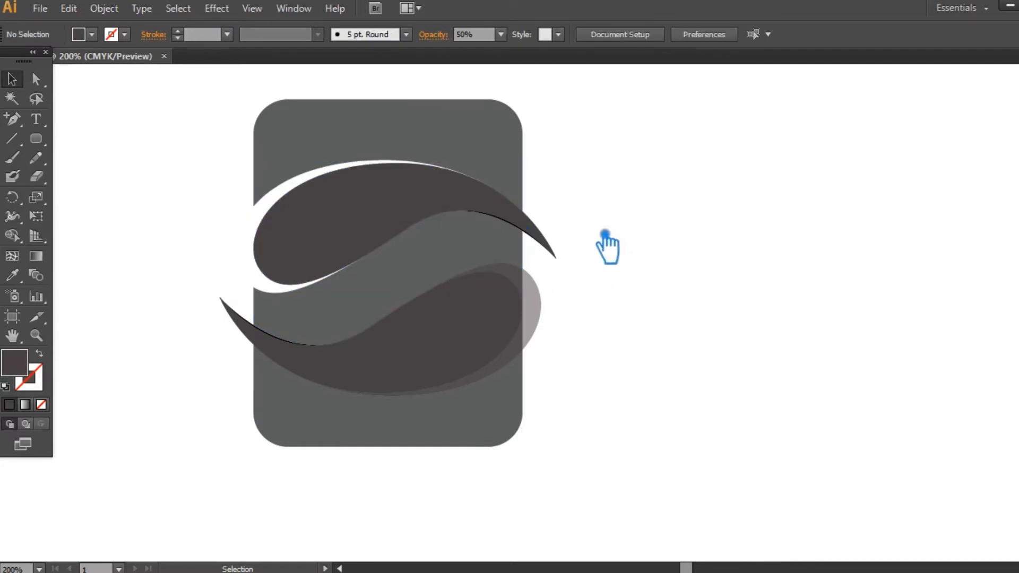
{"action": "left_click", "coordinate": [526, 280]}
{"action": "key", "text": "Delete"}
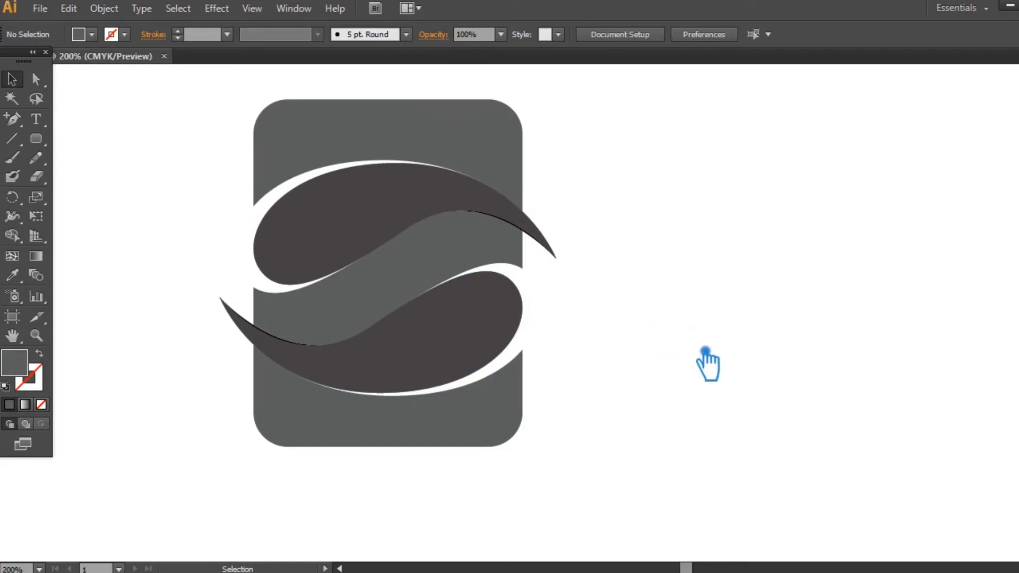
{"action": "left_click", "coordinate": [393, 298]}
{"action": "key", "text": "Delete"}
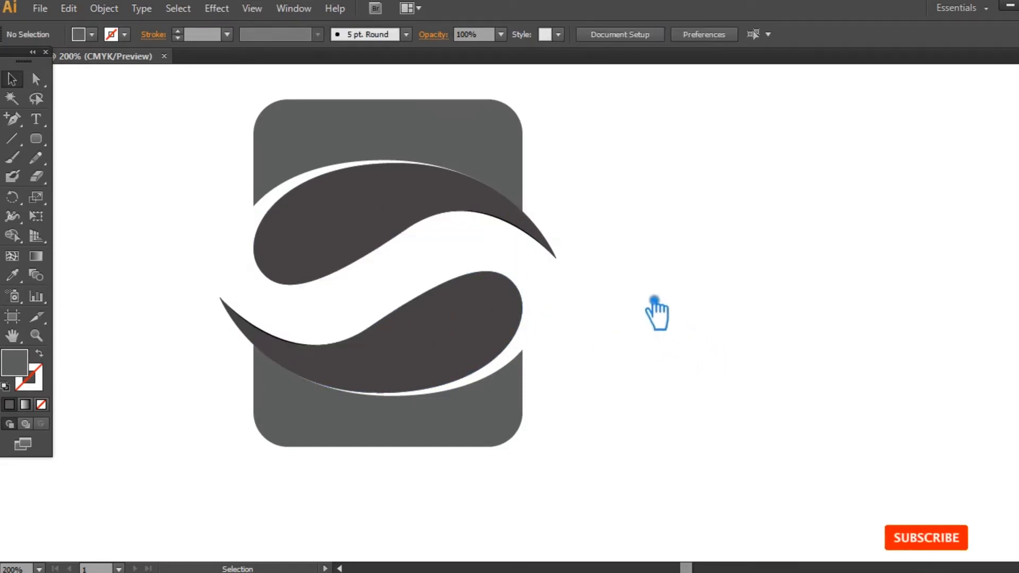
Step: Unite the lower pieces and the upper pieces into two halves with Pathfinder, filling the upper half green (#74A841)
{"action": "left_click_drag", "start_coordinate": [595, 479], "coordinate": [211, 313]}
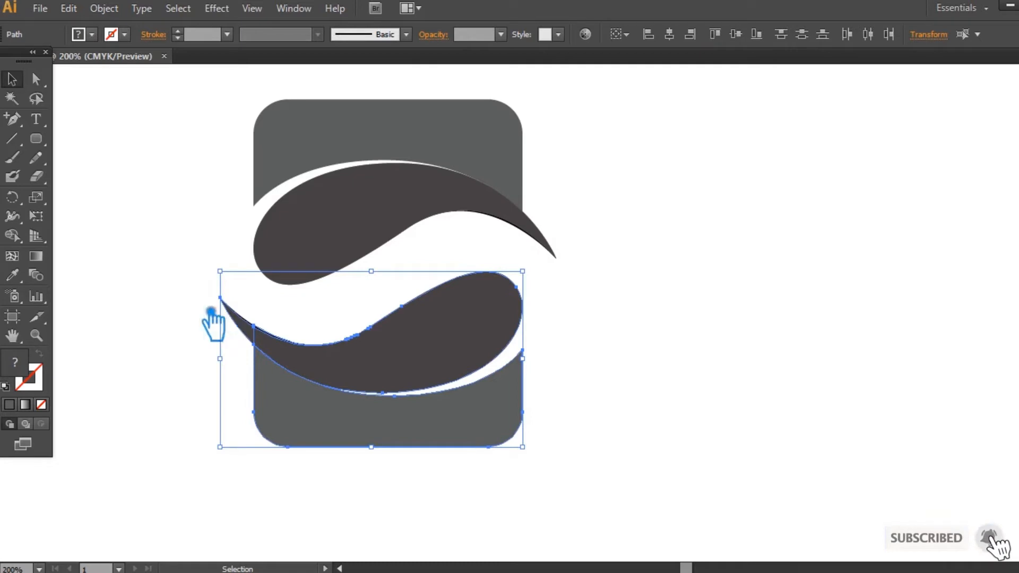
{"action": "key", "text": "shift+ctrl+F9"}
{"action": "left_click", "coordinate": [901, 421]}
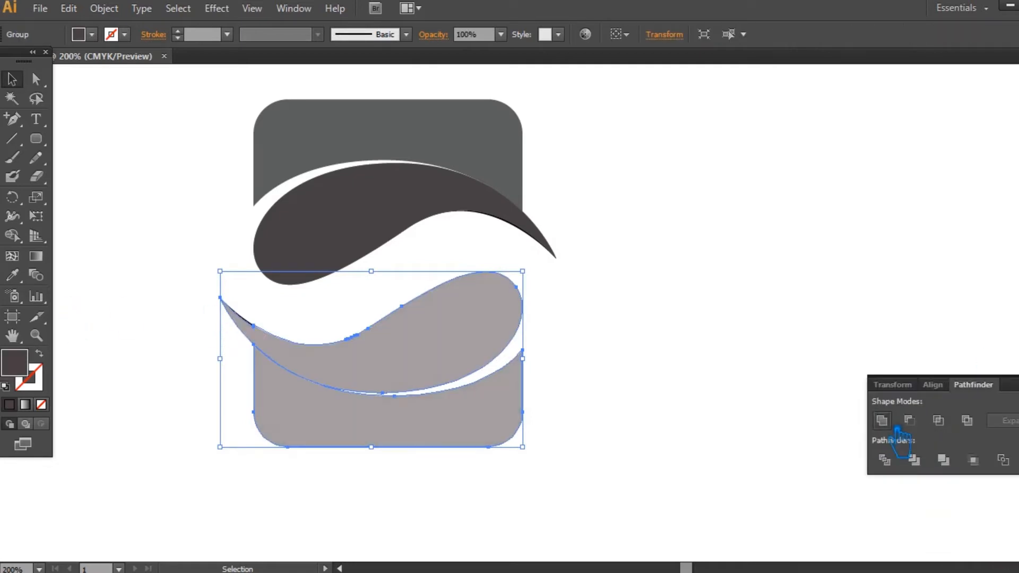
{"action": "key", "text": "shift+ctrl+F9"}
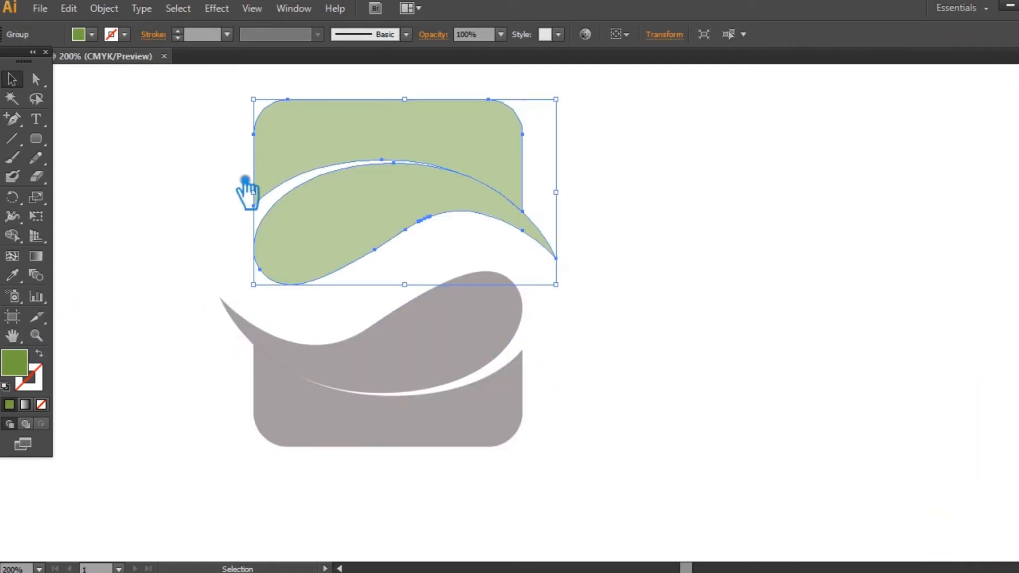
Step: Ungroup the green upper half into its separate rectangle and swoosh pieces
{"action": "left_click", "coordinate": [135, 132]}
{"action": "left_click", "coordinate": [487, 143]}
{"action": "left_click", "coordinate": [677, 164]}
{"action": "left_click", "coordinate": [434, 133]}
{"action": "right_click", "coordinate": [434, 133]}
{"action": "left_click", "coordinate": [477, 225]}
{"action": "left_click", "coordinate": [707, 175]}
{"action": "left_click_drag", "start_coordinate": [594, 238], "coordinate": [326, 142]}
{"action": "left_click", "coordinate": [623, 168]}
Step: Set the opacity of the green rectangle piece and the green swoosh to 100%
{"action": "left_click", "coordinate": [472, 133]}
{"action": "left_click", "coordinate": [501, 34]}
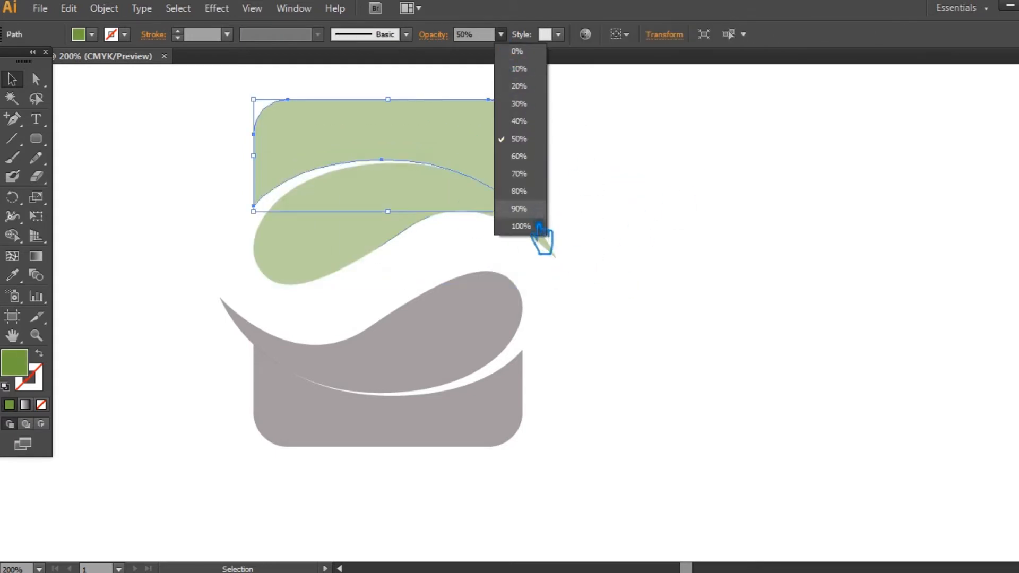
{"action": "left_click", "coordinate": [522, 226]}
{"action": "left_click", "coordinate": [642, 196]}
{"action": "left_click", "coordinate": [356, 228]}
{"action": "left_click", "coordinate": [502, 35]}
{"action": "left_click", "coordinate": [544, 225]}
{"action": "left_click", "coordinate": [641, 198]}
{"action": "left_click", "coordinate": [355, 221]}
{"action": "left_click", "coordinate": [683, 244]}
Step: Unite the green rectangle piece and the green swoosh with Pathfinder
{"action": "left_click_drag", "start_coordinate": [682, 244], "coordinate": [223, 132]}
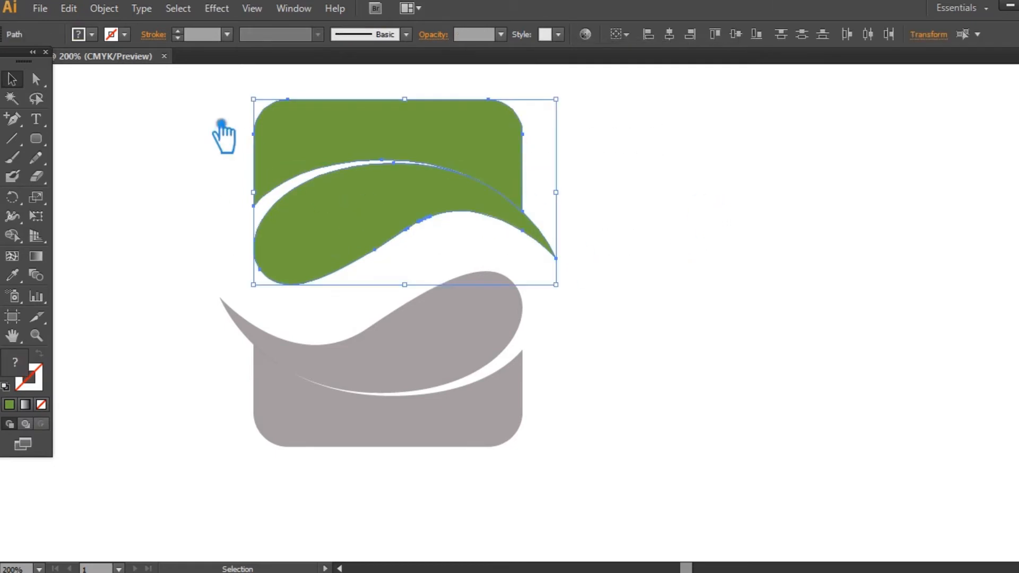
{"action": "key", "text": "ctrl+shift+F9"}
{"action": "left_click", "coordinate": [887, 423]}
{"action": "key", "text": "ctrl+shift+F9"}
{"action": "left_click", "coordinate": [742, 346]}
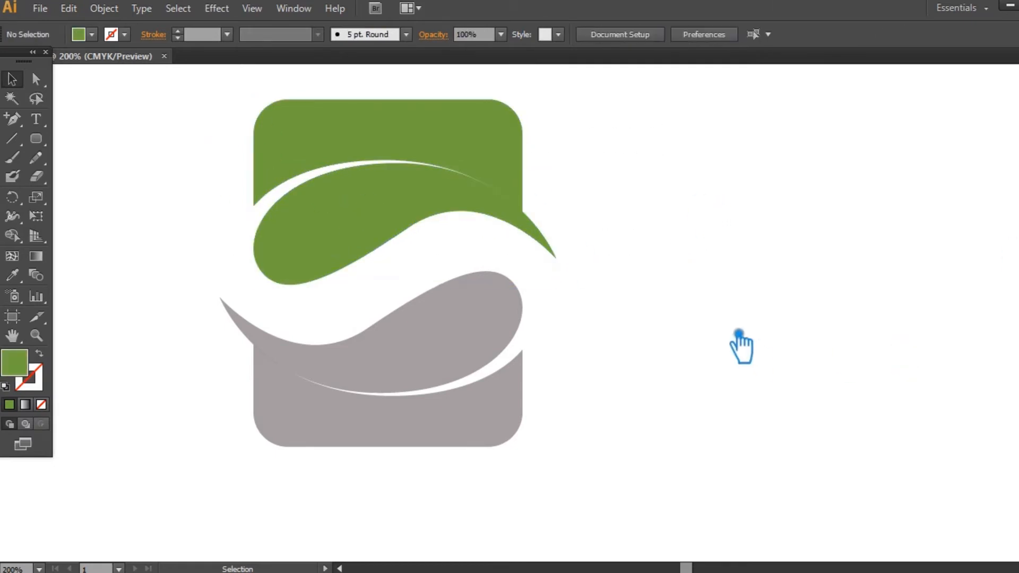
Step: Set the opacity of the lower swoosh and the lower rectangle piece to 100%
{"action": "left_click", "coordinate": [433, 367]}
{"action": "left_click", "coordinate": [501, 34]}
{"action": "left_click", "coordinate": [520, 226]}
{"action": "left_click", "coordinate": [502, 423]}
{"action": "left_click", "coordinate": [500, 34]}
{"action": "left_click", "coordinate": [544, 227]}
{"action": "left_click", "coordinate": [664, 268]}
Step: Unite the lower swoosh and the lower rectangle piece with Pathfinder
{"action": "left_click_drag", "start_coordinate": [600, 467], "coordinate": [209, 342]}
{"action": "key", "text": "ctrl+shift+F9"}
{"action": "left_click", "coordinate": [881, 421]}
{"action": "left_click", "coordinate": [725, 359]}
Step: Sample the upper half's green onto the logo's lower half and darken it to a deep green fill
{"action": "left_click", "coordinate": [447, 345]}
{"action": "left_click", "coordinate": [18, 277]}
{"action": "left_click", "coordinate": [386, 217]}
{"action": "double_click", "coordinate": [16, 365]}
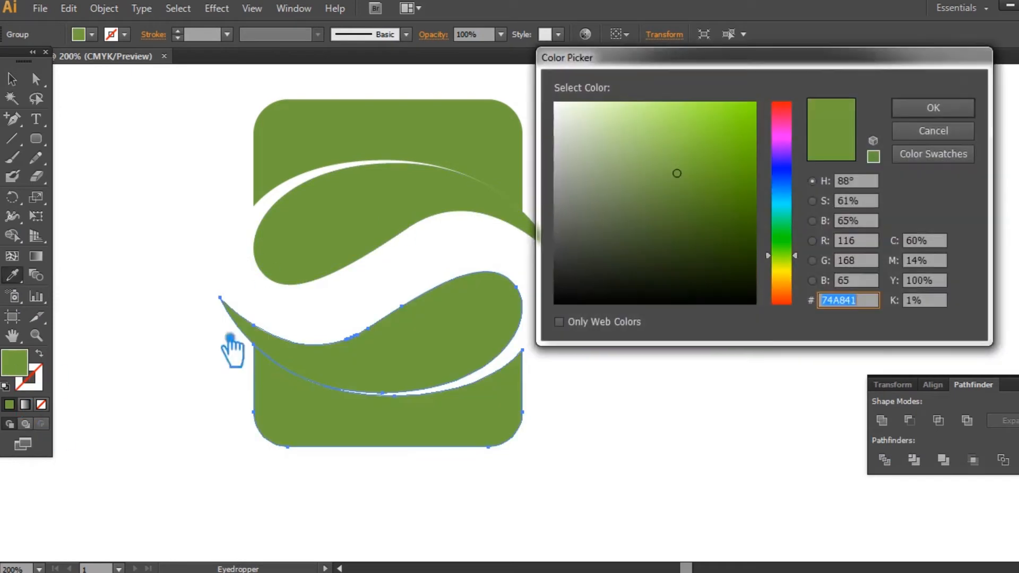
{"action": "left_click", "coordinate": [720, 211]}
{"action": "left_click", "coordinate": [946, 110]}
Step: Fill the upper half of the logo with the muted brown 9B824B
{"action": "key", "text": "v"}
{"action": "left_click", "coordinate": [667, 187]}
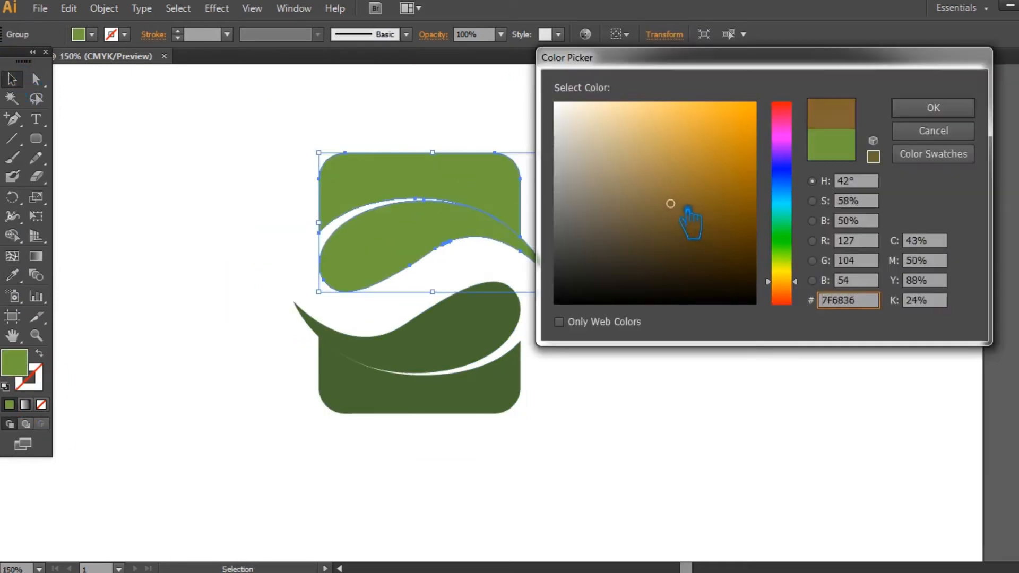
{"action": "left_click_drag", "start_coordinate": [682, 209], "coordinate": [684, 202]}
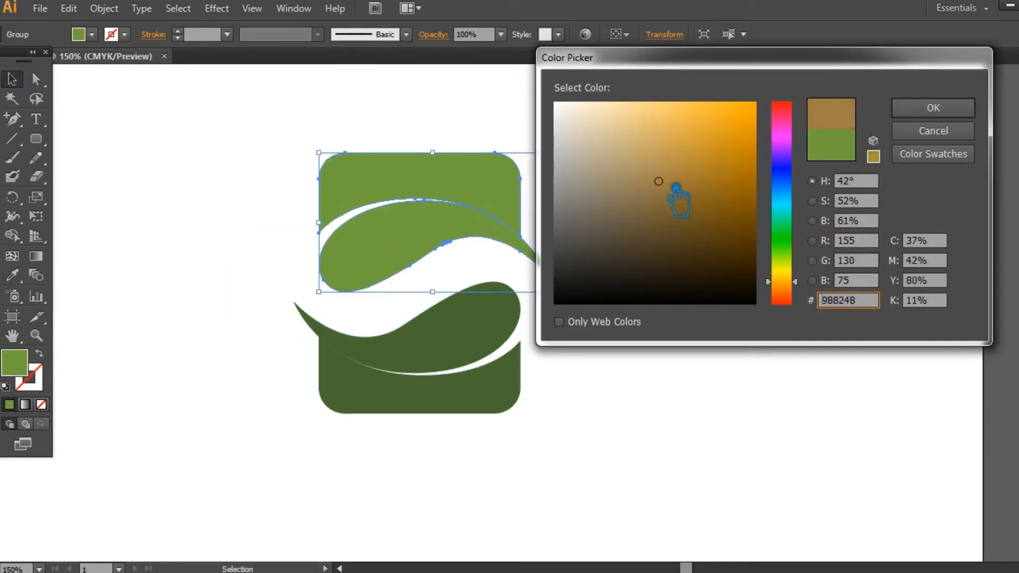
{"action": "left_click", "coordinate": [932, 108]}
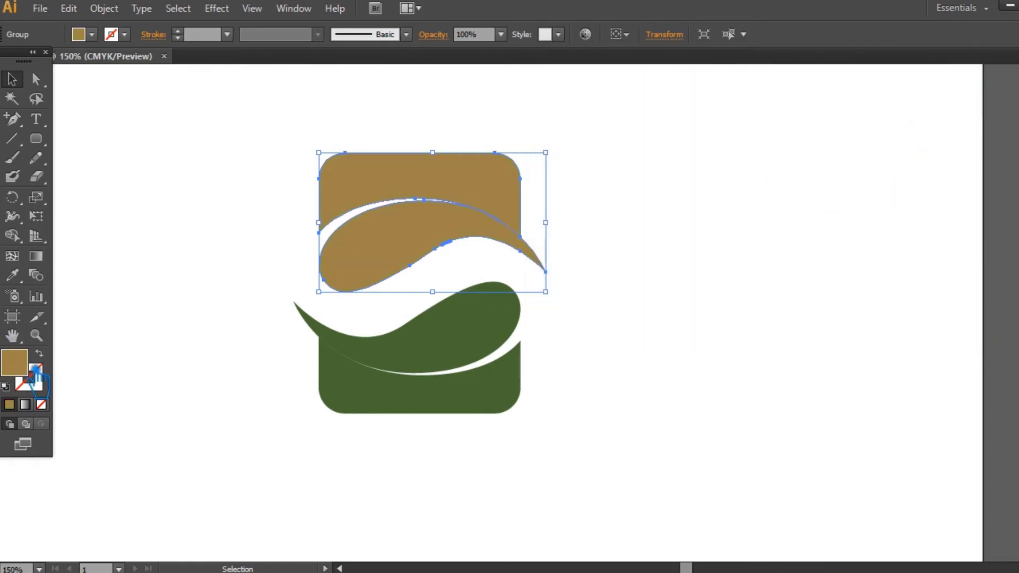
Step: Shift the upper half's fill to a warmer hue and lighten it to the light brown AF8960
{"action": "double_click", "coordinate": [15, 363]}
{"action": "left_click", "coordinate": [648, 156]}
{"action": "left_click_drag", "start_coordinate": [794, 284], "coordinate": [796, 289]}
{"action": "mouse_move", "coordinate": [662, 162]}
{"action": "left_mouse_down"}
{"action": "mouse_move", "coordinate": [656, 183]}
{"action": "mouse_move", "coordinate": [696, 199]}
{"action": "left_mouse_up"}
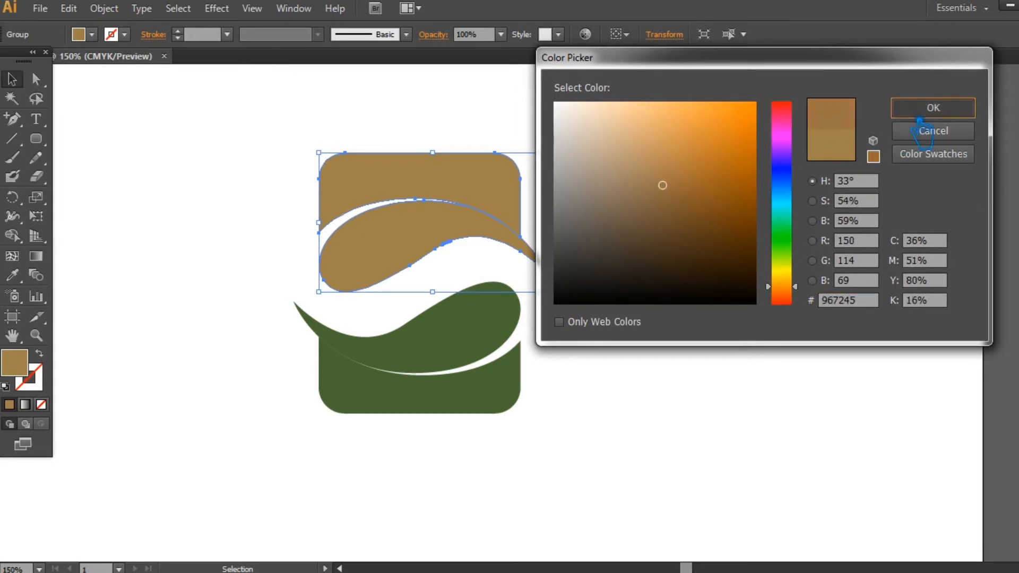
{"action": "left_click", "coordinate": [933, 108]}
{"action": "double_click", "coordinate": [26, 365]}
{"action": "left_click_drag", "start_coordinate": [659, 187], "coordinate": [645, 166]}
{"action": "left_click", "coordinate": [933, 111]}
{"action": "left_click", "coordinate": [711, 209]}
Step: Sample the upper half's light brown onto the logo's lower half and darken it to a deeper brown
{"action": "left_click", "coordinate": [455, 386]}
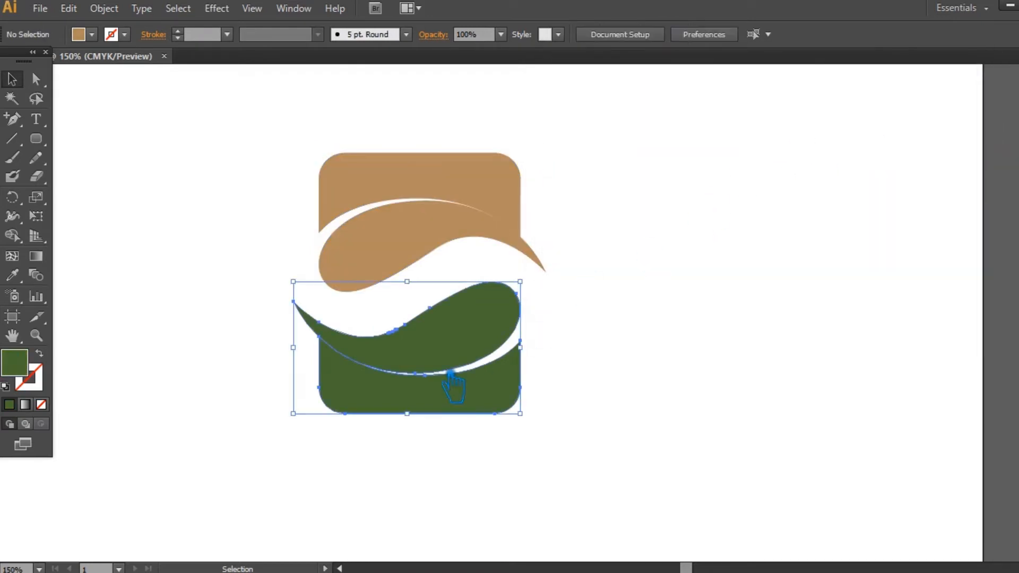
{"action": "left_click", "coordinate": [12, 275]}
{"action": "left_click", "coordinate": [478, 196]}
{"action": "double_click", "coordinate": [15, 363]}
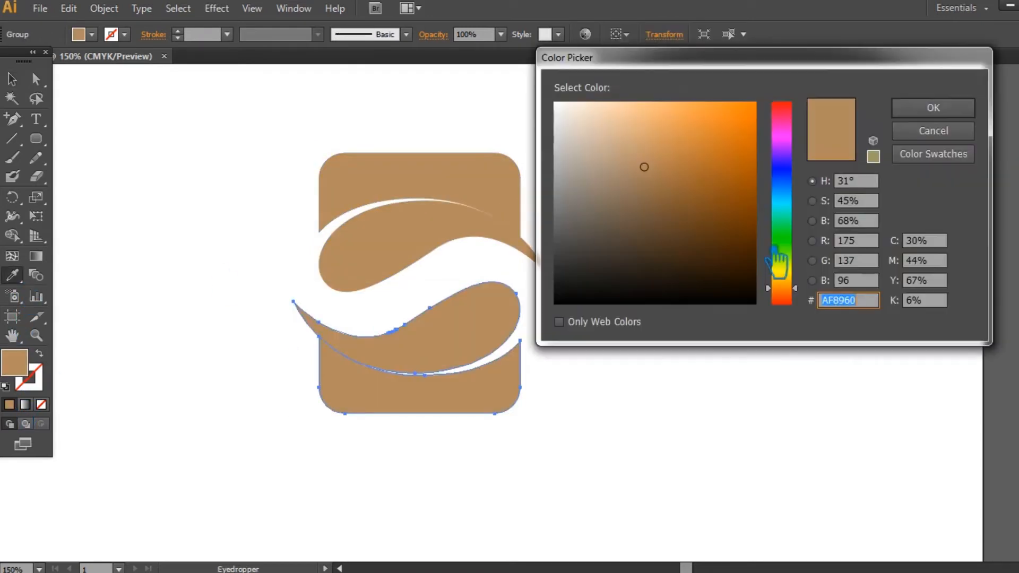
{"action": "left_click", "coordinate": [658, 196]}
{"action": "left_click", "coordinate": [933, 107]}
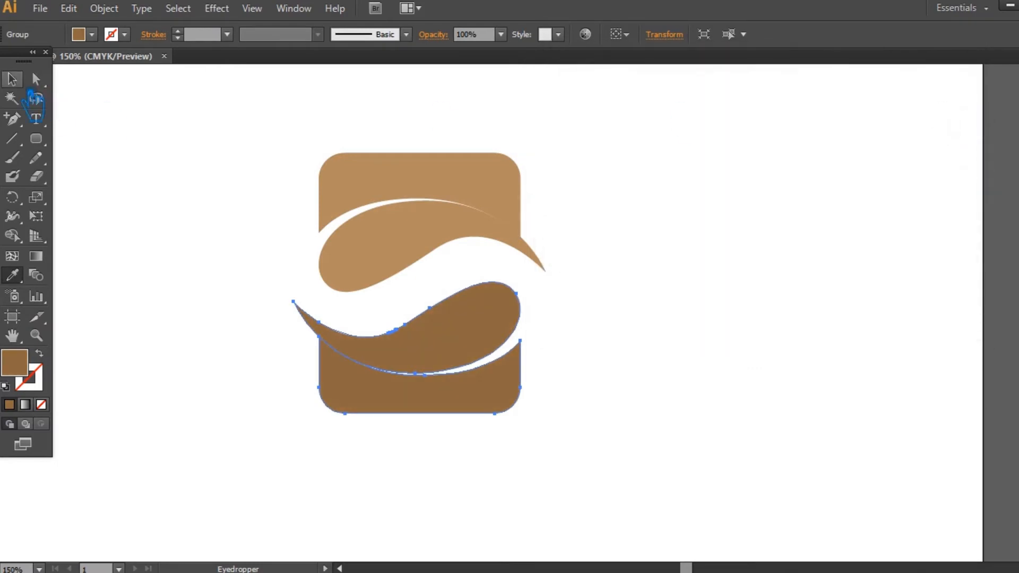
{"action": "left_click", "coordinate": [670, 219]}
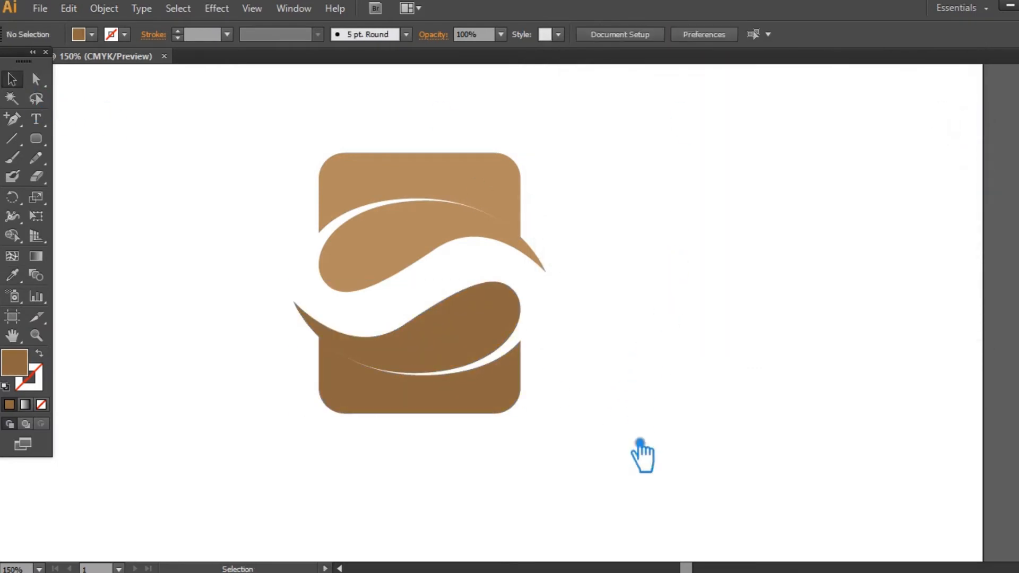
Step: Move the whole brown logo to the left to free up artboard space beside it
{"action": "left_click_drag", "start_coordinate": [641, 443], "coordinate": [285, 156]}
{"action": "left_click", "coordinate": [645, 254]}
{"action": "left_click_drag", "start_coordinate": [456, 225], "coordinate": [265, 222]}
{"action": "left_click", "coordinate": [539, 239]}
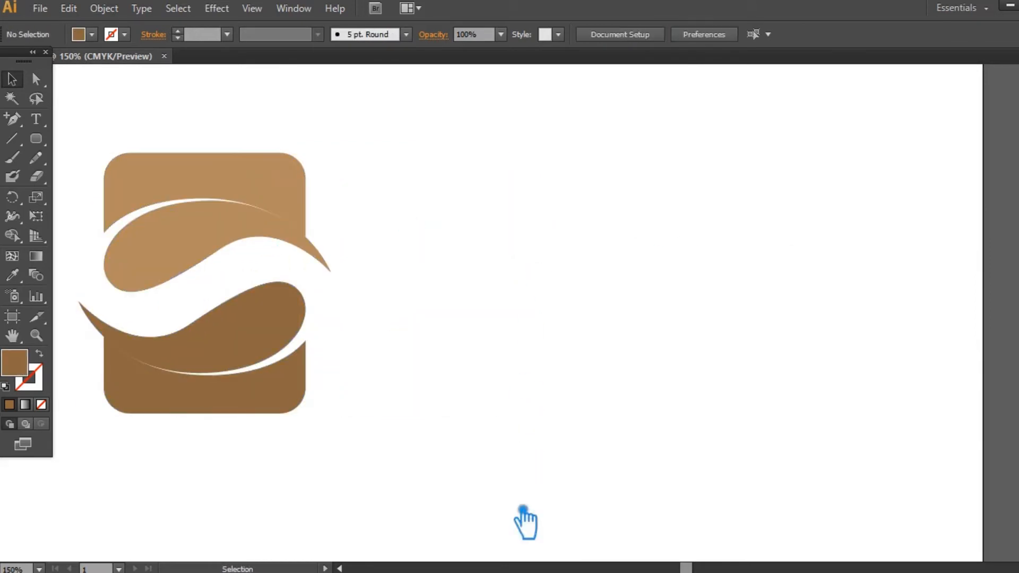
Step: Draw an upright rectangle about 0.65 in wide and 1.63 in high to the right of the brown logo
{"action": "key", "text": "a"}
{"action": "key", "text": "s"}
{"action": "left_click", "coordinate": [13, 79]}
{"action": "mouse_move", "coordinate": [392, 147]}
{"action": "left_mouse_down"}
{"action": "mouse_move", "coordinate": [481, 364]}
{"action": "mouse_move", "coordinate": [482, 405]}
{"action": "mouse_move", "coordinate": [482, 340]}
{"action": "left_mouse_up"}
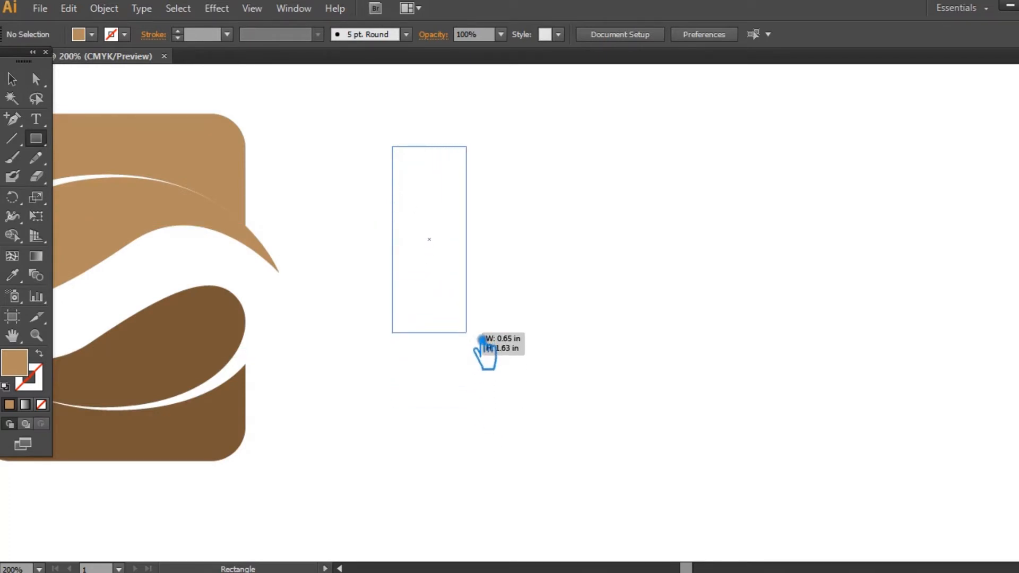
Step: Fill the new rectangle with the green 74A81A
{"action": "double_click", "coordinate": [16, 365]}
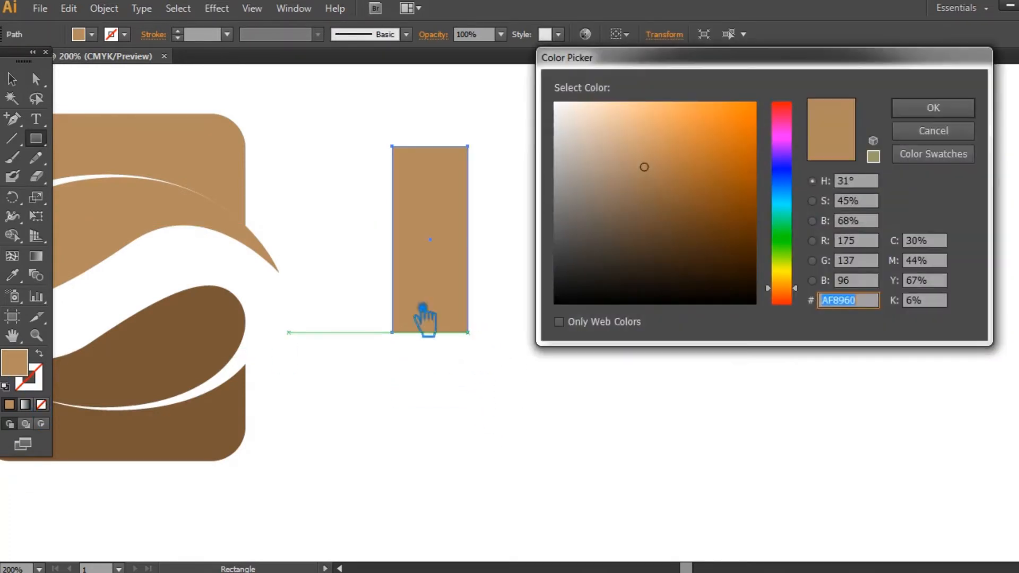
{"action": "left_click", "coordinate": [794, 198]}
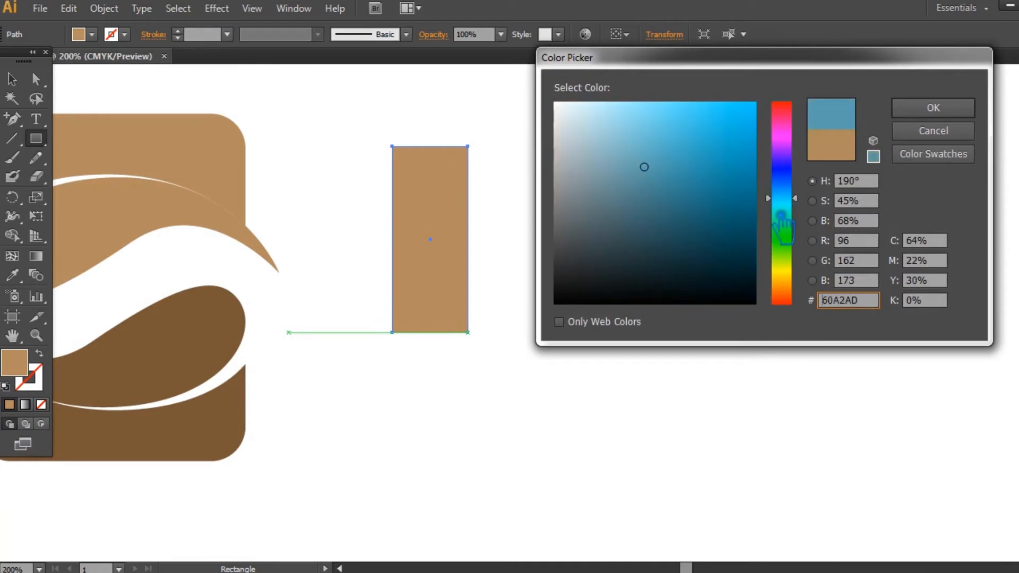
{"action": "left_click_drag", "start_coordinate": [672, 175], "coordinate": [717, 167]}
{"action": "left_click_drag", "start_coordinate": [787, 225], "coordinate": [796, 249]}
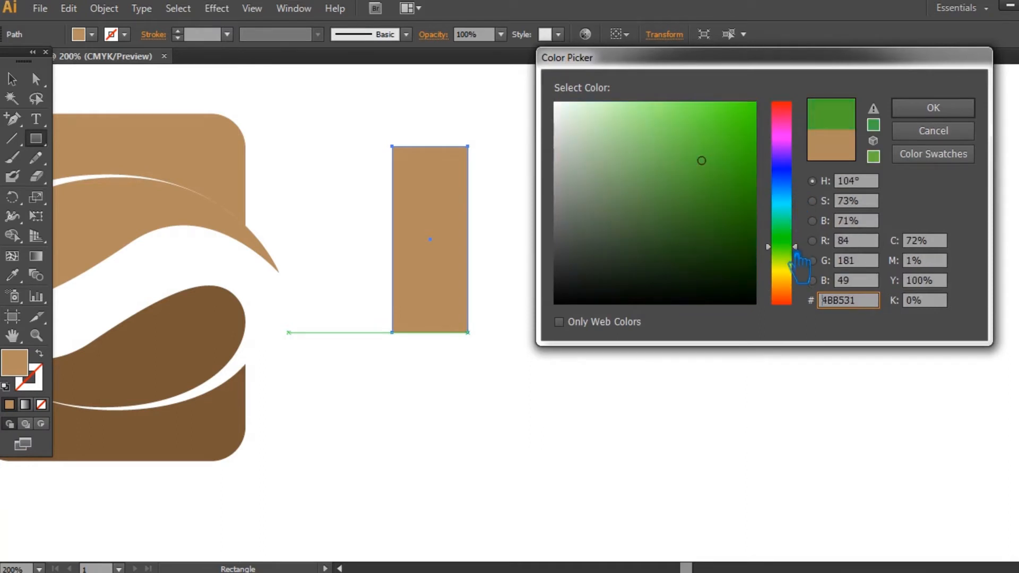
{"action": "left_click", "coordinate": [721, 178]}
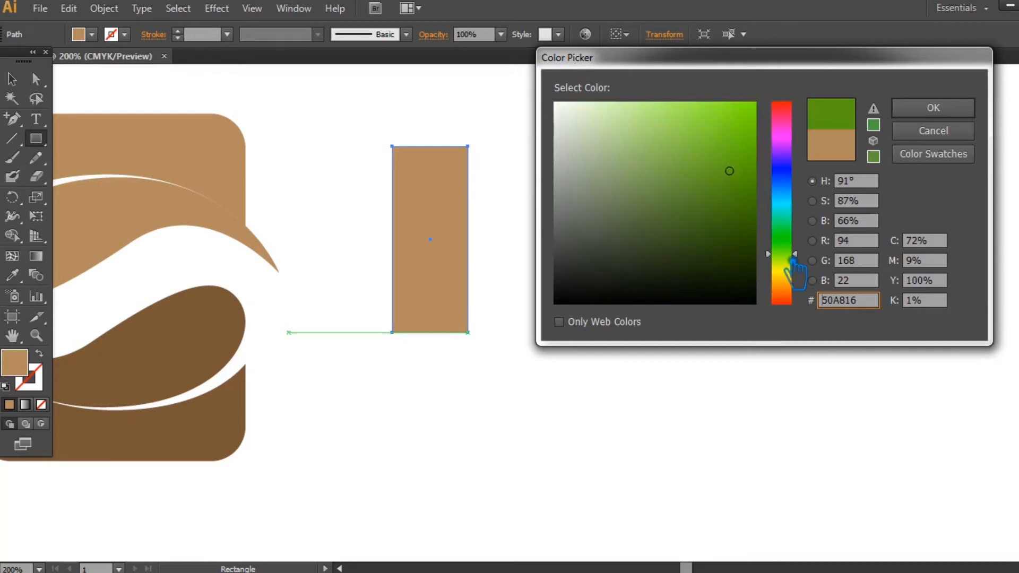
{"action": "left_click_drag", "start_coordinate": [794, 255], "coordinate": [793, 260]}
{"action": "left_click", "coordinate": [726, 189]}
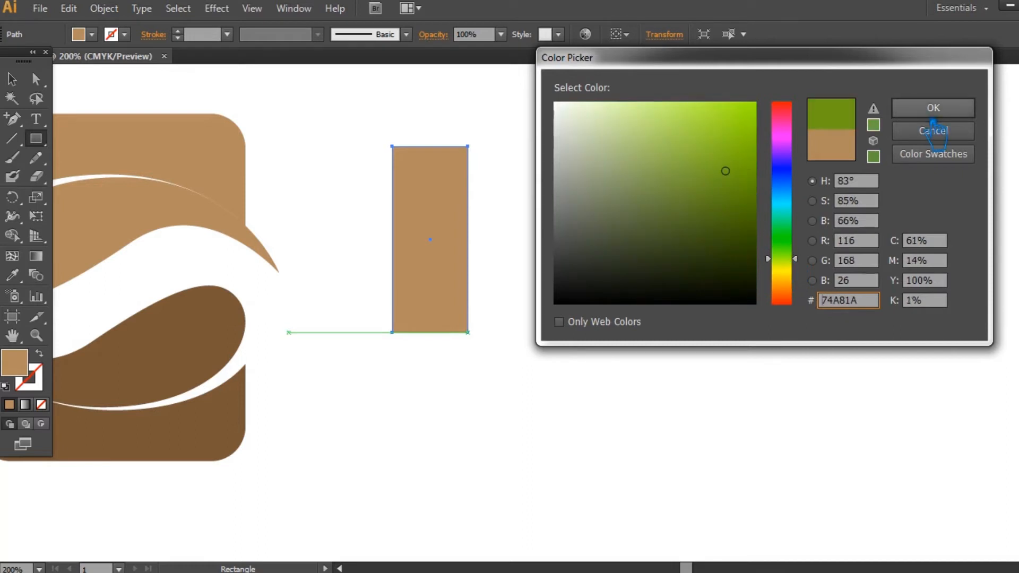
{"action": "left_click", "coordinate": [933, 108]}
Step: Shift the green rectangle's two top anchor points to the right until the shape becomes a strongly slanted bar
{"action": "key", "text": "a"}
{"action": "left_click_drag", "start_coordinate": [586, 188], "coordinate": [378, 129]}
{"action": "key", "text": "Right"}
{"action": "key", "text": "Right"}
{"action": "key", "text": "Right"}
{"action": "key", "text": "Right"}
{"action": "key", "text": "Right"}
{"action": "key", "text": "Right"}
{"action": "key", "text": "Right"}
{"action": "key", "text": "Right"}
{"action": "key", "text": "Right"}
{"action": "key", "text": "Right"}
{"action": "key", "text": "Right"}
{"action": "key", "text": "Right"}
{"action": "key", "text": "Right"}
{"action": "key", "text": "Right"}
{"action": "key", "text": "Right"}
{"action": "key", "text": "Right"}
{"action": "key", "text": "Right"}
{"action": "key", "text": "Right"}
{"action": "key", "text": "Right"}
{"action": "key", "text": "Right"}
{"action": "key", "text": "Right"}
{"action": "key", "text": "Right"}
{"action": "key", "text": "Right"}
{"action": "key", "text": "Right"}
{"action": "key", "text": "Right"}
{"action": "key", "text": "Right"}
{"action": "key", "text": "Right"}
{"action": "key", "text": "Right"}
{"action": "key", "text": "Right"}
{"action": "key", "text": "Right"}
{"action": "key", "text": "Right"}
{"action": "key", "text": "Right"}
{"action": "key", "text": "Right"}
{"action": "key", "text": "Right"}
{"action": "key", "text": "Right"}
{"action": "key", "text": "Right"}
{"action": "key", "text": "Right"}
{"action": "key", "text": "Right"}
{"action": "key", "text": "Right"}
{"action": "key", "text": "Right"}
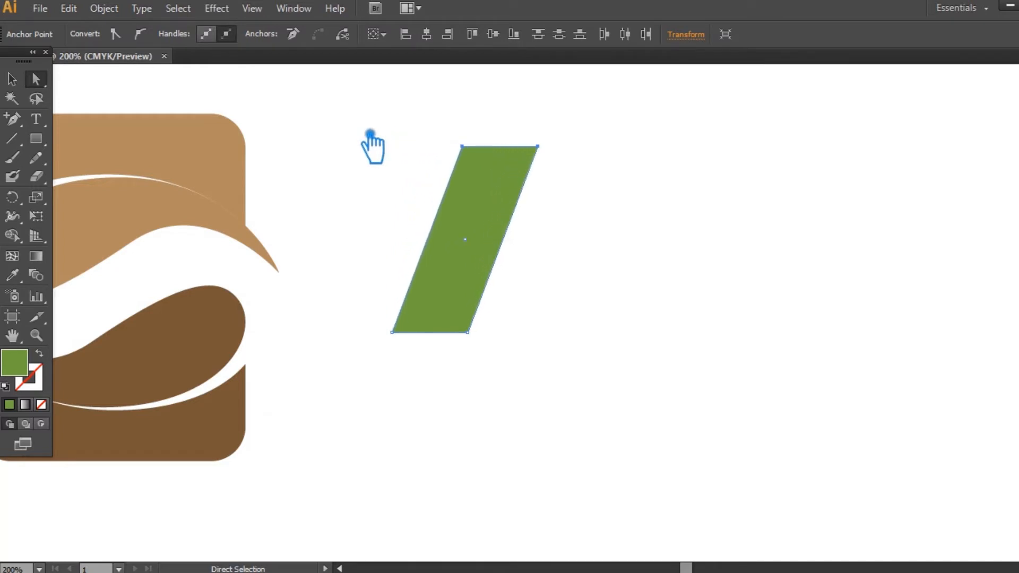
{"action": "left_click", "coordinate": [12, 80]}
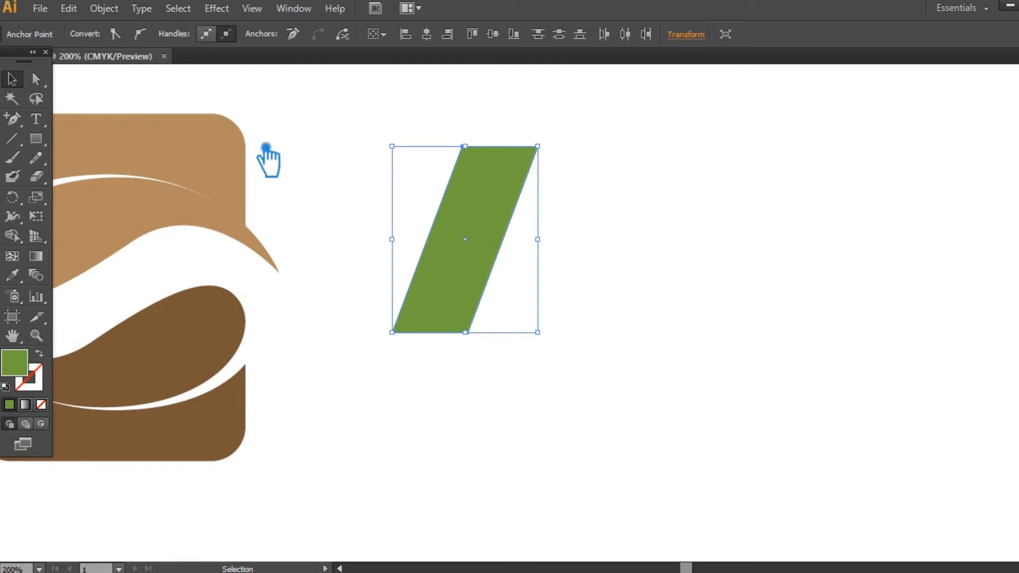
{"action": "key", "text": "a"}
{"action": "key", "text": "Right"}
{"action": "key", "text": "Right"}
{"action": "key", "text": "Right"}
{"action": "key", "text": "Right"}
{"action": "key", "text": "Right"}
{"action": "key", "text": "Right"}
{"action": "key", "text": "Right"}
{"action": "key", "text": "Right"}
{"action": "key", "text": "Right"}
{"action": "key", "text": "Right"}
{"action": "key", "text": "Right"}
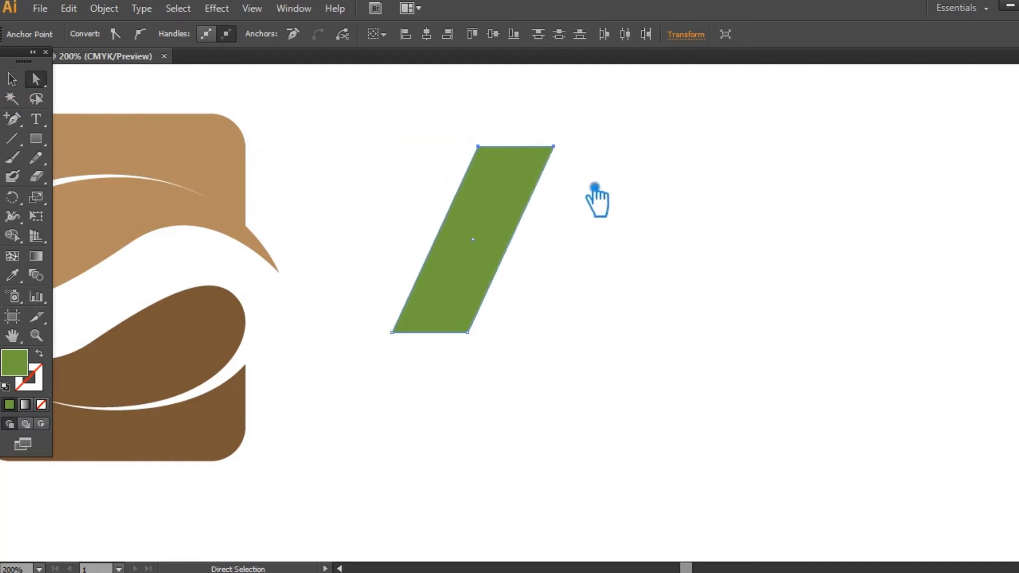
Step: Lower the slanted bar's two top anchor points slightly to shorten it
{"action": "key", "text": "Down"}
{"action": "key", "text": "Down"}
{"action": "key", "text": "Down"}
{"action": "key", "text": "Down"}
{"action": "key", "text": "Down"}
{"action": "key", "text": "Down"}
{"action": "key", "text": "Down"}
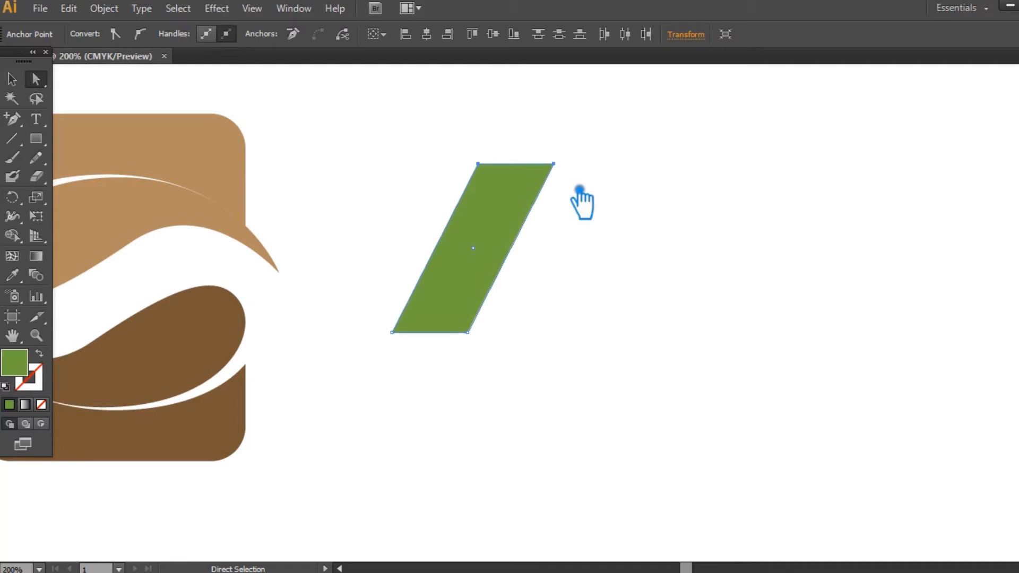
Step: Copy the slanted bar and paste the duplicate in front of the original
{"action": "left_click", "coordinate": [12, 79]}
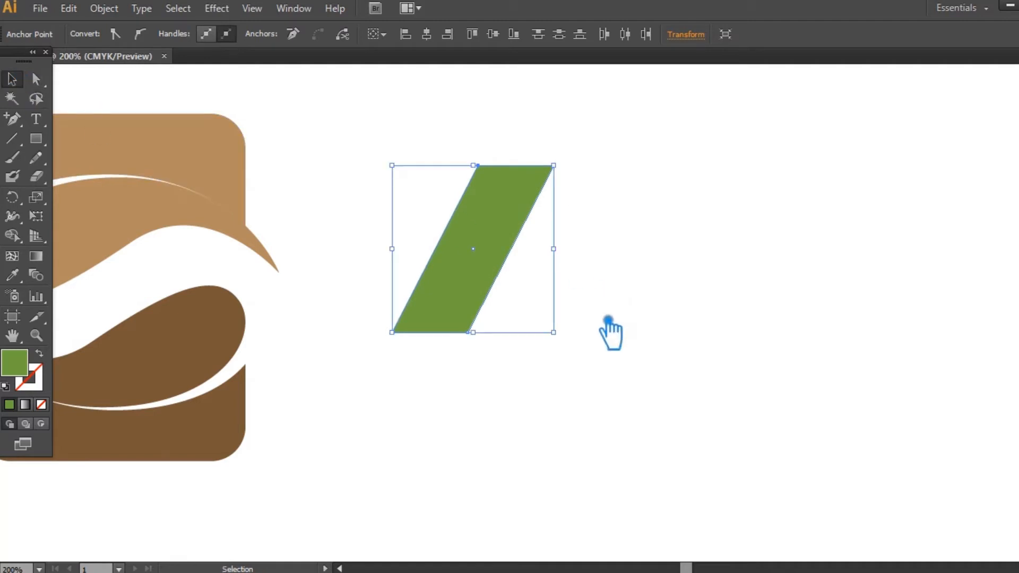
{"action": "key", "text": "a"}
{"action": "key", "text": "v"}
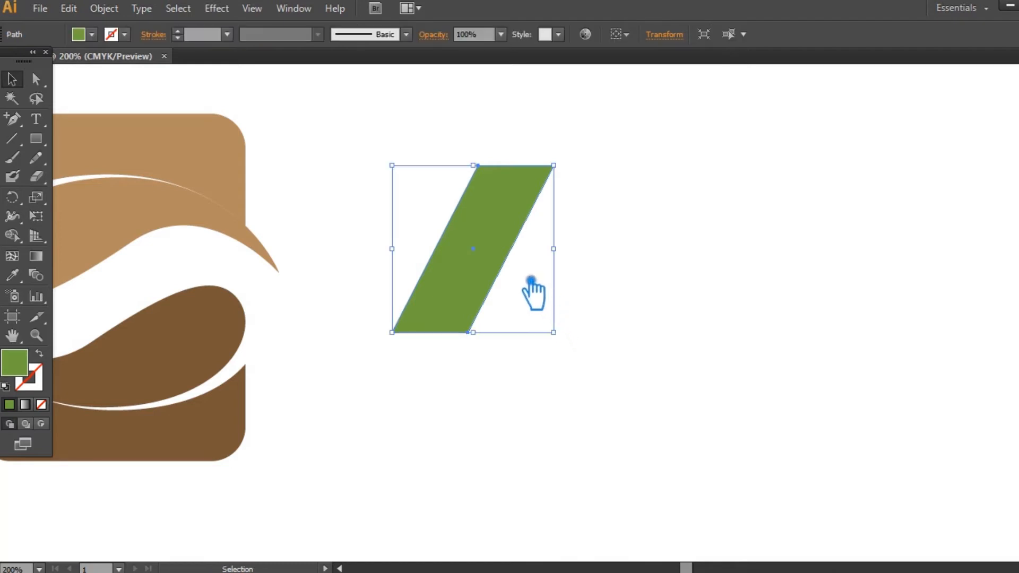
{"action": "right_click", "coordinate": [489, 238]}
{"action": "mouse_move", "coordinate": [570, 459]}
{"action": "left_click", "coordinate": [700, 489]}
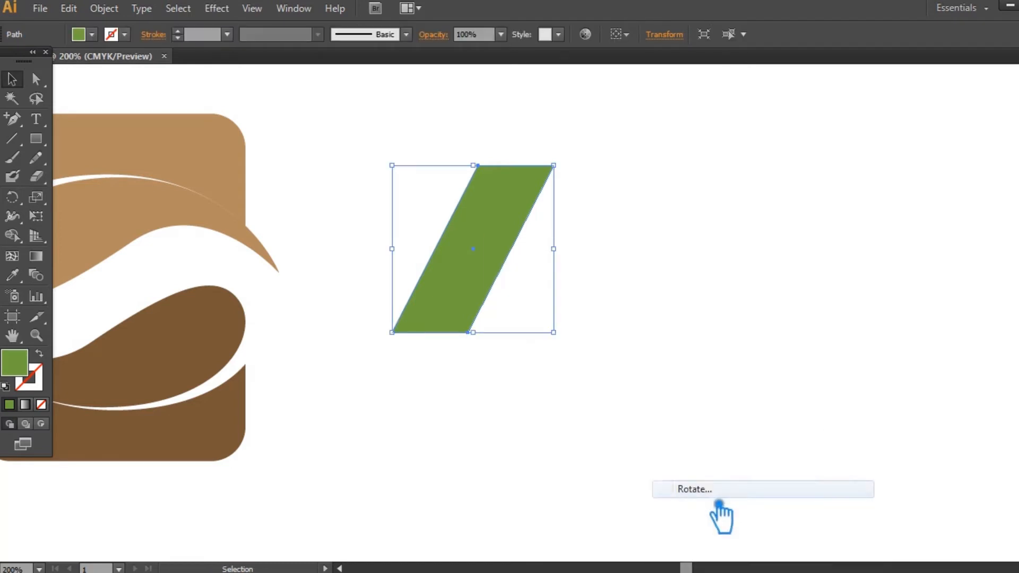
{"action": "left_click", "coordinate": [903, 404]}
Step: Reflect the pasted bar across the vertical axis and place it directly below the original to form a left-pointing chevron
{"action": "right_click", "coordinate": [477, 261]}
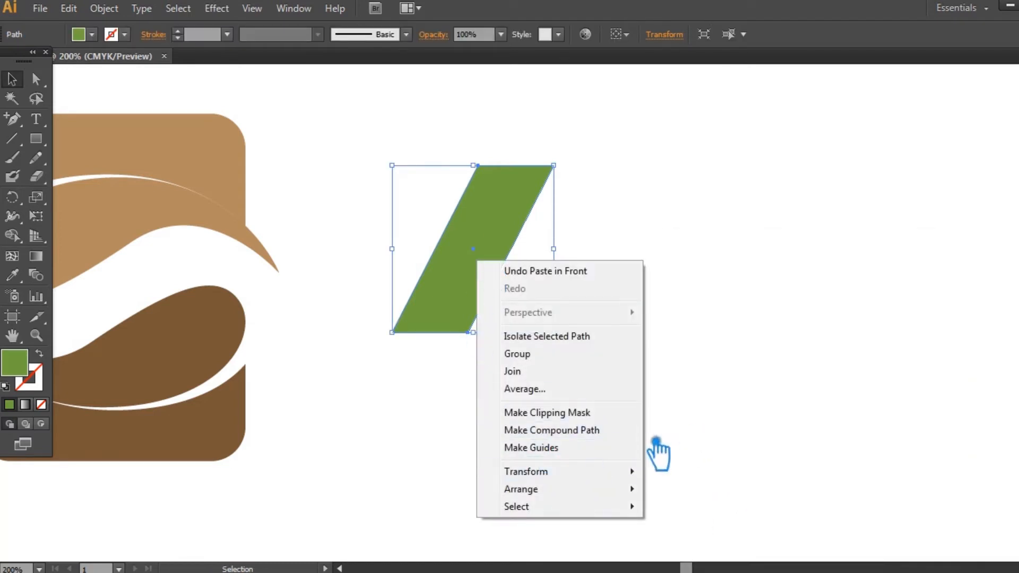
{"action": "mouse_move", "coordinate": [610, 471]}
{"action": "left_click", "coordinate": [703, 394]}
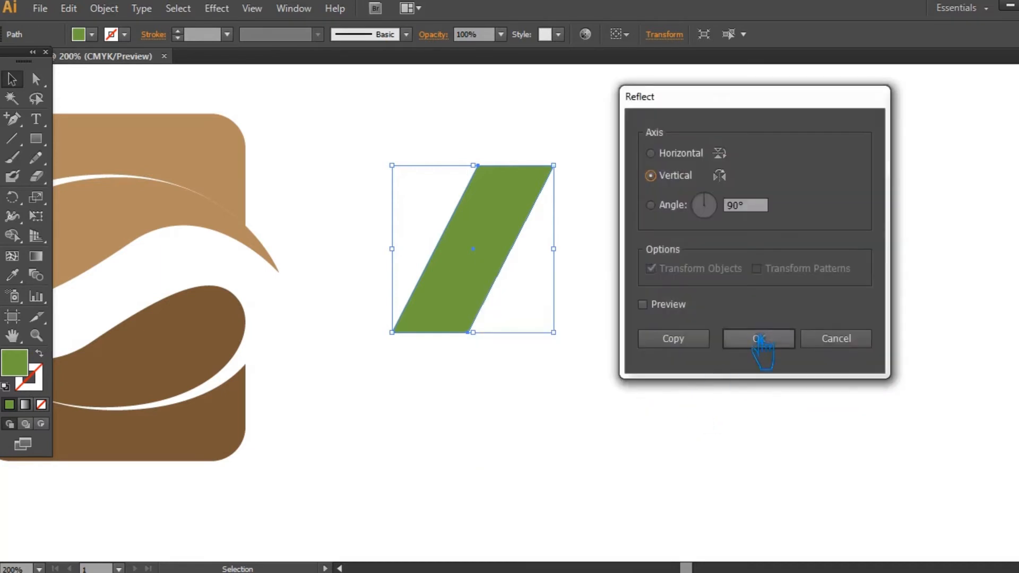
{"action": "left_click", "coordinate": [759, 329]}
{"action": "left_click", "coordinate": [762, 357]}
{"action": "left_click_drag", "start_coordinate": [466, 245], "coordinate": [496, 413]}
{"action": "left_click", "coordinate": [663, 371]}
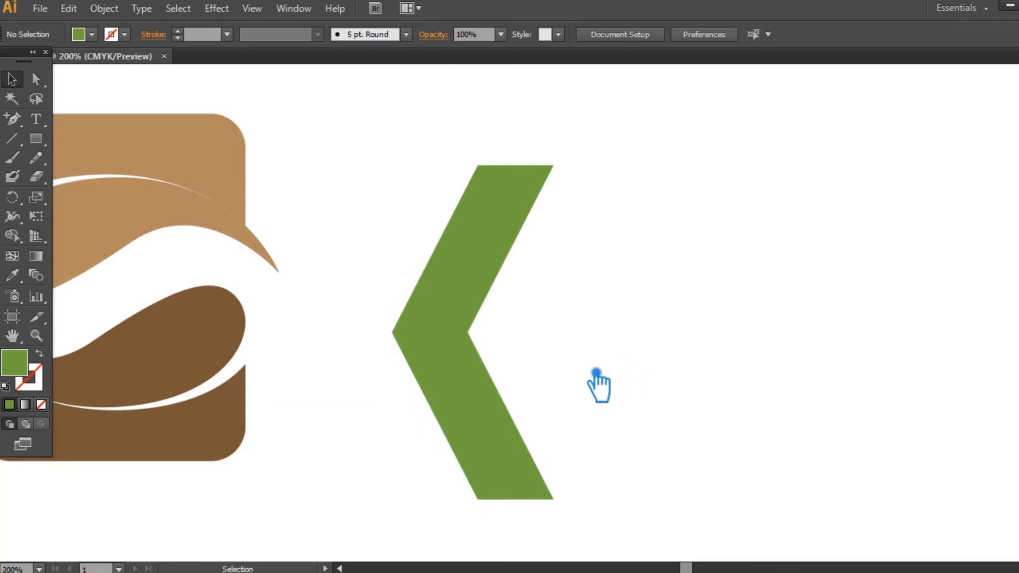
Step: Nudge the lower slanted bar upward so its top overlaps the bottom end of the upper bar
{"action": "left_click_drag", "start_coordinate": [502, 419], "coordinate": [492, 407]}
{"action": "key", "text": "Up"}
{"action": "key", "text": "Up"}
{"action": "key", "text": "Up"}
{"action": "key", "text": "Up"}
{"action": "key", "text": "Up"}
{"action": "key", "text": "Up"}
{"action": "key", "text": "Up"}
{"action": "key", "text": "Up"}
{"action": "key", "text": "Up"}
{"action": "key", "text": "Up"}
{"action": "key", "text": "Up"}
{"action": "key", "text": "Up"}
{"action": "key", "text": "Up"}
{"action": "key", "text": "Up"}
{"action": "key", "text": "Up"}
{"action": "key", "text": "Up"}
{"action": "key", "text": "Up"}
{"action": "key", "text": "Up"}
{"action": "key", "text": "Up"}
{"action": "key", "text": "Up"}
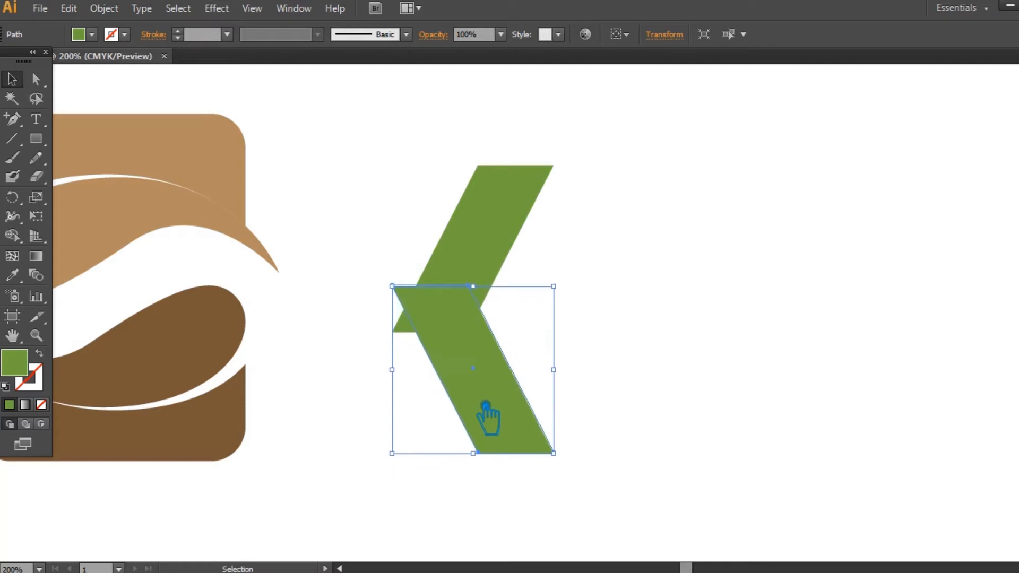
Step: Delete the lower mirrored bar, leaving only the original slanted bar
{"action": "key", "text": "Delete"}
{"action": "left_click_drag", "start_coordinate": [591, 205], "coordinate": [421, 158]}
{"action": "left_click", "coordinate": [411, 155]}
Step: Lower the slanted bar's two top anchor points considerably to make the bar shorter
{"action": "key", "text": "a"}
{"action": "left_click_drag", "start_coordinate": [640, 198], "coordinate": [555, 185]}
{"action": "left_click", "coordinate": [516, 198]}
{"action": "left_click_drag", "start_coordinate": [646, 174], "coordinate": [409, 153]}
{"action": "key", "text": "Down"}
{"action": "key", "text": "Down"}
{"action": "key", "text": "Down"}
{"action": "key", "text": "Down"}
{"action": "key", "text": "Down"}
{"action": "key", "text": "Down"}
{"action": "key", "text": "Down"}
{"action": "key", "text": "Down"}
{"action": "key", "text": "Down"}
{"action": "key", "text": "Down"}
{"action": "key", "text": "Down"}
{"action": "key", "text": "Down"}
{"action": "key", "text": "Down"}
{"action": "key", "text": "Down"}
{"action": "key", "text": "Down"}
{"action": "key", "text": "Down"}
{"action": "key", "text": "Down"}
{"action": "key", "text": "Down"}
{"action": "key", "text": "Down"}
{"action": "key", "text": "Down"}
{"action": "key", "text": "Down"}
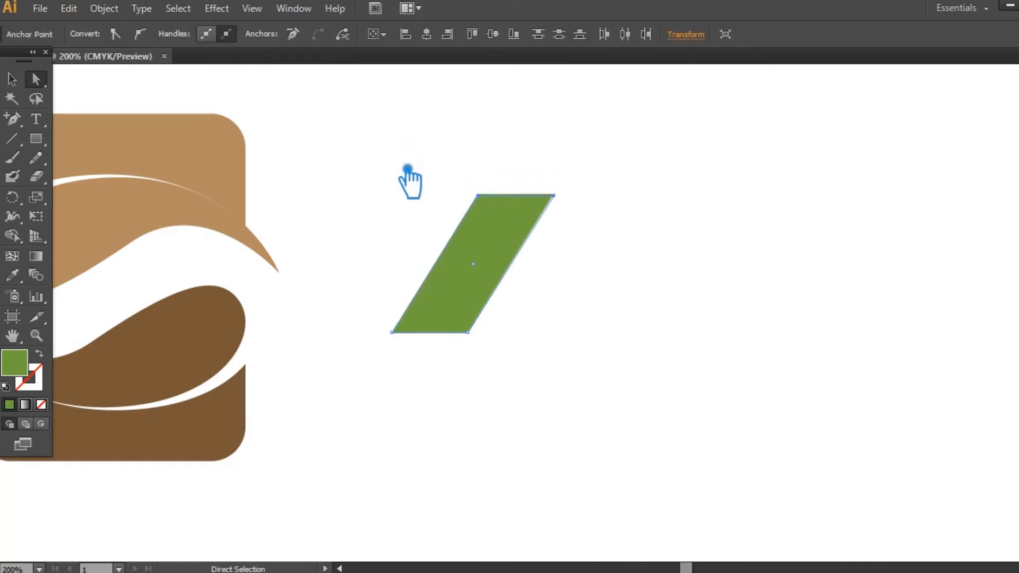
{"action": "key", "text": "Down"}
{"action": "key", "text": "Down"}
Step: Nudge the bar's two top anchor points further left and slightly down to refine its slant
{"action": "key", "text": "Left"}
{"action": "key", "text": "Left"}
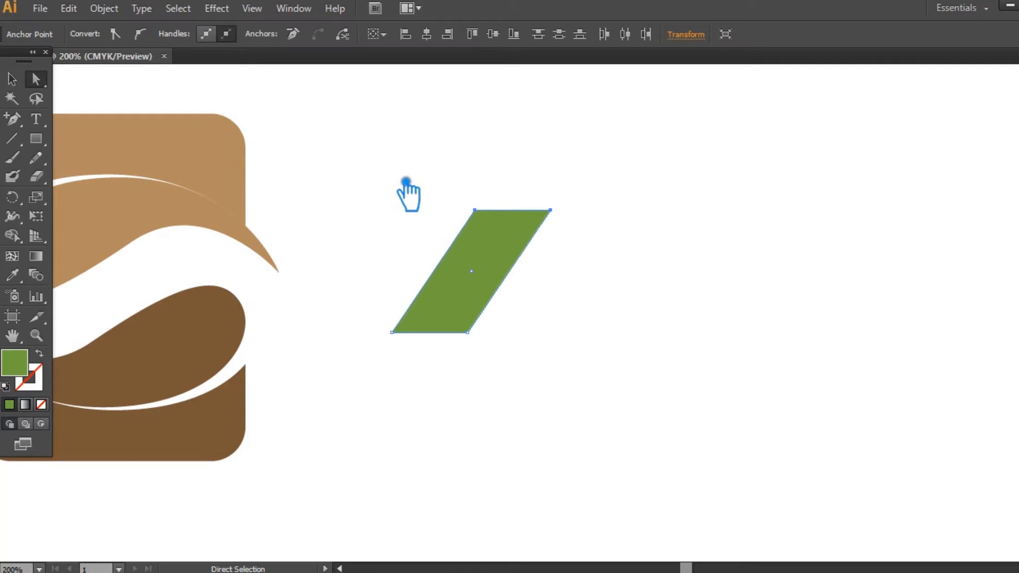
{"action": "key", "text": "Down"}
{"action": "key", "text": "Down"}
{"action": "key", "text": "Down"}
{"action": "key", "text": "Down"}
{"action": "key", "text": "Down"}
{"action": "key", "text": "Down"}
{"action": "key", "text": "Down"}
{"action": "key", "text": "Left"}
{"action": "key", "text": "Left"}
{"action": "key", "text": "Left"}
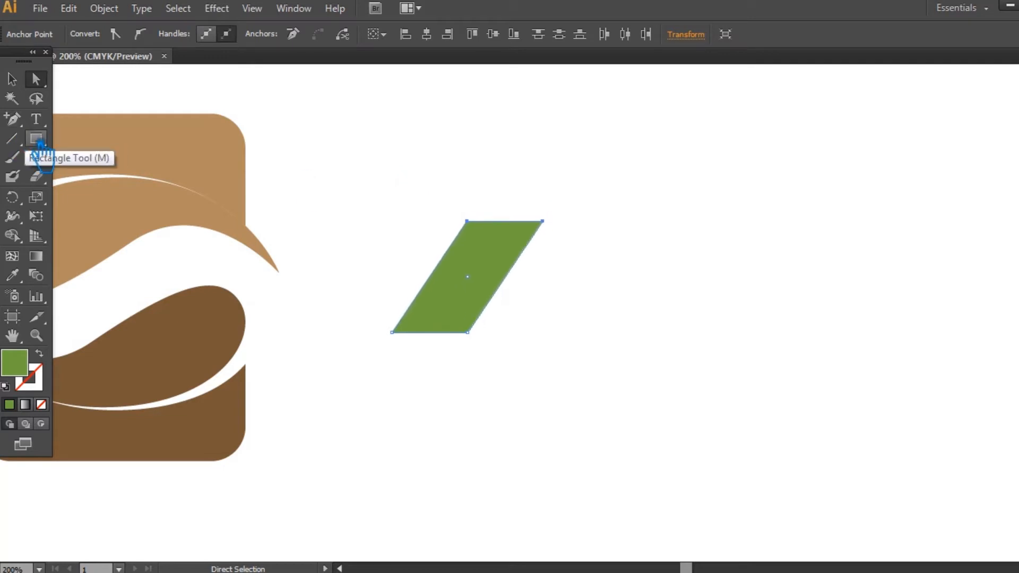
{"action": "key", "text": "Left"}
{"action": "key", "text": "Left"}
{"action": "key", "text": "Left"}
{"action": "key", "text": "Left"}
{"action": "left_click", "coordinate": [11, 79]}
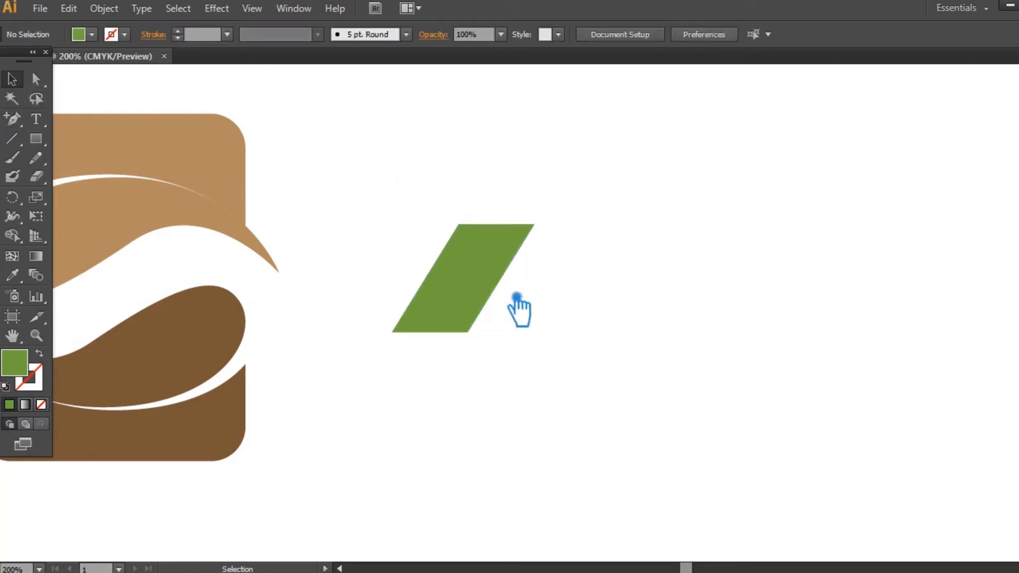
Step: Create a reflected copy of the shortened bar and place it directly below the original to form a left-pointing chevron
{"action": "right_click", "coordinate": [486, 281]}
{"action": "mouse_move", "coordinate": [610, 491]}
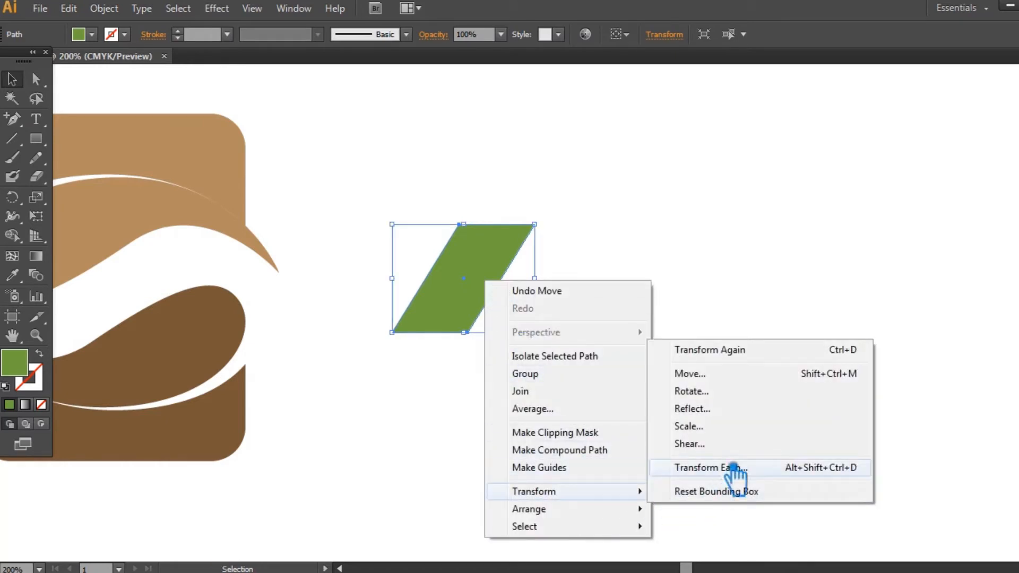
{"action": "left_click", "coordinate": [724, 406]}
{"action": "left_click", "coordinate": [711, 154]}
{"action": "left_click", "coordinate": [692, 346]}
{"action": "left_click_drag", "start_coordinate": [502, 318], "coordinate": [504, 427]}
{"action": "left_click", "coordinate": [660, 349]}
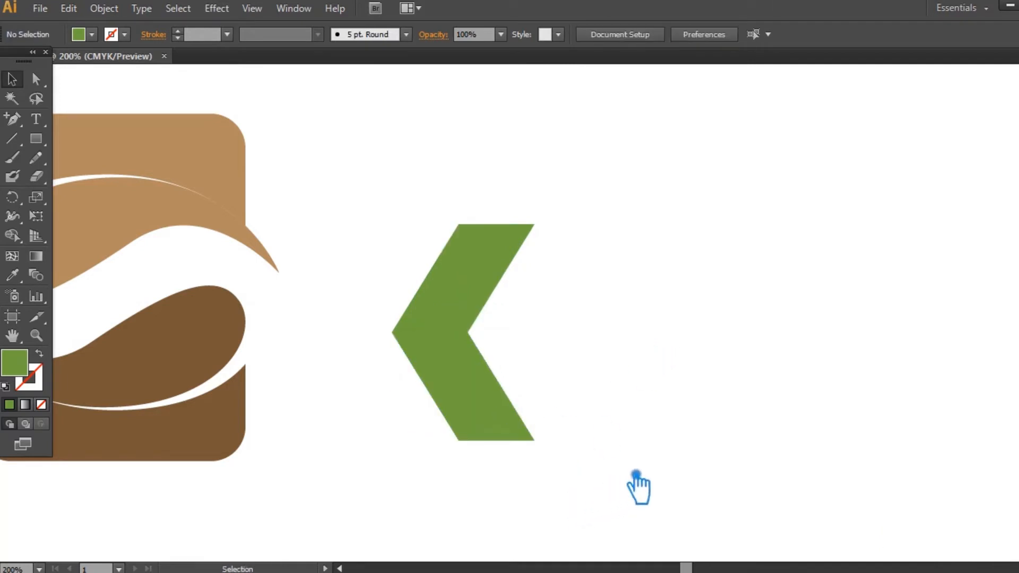
Step: Group the two bars of the left-pointing chevron
{"action": "left_click_drag", "start_coordinate": [610, 477], "coordinate": [380, 203]}
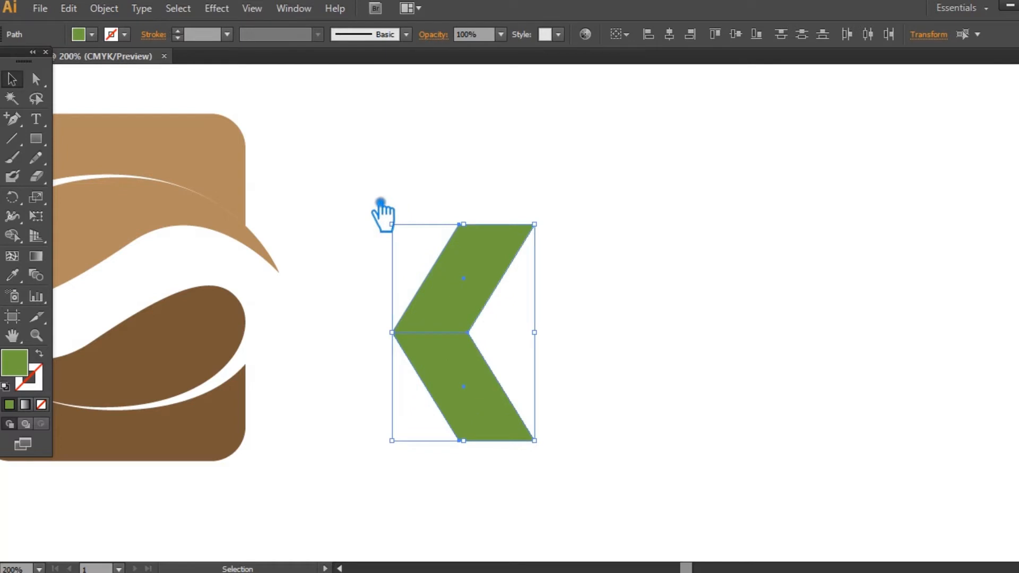
{"action": "left_click", "coordinate": [615, 309]}
{"action": "left_click_drag", "start_coordinate": [603, 477], "coordinate": [350, 178]}
{"action": "key", "text": "ctrl+g"}
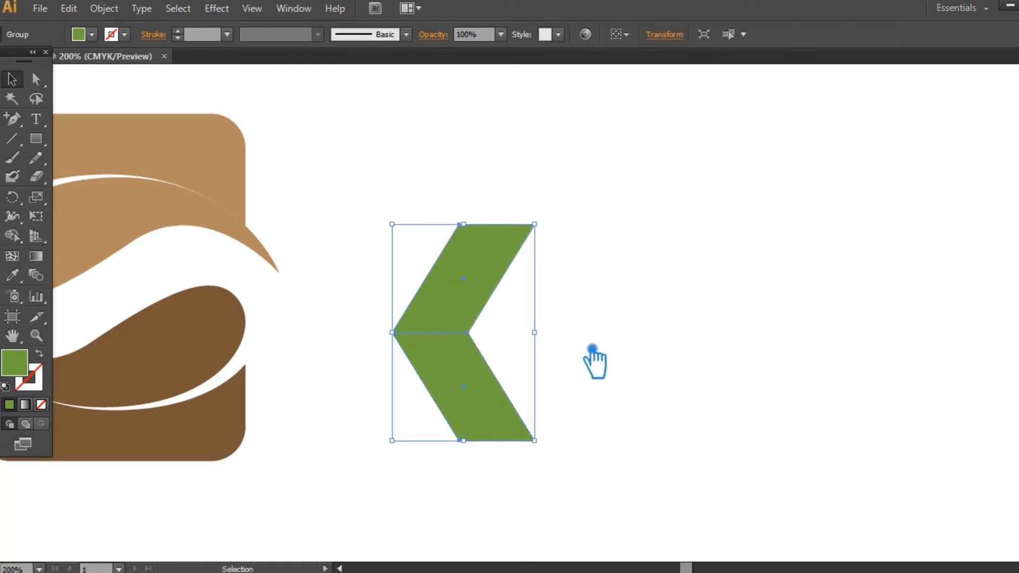
Step: Create a reflected copy of the chevron group and place it to the lower right, its inner corners aligned with the original's right edge
{"action": "right_click", "coordinate": [457, 292]}
{"action": "mouse_move", "coordinate": [534, 413]}
{"action": "left_click", "coordinate": [699, 469]}
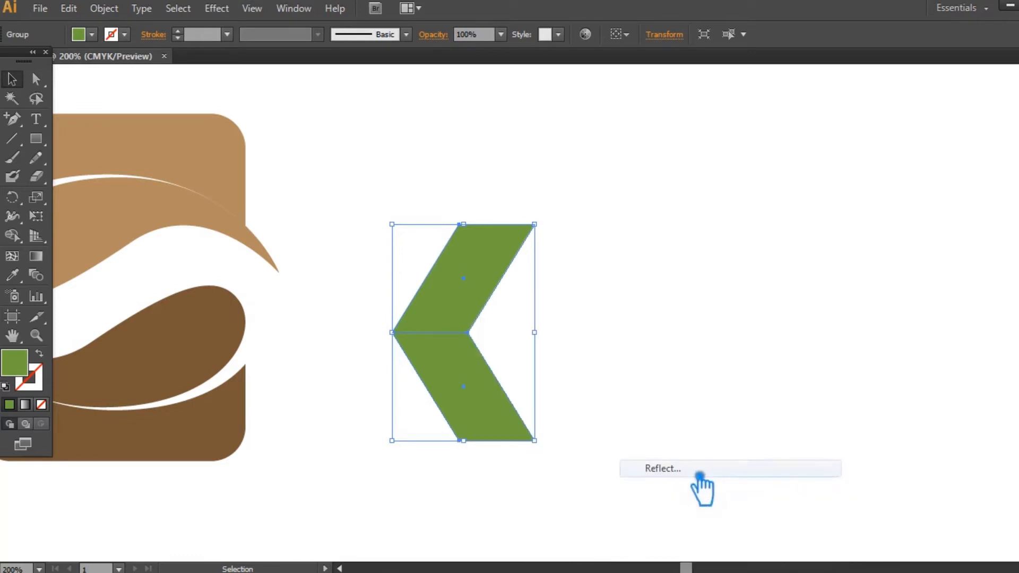
{"action": "left_click", "coordinate": [699, 339]}
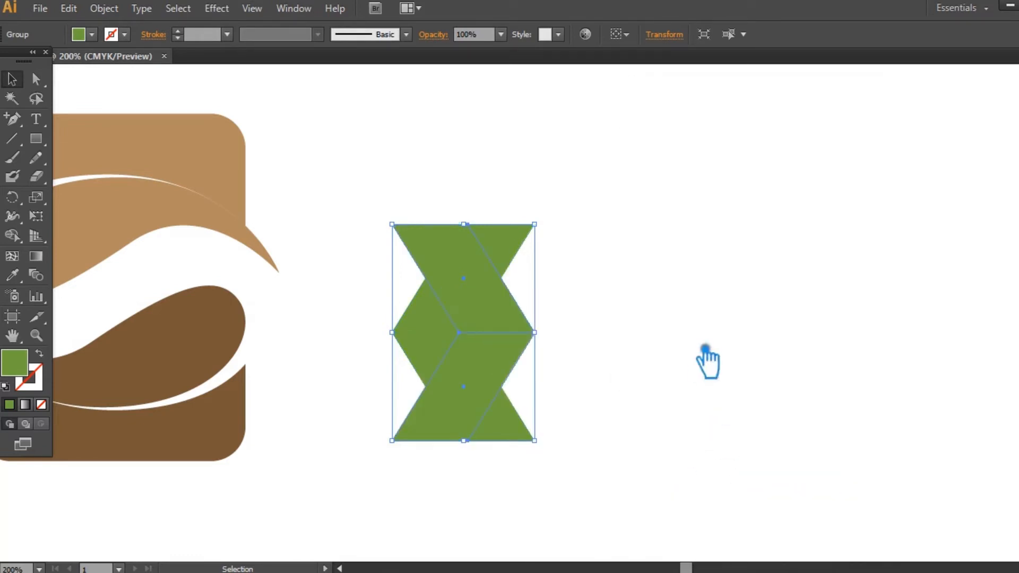
{"action": "left_click", "coordinate": [707, 356]}
{"action": "left_click_drag", "start_coordinate": [510, 341], "coordinate": [654, 352]}
{"action": "left_click_drag", "start_coordinate": [734, 466], "coordinate": [693, 335]}
{"action": "left_click_drag", "start_coordinate": [627, 183], "coordinate": [626, 280]}
{"action": "left_click", "coordinate": [738, 253]}
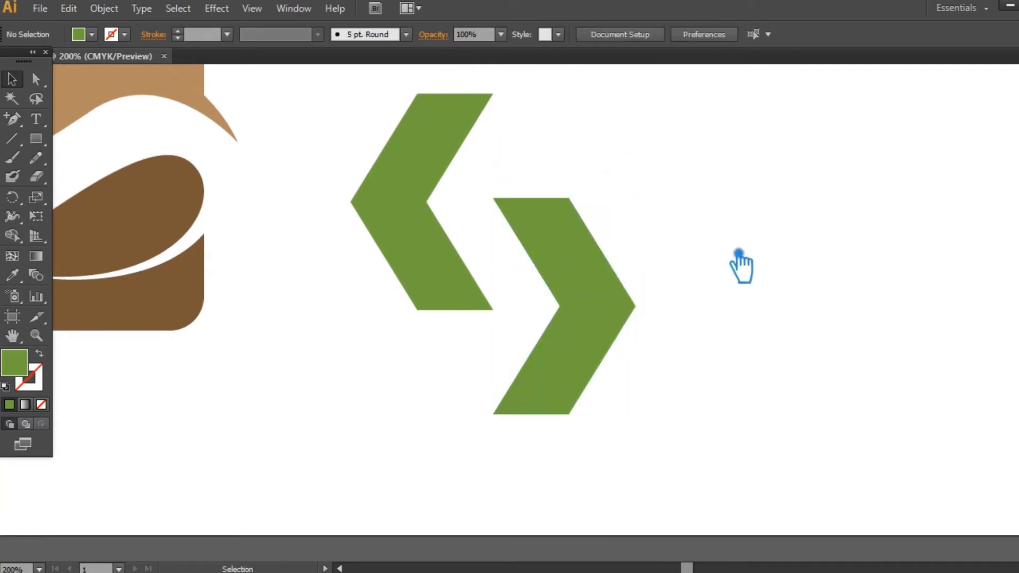
Step: Group the left-pointing and right-pointing chevrons together
{"action": "scroll", "coordinate": [711, 377], "scroll_direction": "up", "scroll_amount": 2}
{"action": "left_click_drag", "start_coordinate": [633, 425], "coordinate": [319, 161]}
{"action": "key", "text": "ctrl+g"}
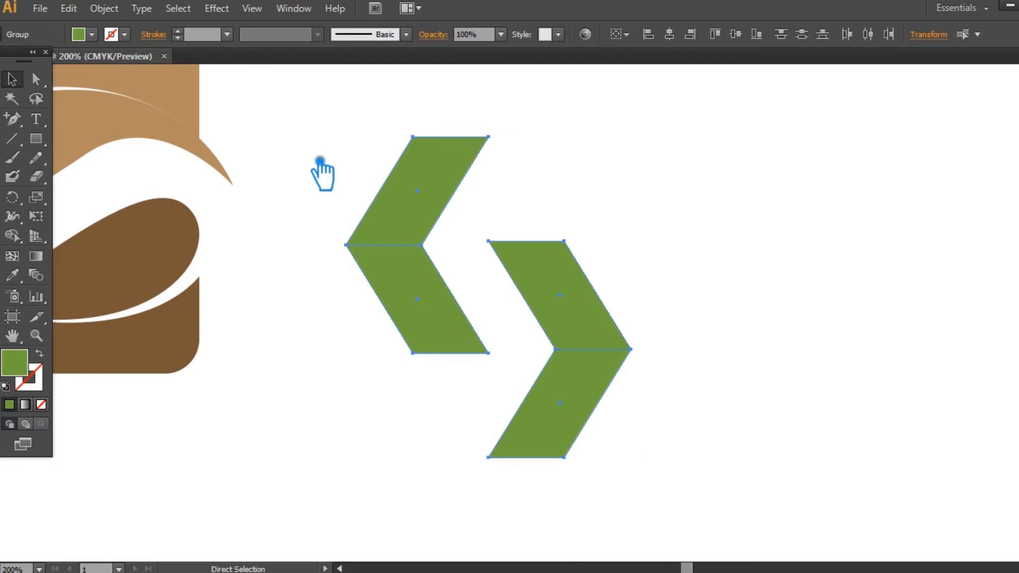
{"action": "left_click", "coordinate": [827, 232]}
{"action": "left_click_drag", "start_coordinate": [801, 216], "coordinate": [775, 325]}
{"action": "left_click_drag", "start_coordinate": [553, 401], "coordinate": [535, 298]}
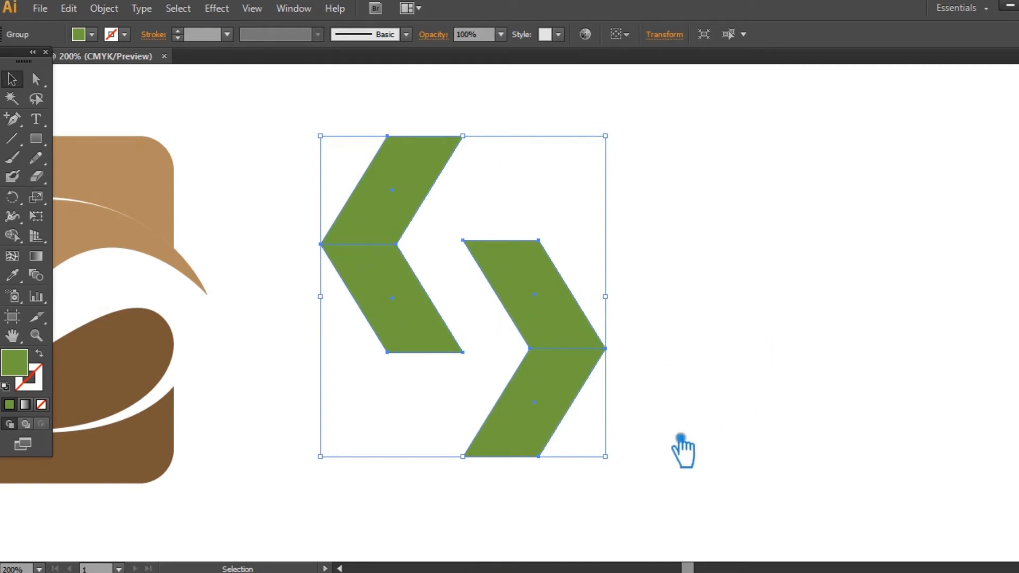
{"action": "left_click_drag", "start_coordinate": [619, 463], "coordinate": [662, 490]}
{"action": "left_click", "coordinate": [780, 413]}
{"action": "key", "text": "ctrl+minus"}
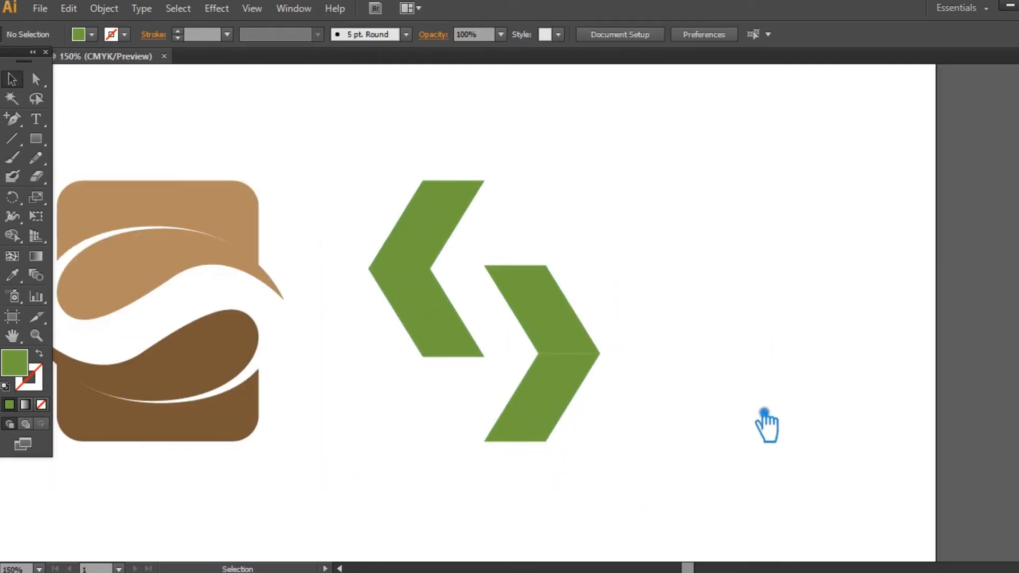
Step: Move the chevron pair closer to the brown swoosh logo and ungroup it into two separate chevrons
{"action": "left_click_drag", "start_coordinate": [582, 383], "coordinate": [525, 353]}
{"action": "right_click", "coordinate": [507, 343]}
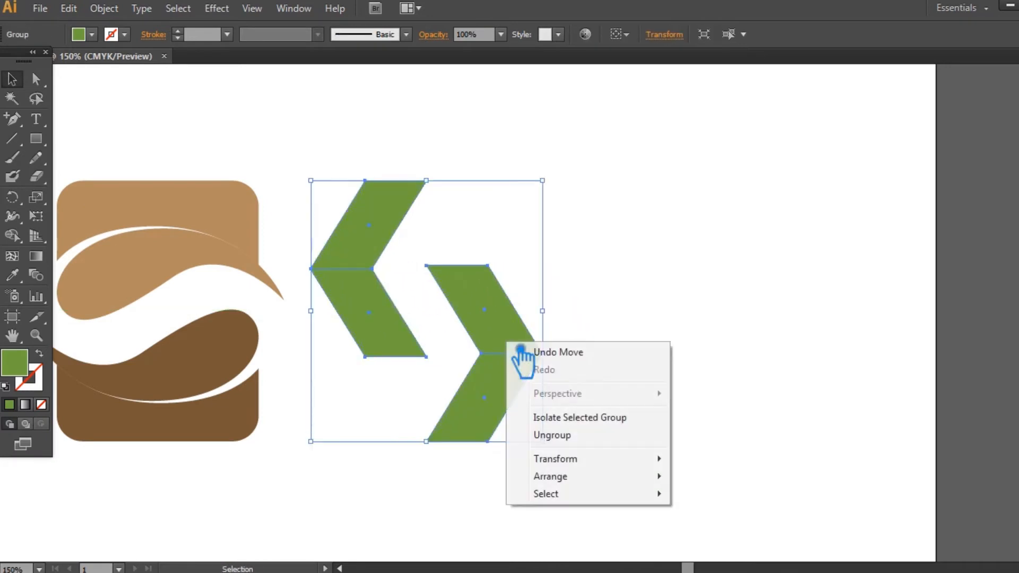
{"action": "left_click", "coordinate": [574, 446]}
{"action": "left_click", "coordinate": [374, 332]}
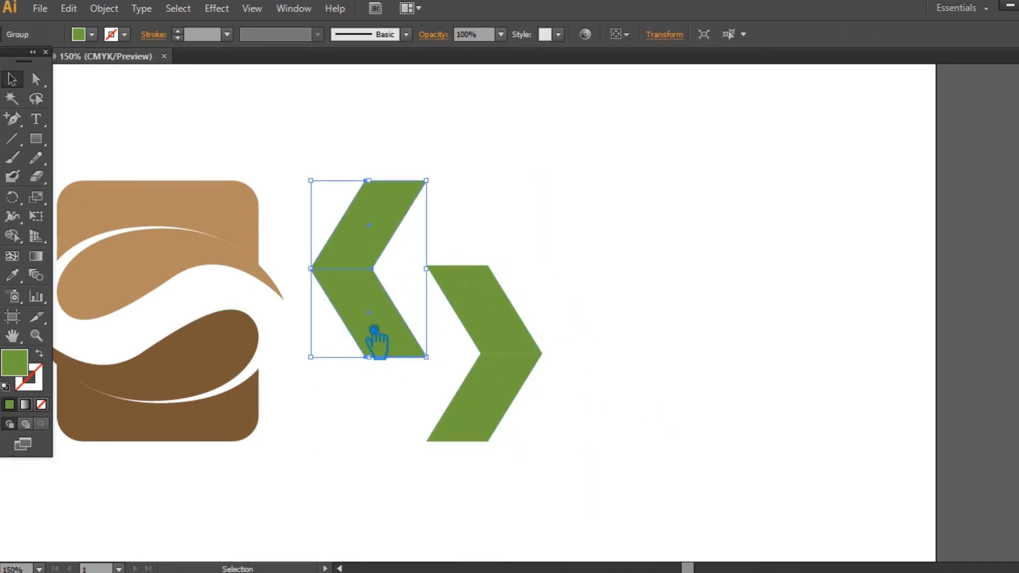
{"action": "left_click", "coordinate": [351, 424]}
Step: Fill the lower bar of the left-pointing chevron with dark green 567717
{"action": "key", "text": "a"}
{"action": "left_click", "coordinate": [367, 324]}
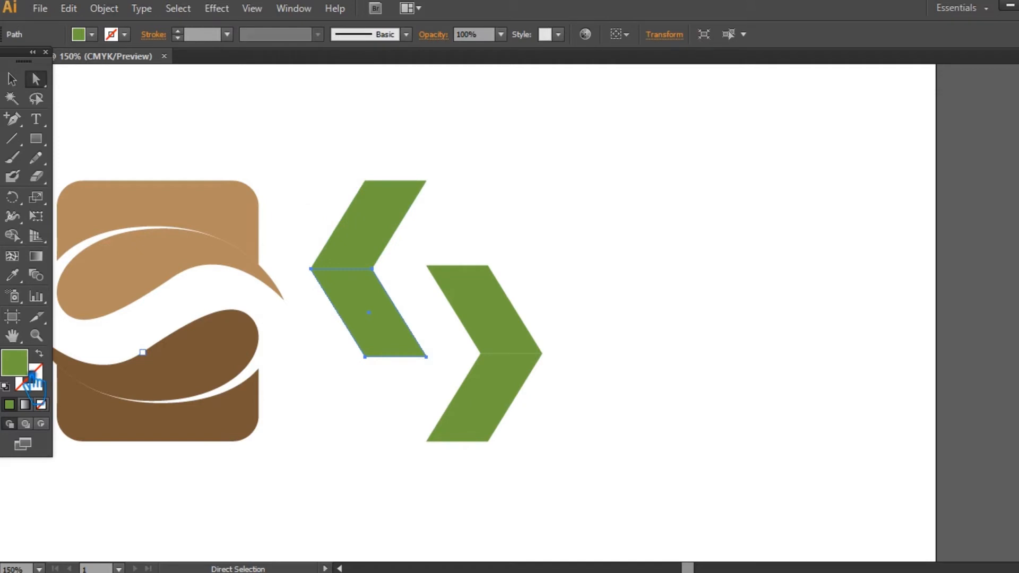
{"action": "double_click", "coordinate": [23, 374]}
{"action": "left_click", "coordinate": [716, 209]}
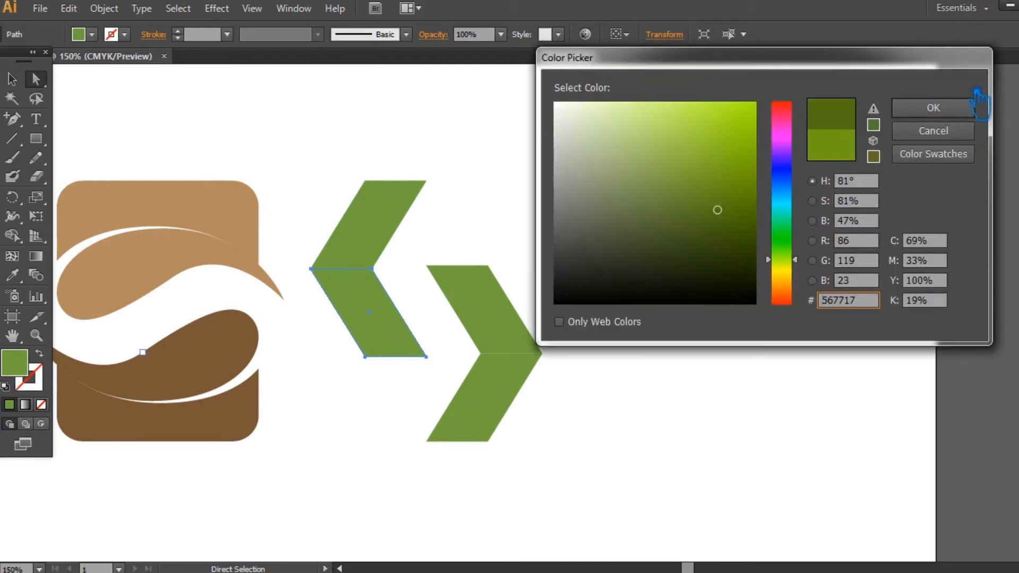
{"action": "left_click", "coordinate": [955, 105]}
Step: Set the fill of the left-pointing chevron's lower bar to the medium dark green 678C17
{"action": "double_click", "coordinate": [23, 374]}
{"action": "left_click", "coordinate": [724, 195]}
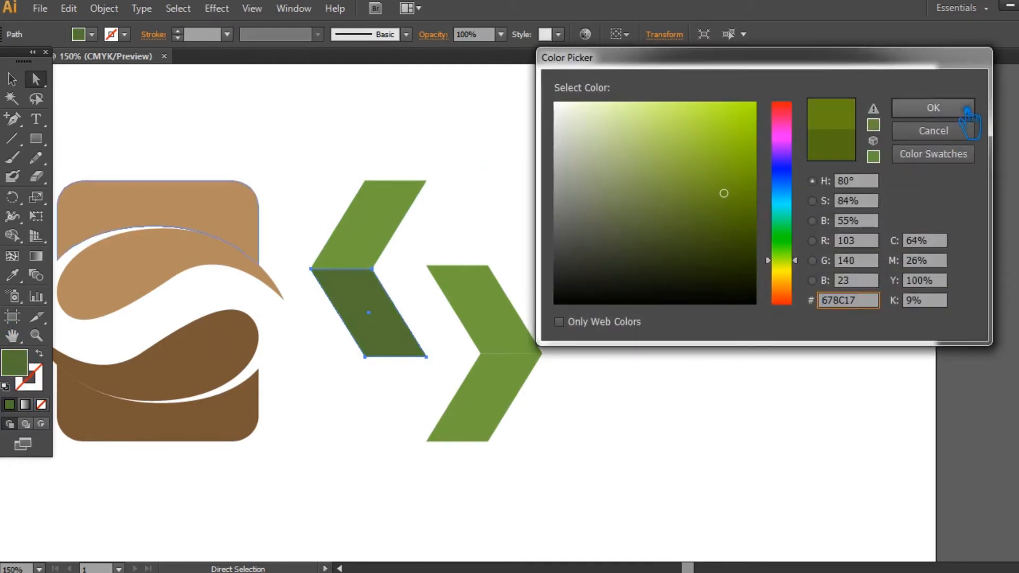
{"action": "left_click", "coordinate": [916, 107]}
{"action": "left_click", "coordinate": [12, 78]}
{"action": "left_click", "coordinate": [648, 213]}
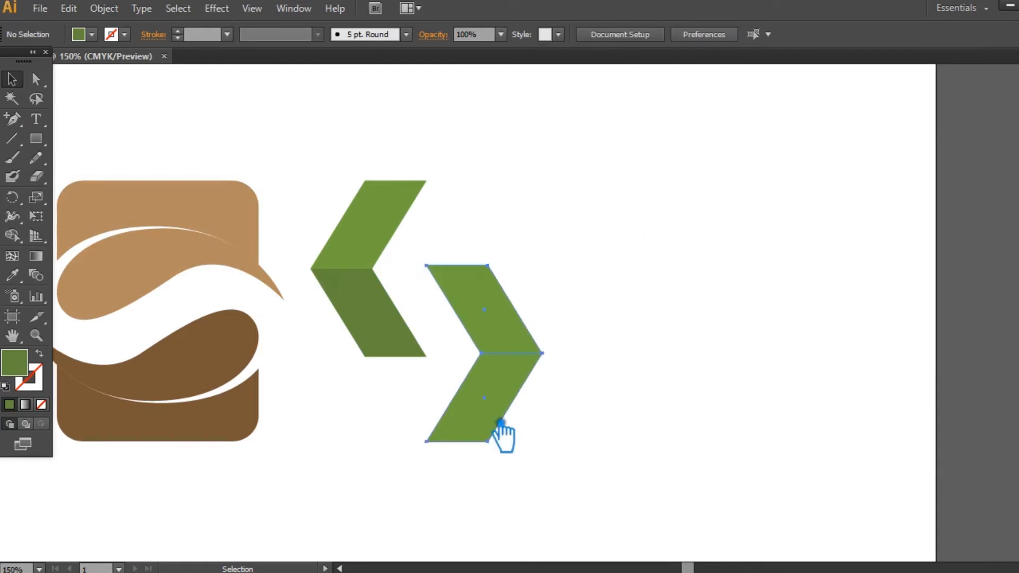
Step: Apply the dark green sampled from the left chevron's lower bar to the right chevron's upper bar
{"action": "left_click", "coordinate": [514, 399]}
{"action": "left_click", "coordinate": [539, 309]}
{"action": "key", "text": "a"}
{"action": "left_click", "coordinate": [476, 307]}
{"action": "key", "text": "i"}
{"action": "left_click", "coordinate": [389, 330]}
{"action": "left_click", "coordinate": [727, 257]}
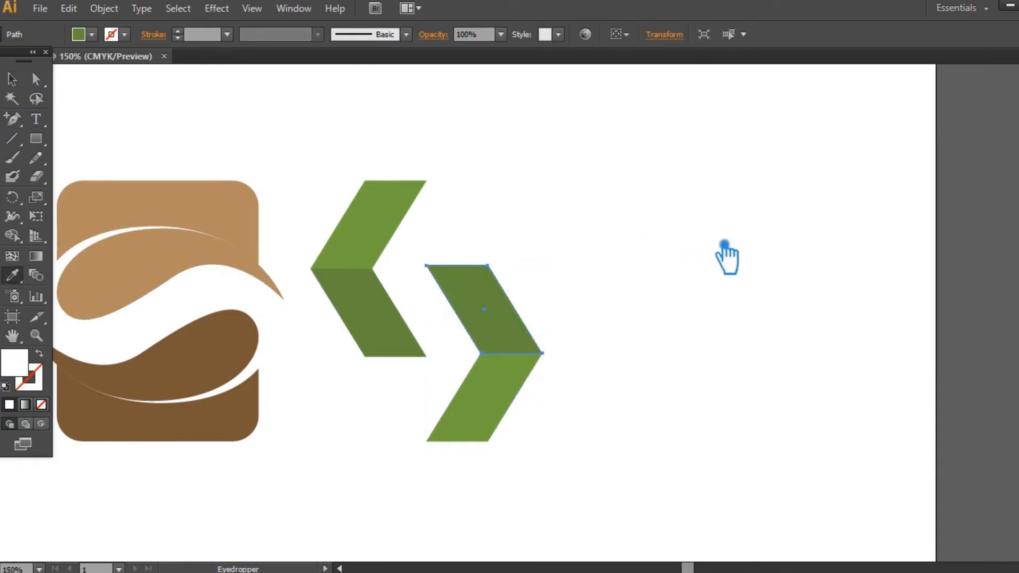
{"action": "left_click", "coordinate": [393, 351]}
{"action": "left_click", "coordinate": [20, 82]}
{"action": "left_click", "coordinate": [724, 211]}
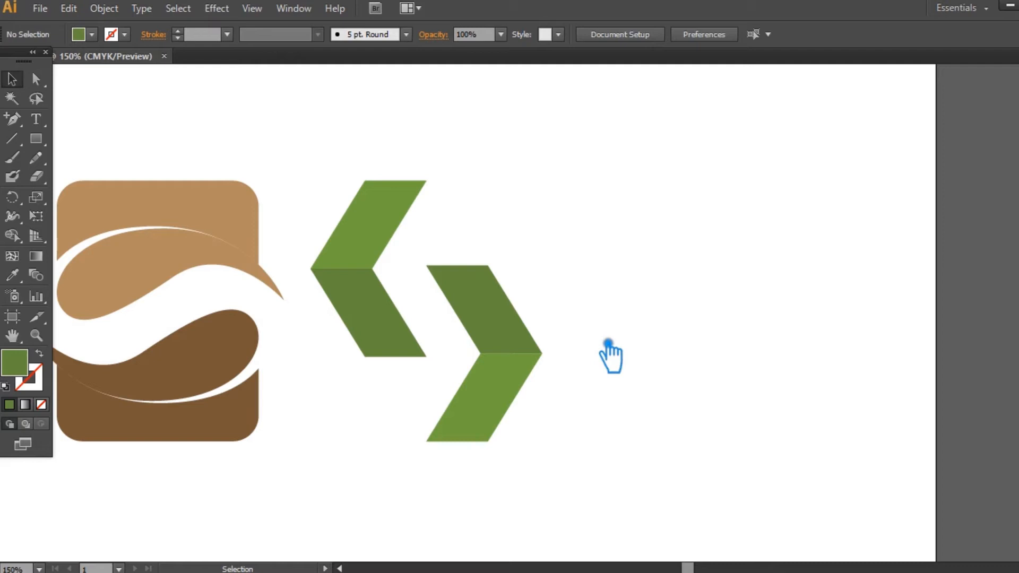
Step: Try swapping the right chevron's colours, with light green on its upper bar and dark green on its lower bar
{"action": "left_click", "coordinate": [507, 368]}
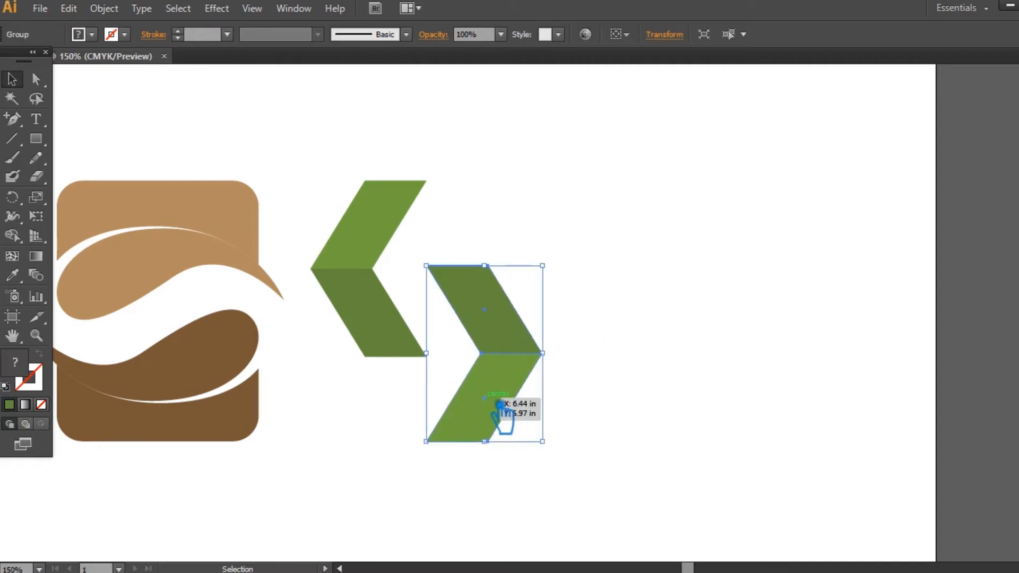
{"action": "key", "text": "i"}
{"action": "left_click", "coordinate": [345, 217]}
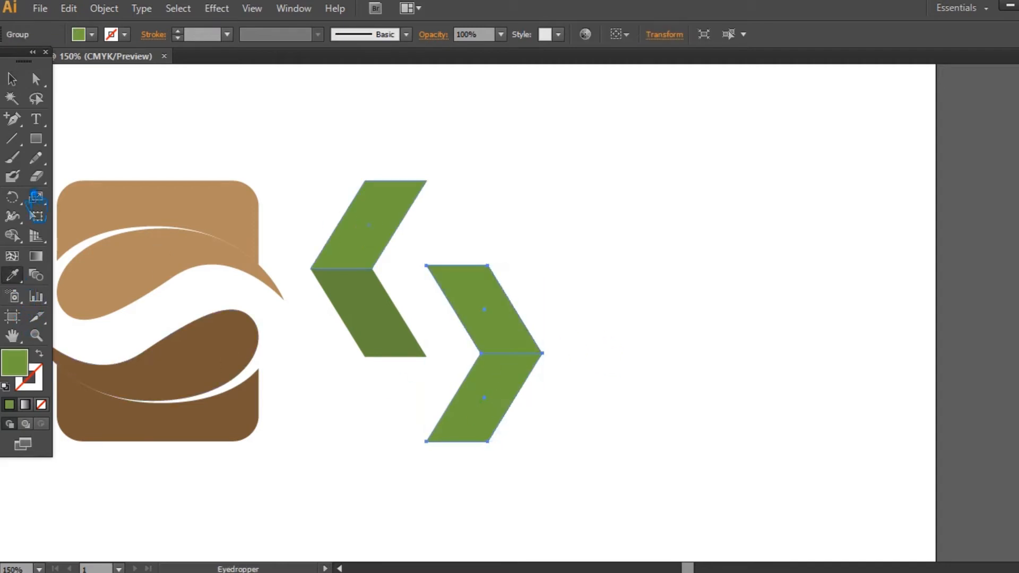
{"action": "left_click", "coordinate": [37, 80]}
{"action": "left_click", "coordinate": [630, 415]}
{"action": "left_click", "coordinate": [510, 393]}
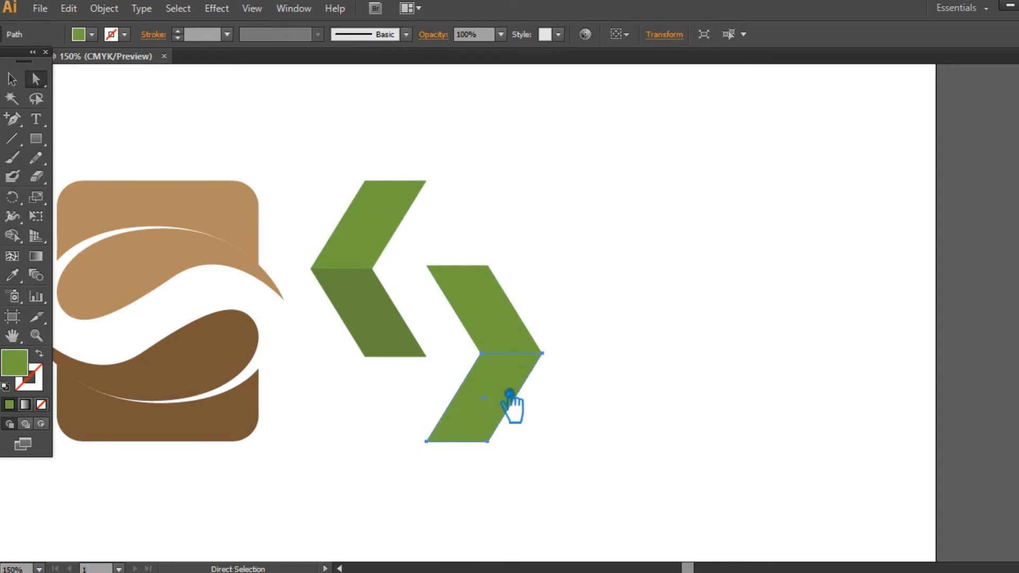
{"action": "key", "text": "i"}
{"action": "left_click", "coordinate": [372, 314]}
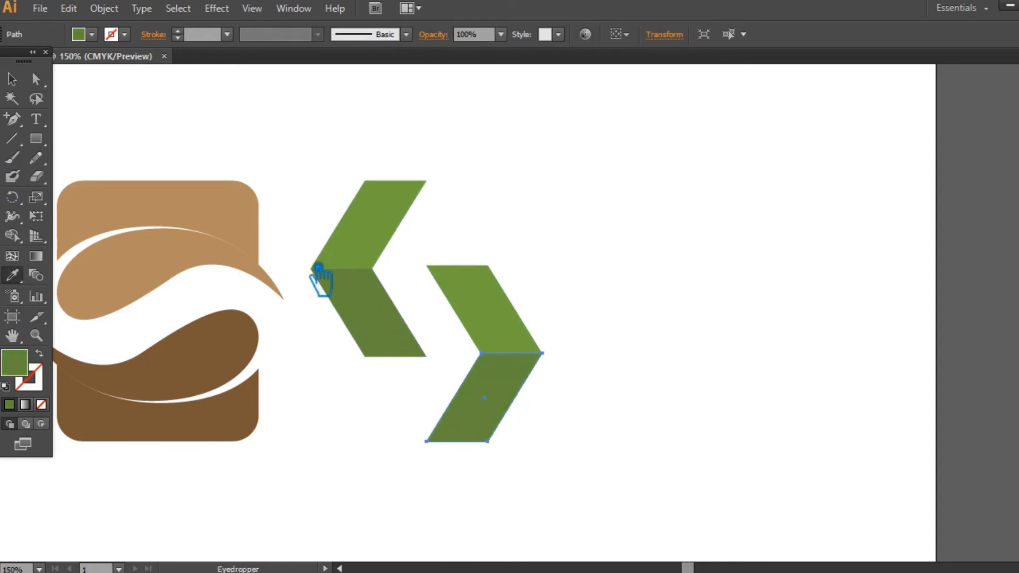
Step: Undo the colour swap on the right chevron
{"action": "key", "text": "ctrl+z"}
{"action": "key", "text": "ctrl+z"}
{"action": "left_click", "coordinate": [487, 200]}
{"action": "left_click_drag", "start_coordinate": [596, 476], "coordinate": [428, 256]}
{"action": "left_click", "coordinate": [655, 297]}
{"action": "key", "text": "ctrl+z"}
{"action": "left_click_drag", "start_coordinate": [605, 476], "coordinate": [343, 192]}
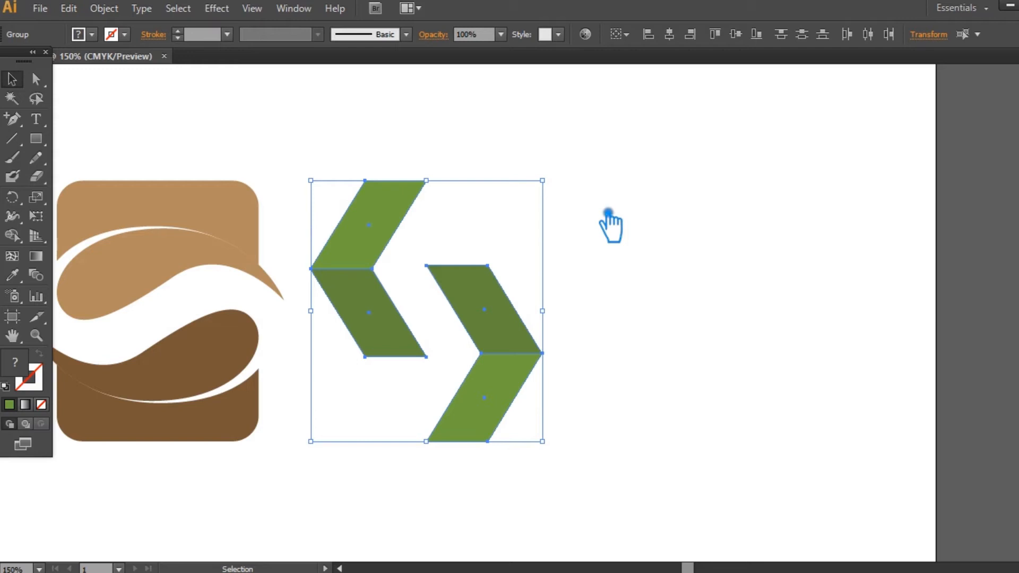
{"action": "left_click", "coordinate": [658, 289]}
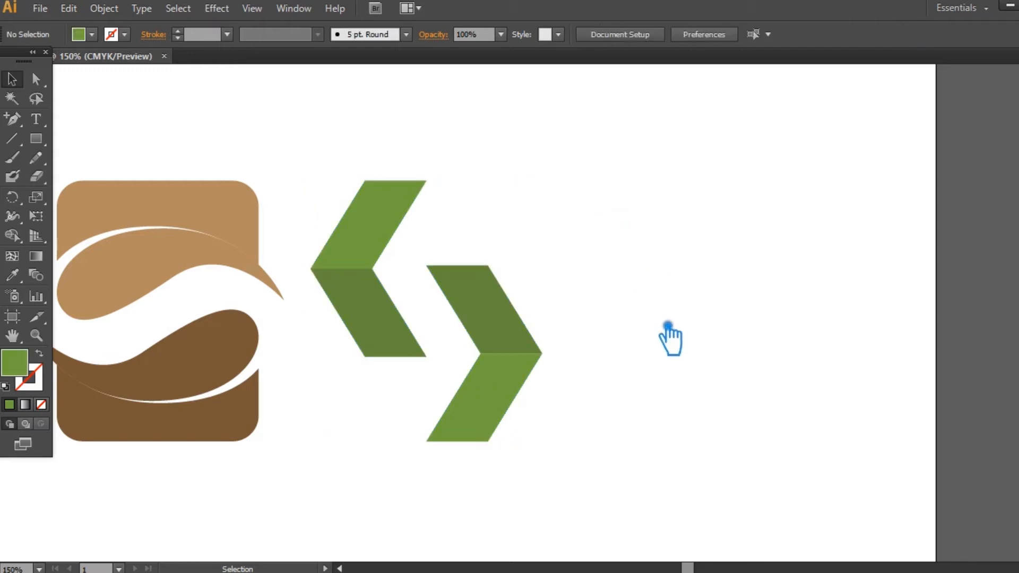
Step: Group the two coloured chevrons and place a duplicate of the group to the right of the original
{"action": "left_click", "coordinate": [522, 332]}
{"action": "left_click", "coordinate": [388, 318], "text": "shift"}
{"action": "key", "text": "ctrl+g"}
{"action": "left_click_drag", "start_coordinate": [486, 328], "coordinate": [730, 337]}
{"action": "left_click", "coordinate": [542, 501]}
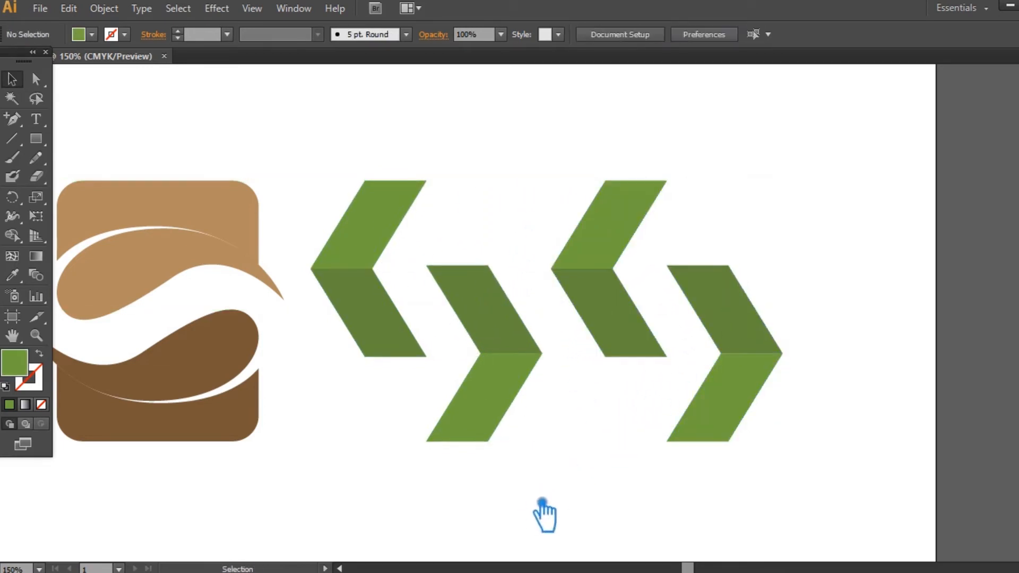
Step: Draw a straight line along the right edge of the copy's upper-left bar, extending past both ends and across the bar below
{"action": "left_click", "coordinate": [11, 138]}
{"action": "left_click_drag", "start_coordinate": [666, 181], "coordinate": [722, 332]}
{"action": "left_click", "coordinate": [12, 79]}
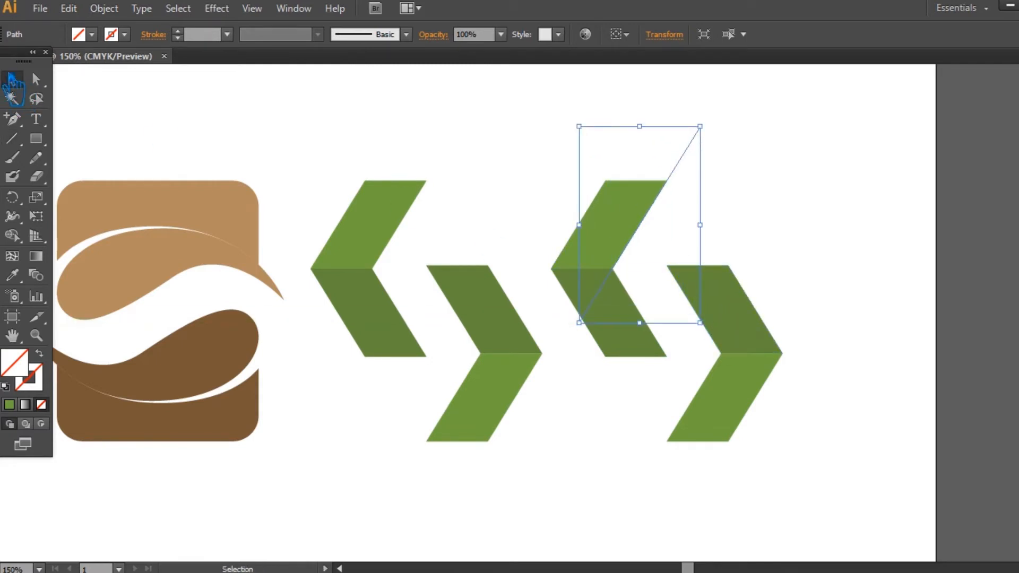
Step: Divide the copied chevrons along the diagonal line with Pathfinder Divide and ungroup the resulting pieces
{"action": "left_click_drag", "start_coordinate": [673, 409], "coordinate": [583, 204]}
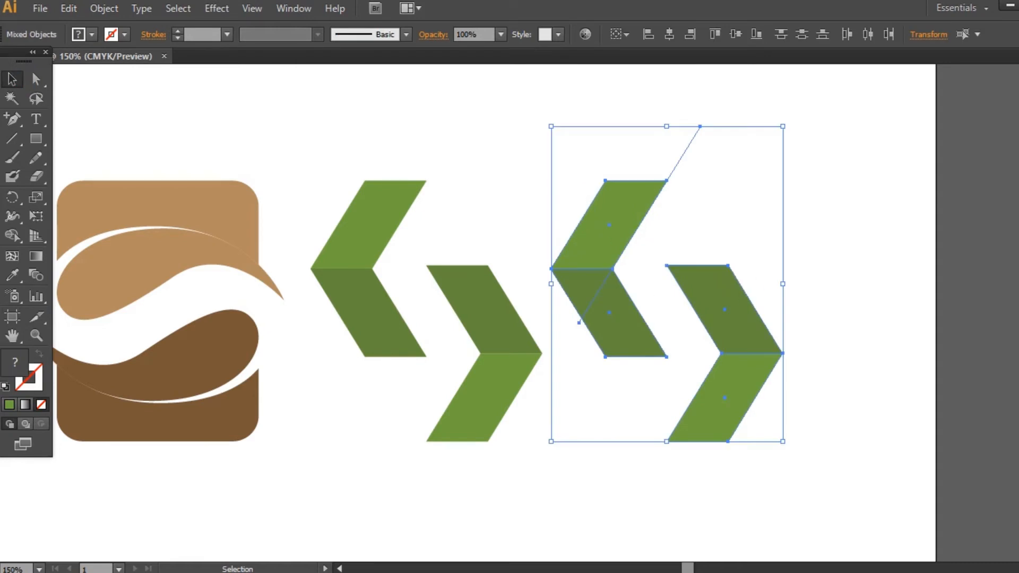
{"action": "key", "text": "ctrl+shift+F9"}
{"action": "left_click", "coordinate": [884, 459]}
{"action": "key", "text": "ctrl+shift+F9"}
{"action": "left_click", "coordinate": [872, 262]}
{"action": "right_click", "coordinate": [596, 234]}
{"action": "left_click", "coordinate": [645, 326]}
{"action": "left_click", "coordinate": [533, 195]}
Step: Unite the copy's upper-left bar with the dark triangular piece cut off directly below it
{"action": "left_click", "coordinate": [609, 305]}
{"action": "left_click", "coordinate": [618, 238], "text": "shift"}
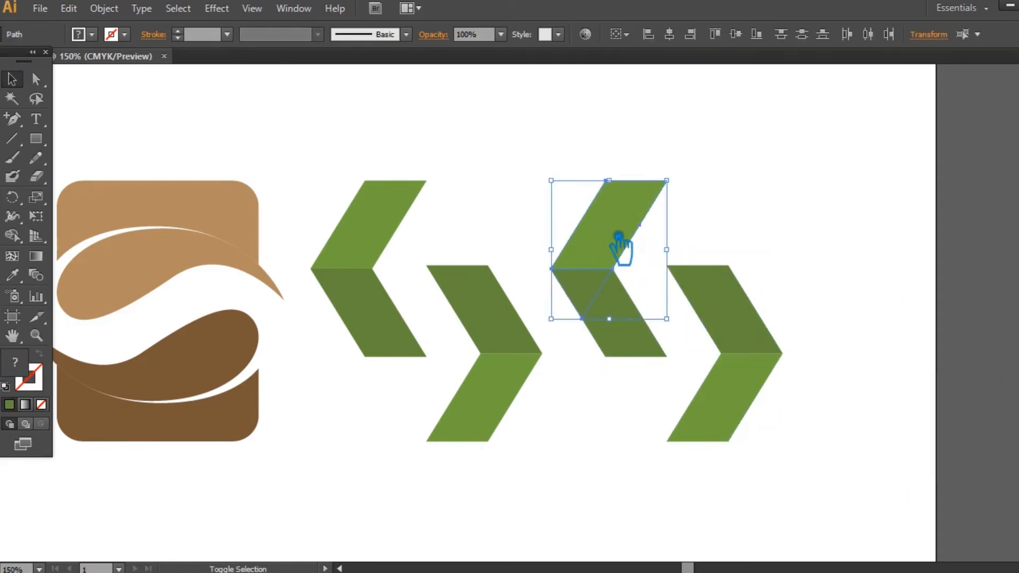
{"action": "key", "text": "ctrl+shift+F9"}
{"action": "left_click", "coordinate": [882, 420]}
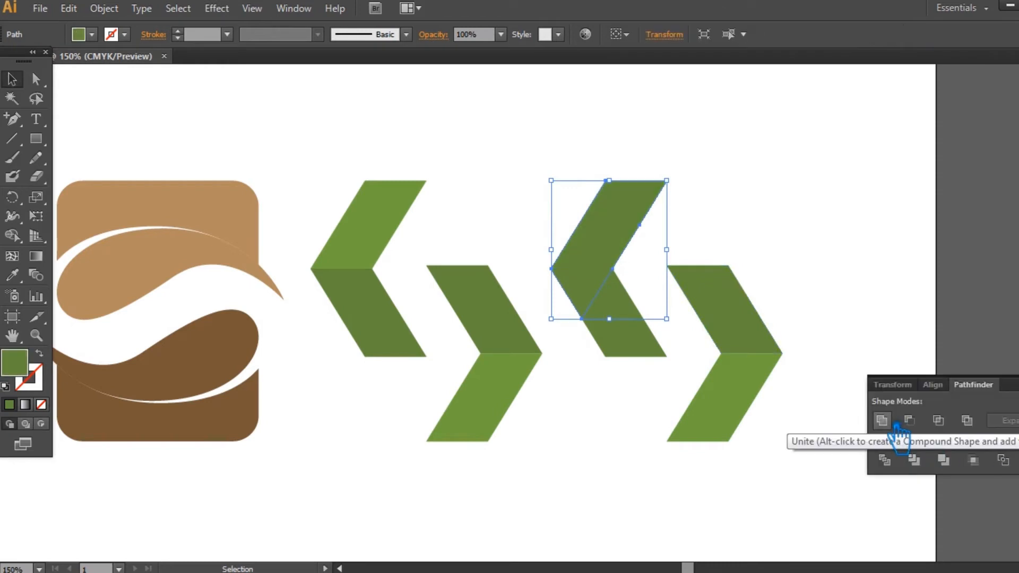
Step: Fill the united piece with the light green sampled from the original left chevron's upper bar
{"action": "left_click", "coordinate": [12, 275]}
{"action": "left_click", "coordinate": [359, 234]}
{"action": "left_click", "coordinate": [12, 79]}
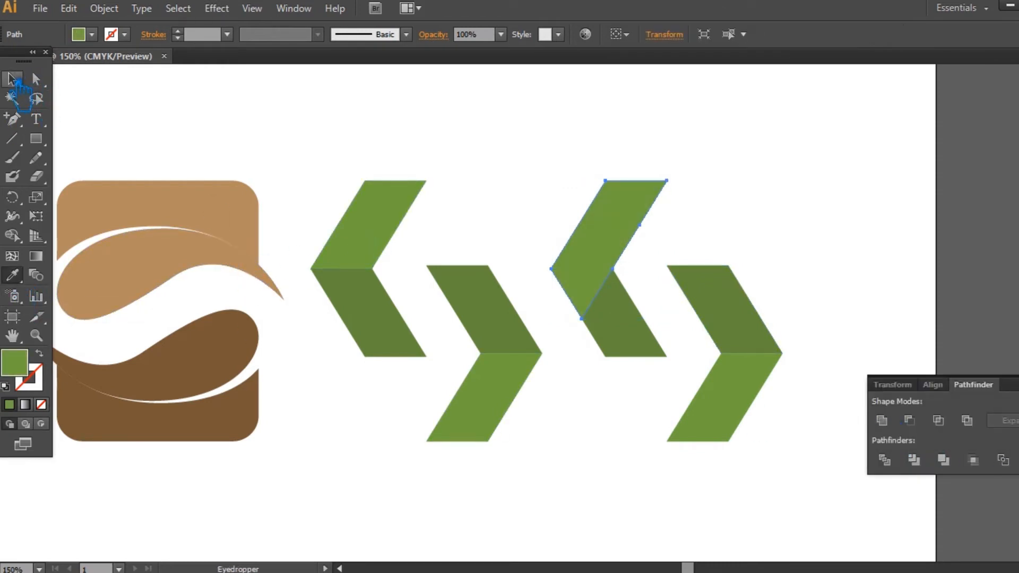
Step: Delete the right-pointing chevron of the copied pair and close the Pathfinder options
{"action": "left_click", "coordinate": [809, 222]}
{"action": "left_click", "coordinate": [723, 286]}
{"action": "key", "text": "Delete"}
{"action": "left_click", "coordinate": [1016, 378]}
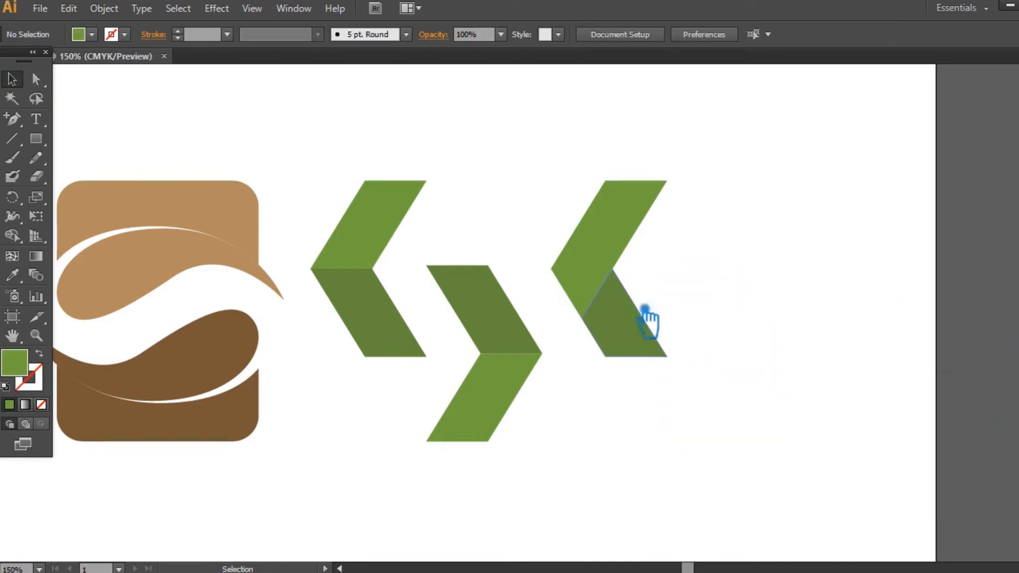
Step: Fill the upper piece of the copied left-pointing chevron with dark teal blue
{"action": "left_click_drag", "start_coordinate": [685, 366], "coordinate": [569, 173]}
{"action": "left_click", "coordinate": [649, 224]}
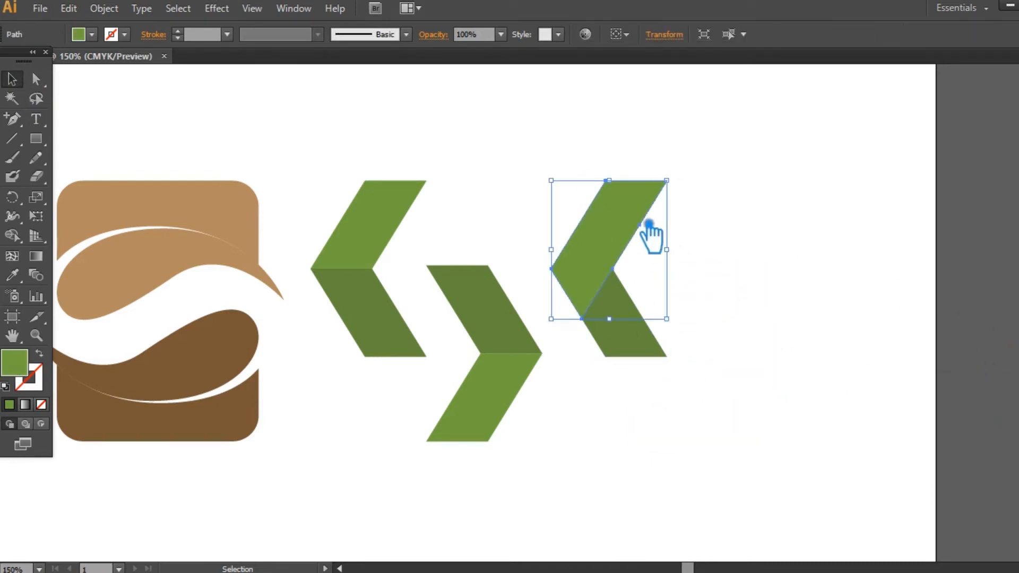
{"action": "double_click", "coordinate": [24, 369]}
{"action": "left_click", "coordinate": [783, 203]}
{"action": "left_click", "coordinate": [709, 176]}
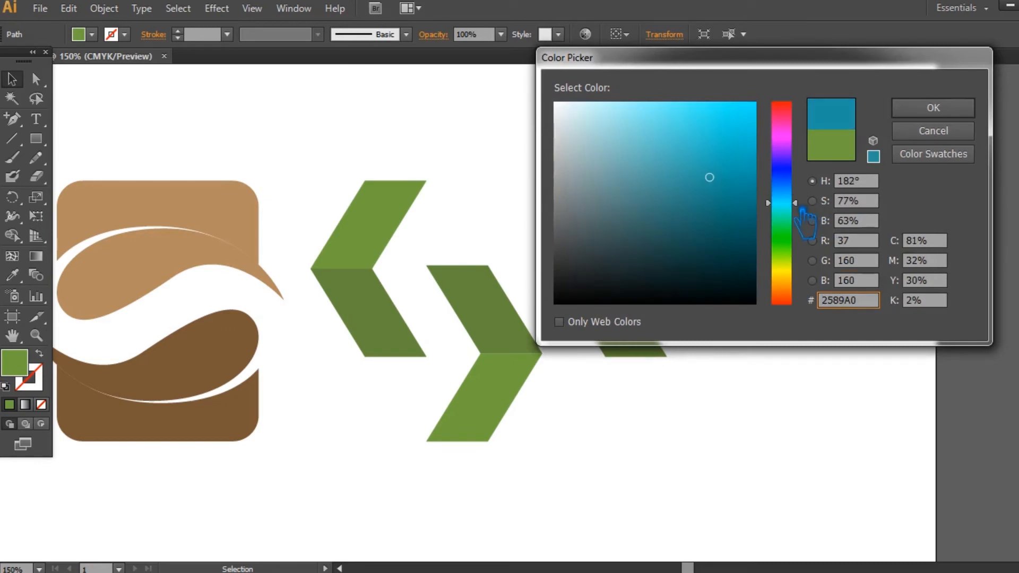
{"action": "mouse_move", "coordinate": [715, 173]}
{"action": "left_mouse_down"}
{"action": "mouse_move", "coordinate": [717, 157]}
{"action": "mouse_move", "coordinate": [717, 168]}
{"action": "left_mouse_up"}
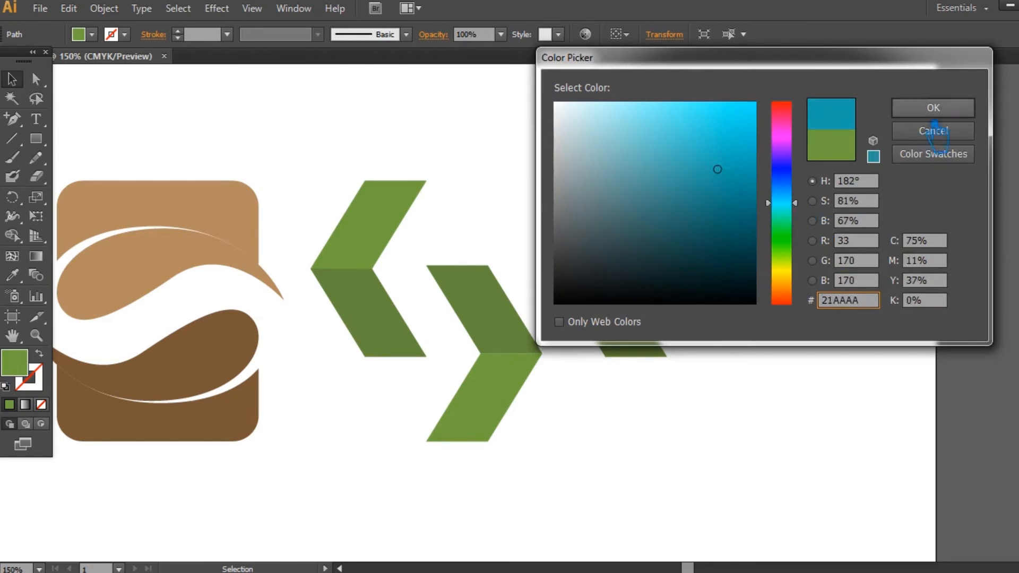
{"action": "left_click", "coordinate": [927, 108]}
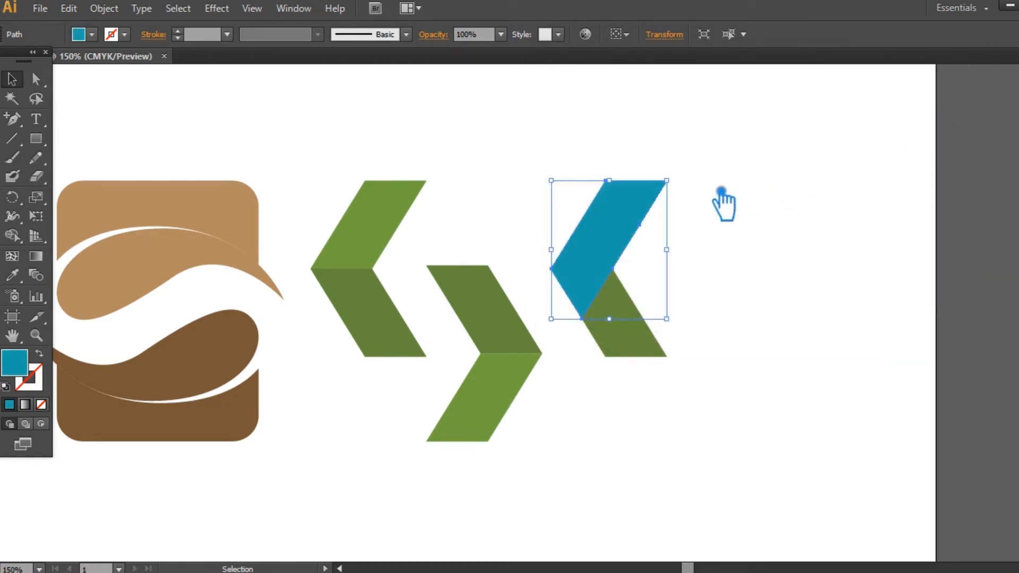
{"action": "double_click", "coordinate": [19, 369]}
{"action": "left_click", "coordinate": [730, 192]}
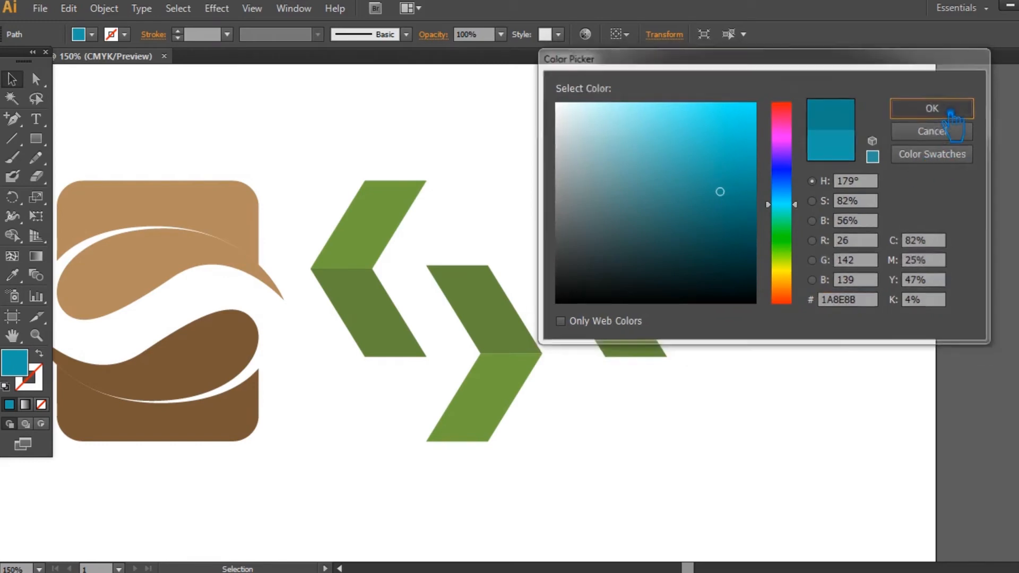
{"action": "left_click", "coordinate": [933, 107]}
Step: Fill the chevron's lower piece with a lighter, brighter shade of the teal sampled from the upper piece
{"action": "left_click", "coordinate": [650, 348]}
{"action": "left_click", "coordinate": [12, 275]}
{"action": "left_click", "coordinate": [623, 228]}
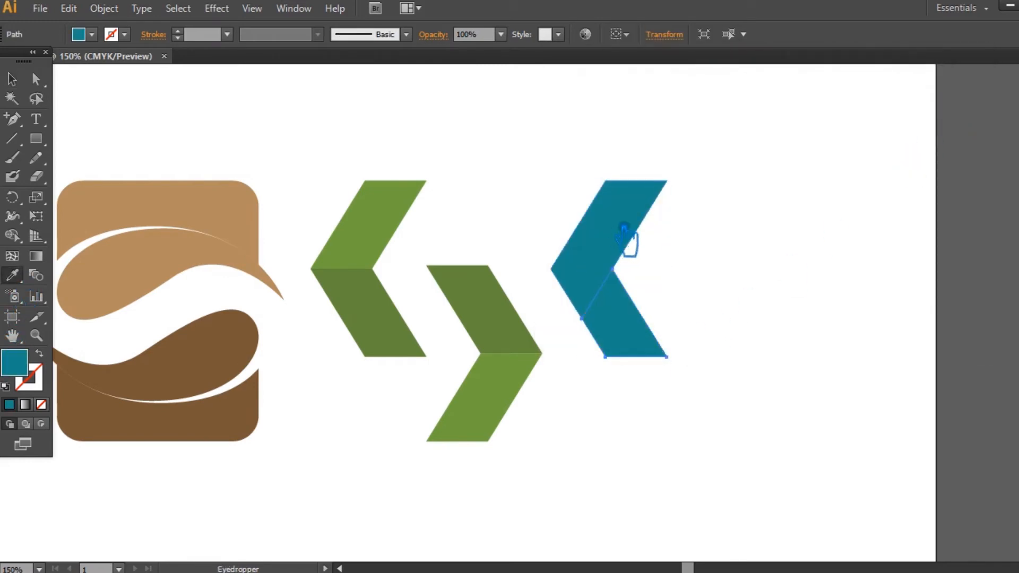
{"action": "double_click", "coordinate": [34, 376]}
{"action": "left_click", "coordinate": [711, 159]}
{"action": "left_click", "coordinate": [931, 107]}
Step: Group the two blue pieces of the left-pointing chevron
{"action": "key", "text": "v"}
{"action": "left_click", "coordinate": [723, 366]}
{"action": "left_click_drag", "start_coordinate": [708, 419], "coordinate": [563, 185]}
{"action": "key", "text": "ctrl+g"}
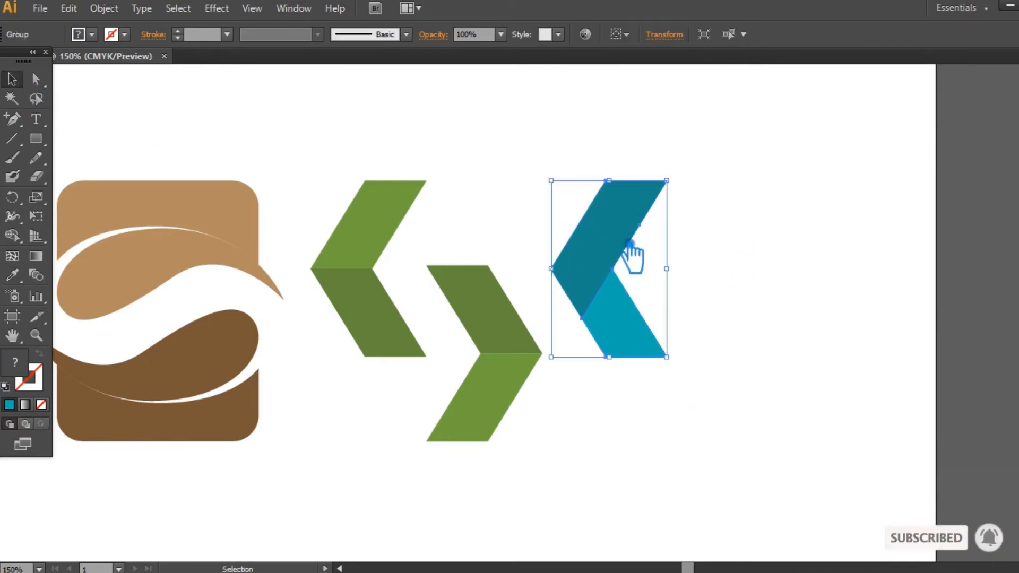
Step: Reflect a pasted copy of the blue chevron so it points right, and place it to the lower right of the original
{"action": "right_click", "coordinate": [632, 259]}
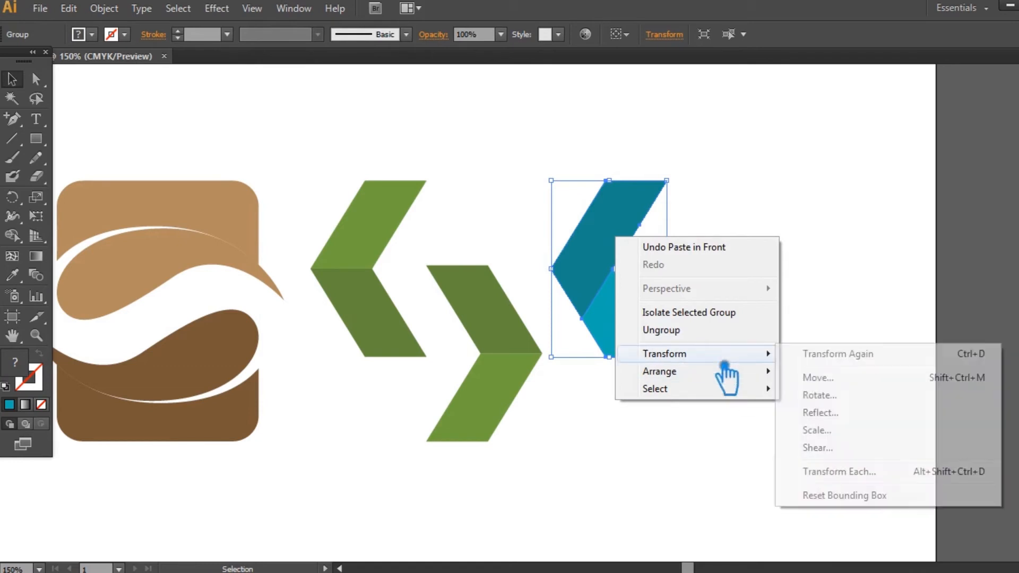
{"action": "mouse_move", "coordinate": [754, 354]}
{"action": "left_click", "coordinate": [865, 417]}
{"action": "left_click", "coordinate": [676, 337]}
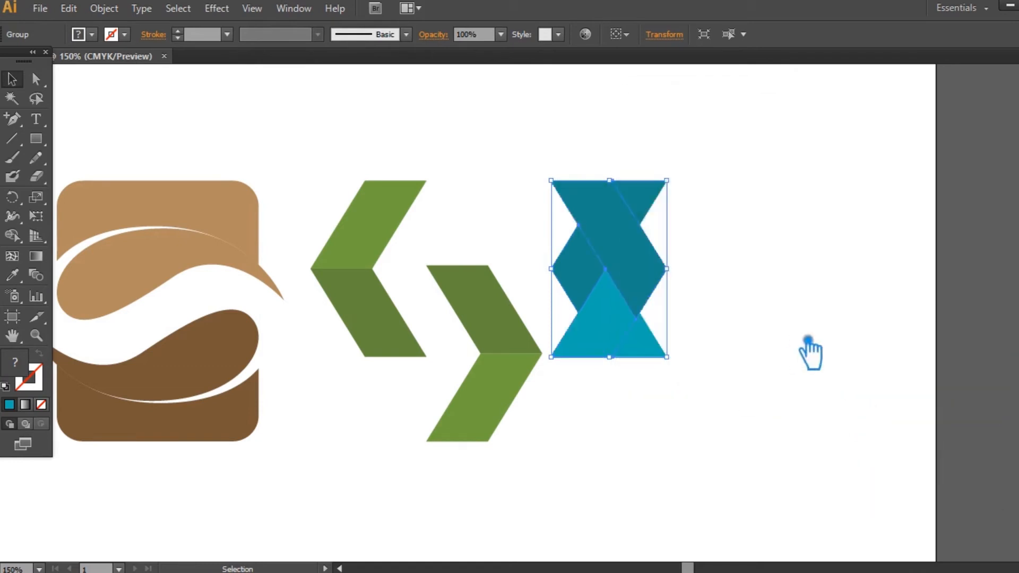
{"action": "left_click", "coordinate": [834, 324]}
{"action": "left_click_drag", "start_coordinate": [626, 286], "coordinate": [744, 338]}
{"action": "left_click", "coordinate": [762, 334]}
Step: Ungroup the green chevrons and align the bottom edges of the right-pointing green and blue chevrons
{"action": "left_click", "coordinate": [806, 226]}
{"action": "left_click_drag", "start_coordinate": [834, 444], "coordinate": [347, 154]}
{"action": "left_click", "coordinate": [845, 220]}
{"action": "left_click", "coordinate": [430, 429]}
{"action": "left_click", "coordinate": [534, 382]}
{"action": "right_click", "coordinate": [520, 362]}
{"action": "left_click", "coordinate": [575, 454]}
{"action": "left_click", "coordinate": [495, 409]}
{"action": "left_click", "coordinate": [729, 406], "text": "shift"}
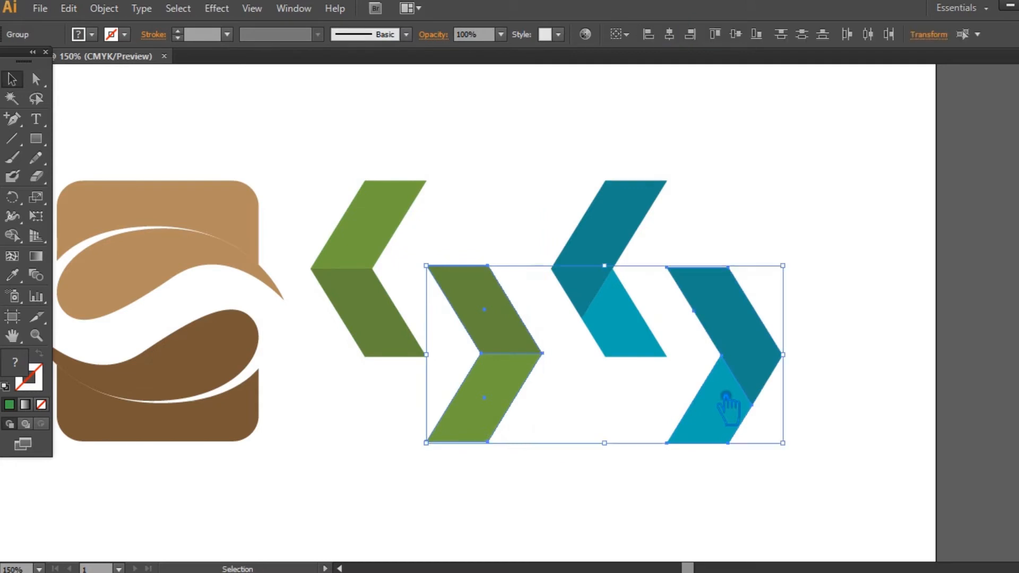
{"action": "left_click", "coordinate": [763, 38]}
{"action": "left_click", "coordinate": [836, 206]}
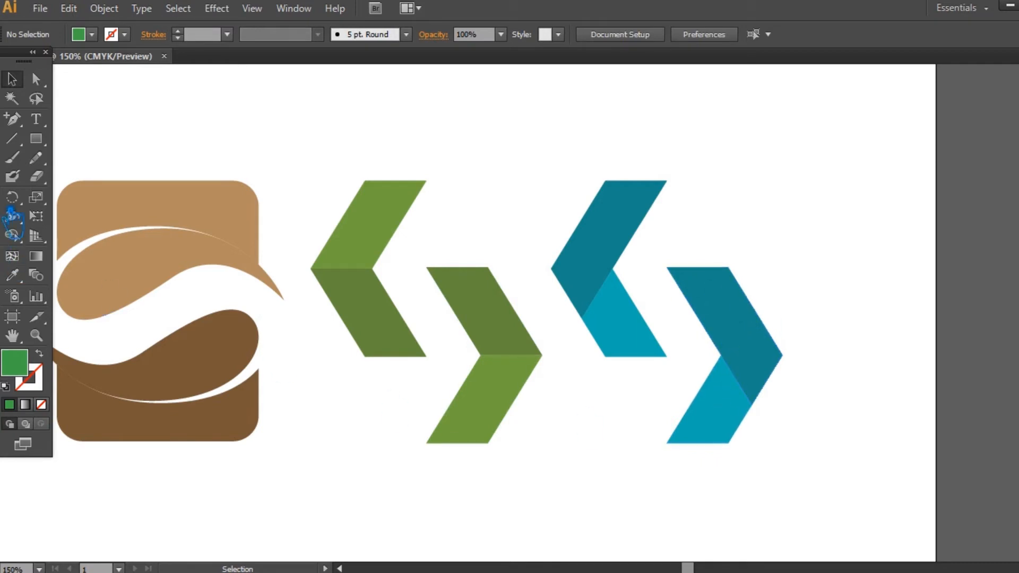
Step: Draw a diagonal line along the inner edge of the right-pointing blue chevron's lower bar, extending past both ends of the bar
{"action": "left_click", "coordinate": [11, 139]}
{"action": "left_click", "coordinate": [677, 443]}
{"action": "key", "text": "Escape"}
{"action": "mouse_move", "coordinate": [666, 443]}
{"action": "left_mouse_down"}
{"action": "mouse_move", "coordinate": [732, 358]}
{"action": "mouse_move", "coordinate": [721, 355]}
{"action": "left_mouse_up"}
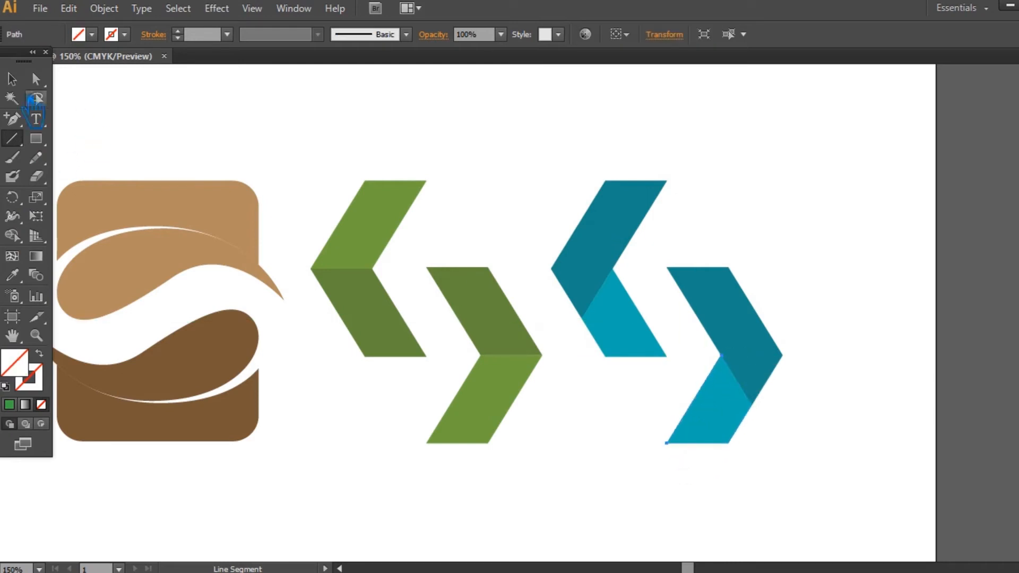
{"action": "left_click", "coordinate": [12, 79]}
{"action": "left_click_drag", "start_coordinate": [732, 450], "coordinate": [791, 518]}
Step: Divide the right-pointing blue chevron along the line with Pathfinder Divide and ungroup the pieces
{"action": "left_click_drag", "start_coordinate": [811, 440], "coordinate": [735, 313]}
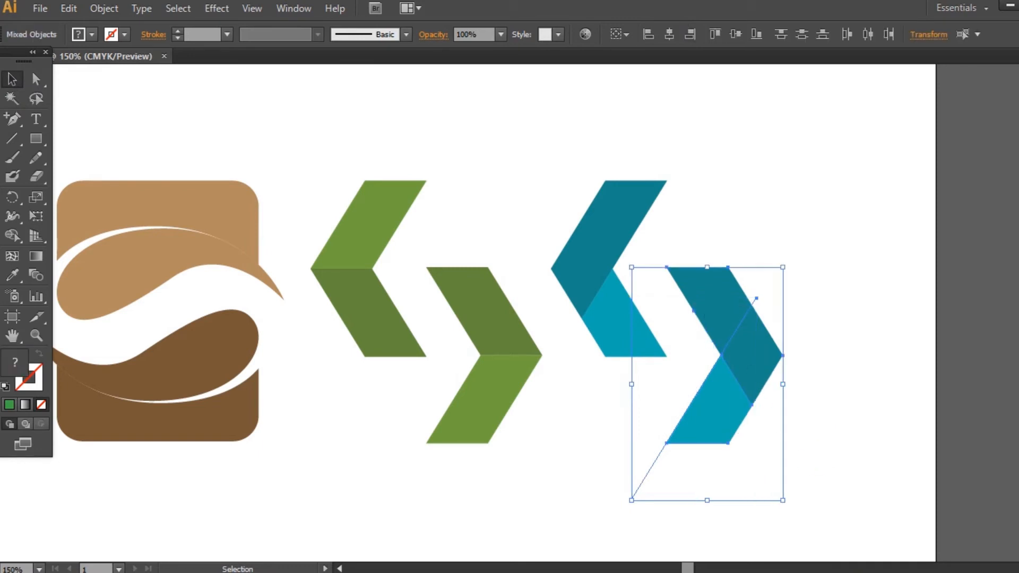
{"action": "key", "text": "ctrl+shift+F9"}
{"action": "left_click", "coordinate": [883, 460]}
{"action": "right_click", "coordinate": [743, 340]}
{"action": "left_click", "coordinate": [815, 425]}
Step: Fill the right-pointing chevron's lower and tip pieces with the dark teal sampled from the left chevron and unite them
{"action": "left_click", "coordinate": [731, 427]}
{"action": "left_click", "coordinate": [731, 428], "text": "shift"}
{"action": "left_click", "coordinate": [11, 274]}
{"action": "left_click", "coordinate": [596, 253]}
{"action": "left_click", "coordinate": [12, 79]}
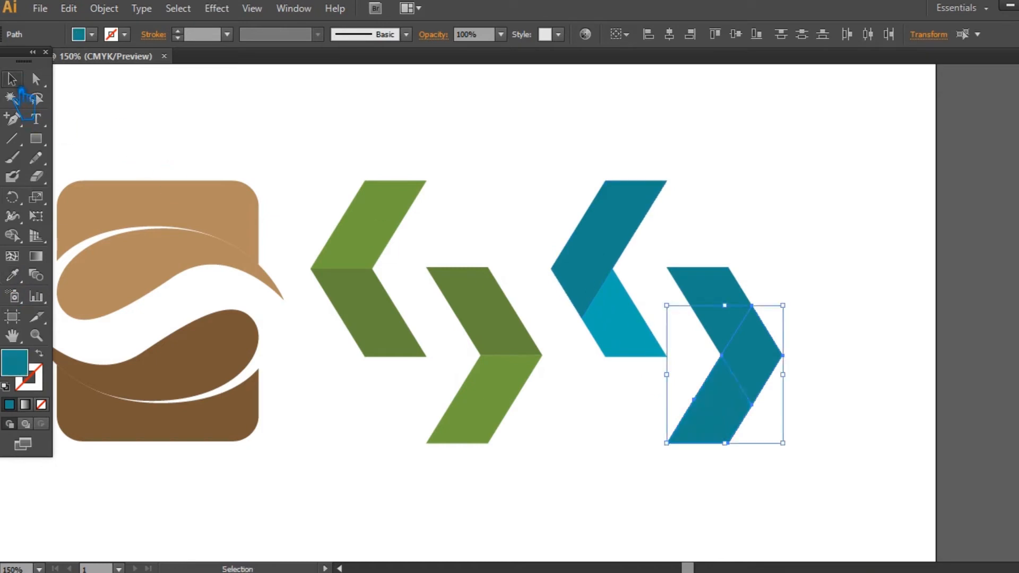
{"action": "key", "text": "ctrl+shift+F9"}
{"action": "left_click", "coordinate": [882, 421]}
{"action": "left_click", "coordinate": [838, 318]}
Step: Fill the right-pointing chevron's upper piece with the lighter blue sampled from the left chevron's lower piece and close the Pathfinder options
{"action": "left_click", "coordinate": [726, 295]}
{"action": "left_click", "coordinate": [11, 274]}
{"action": "left_click", "coordinate": [628, 345]}
{"action": "left_click", "coordinate": [19, 82]}
{"action": "left_click", "coordinate": [704, 159]}
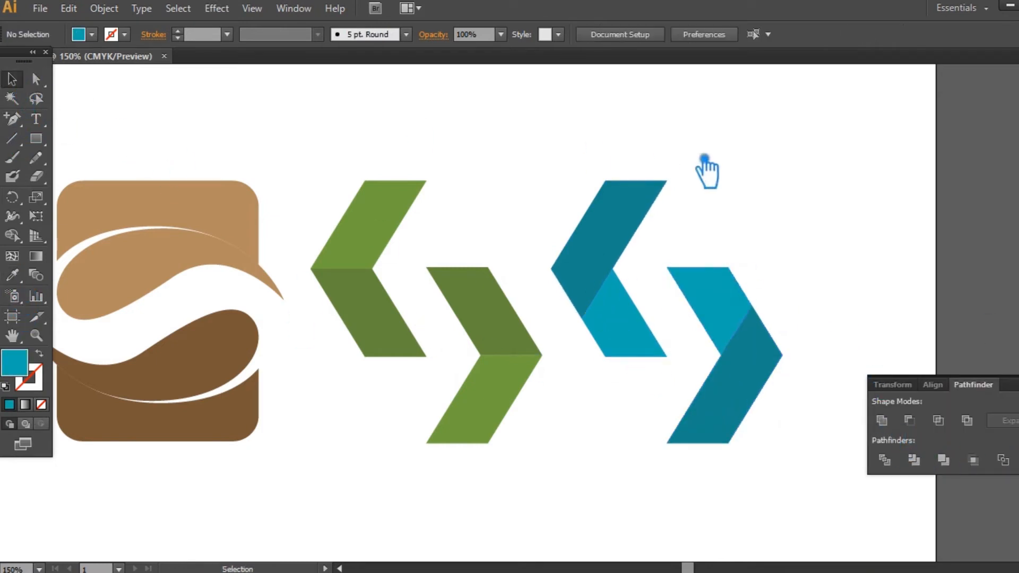
{"action": "key", "text": "ctrl+shift+F9"}
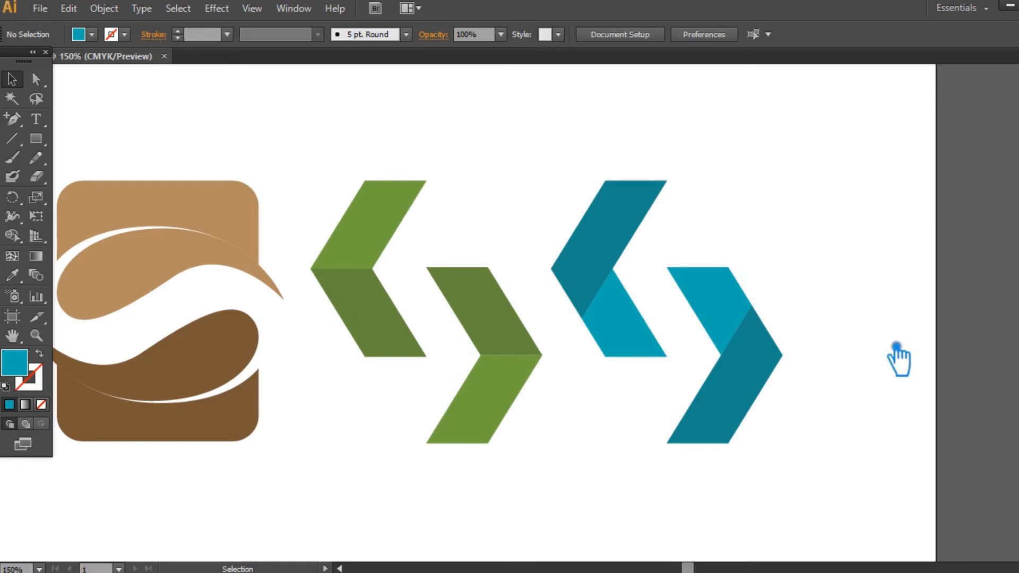
{"action": "key", "text": "ctrl+minus"}
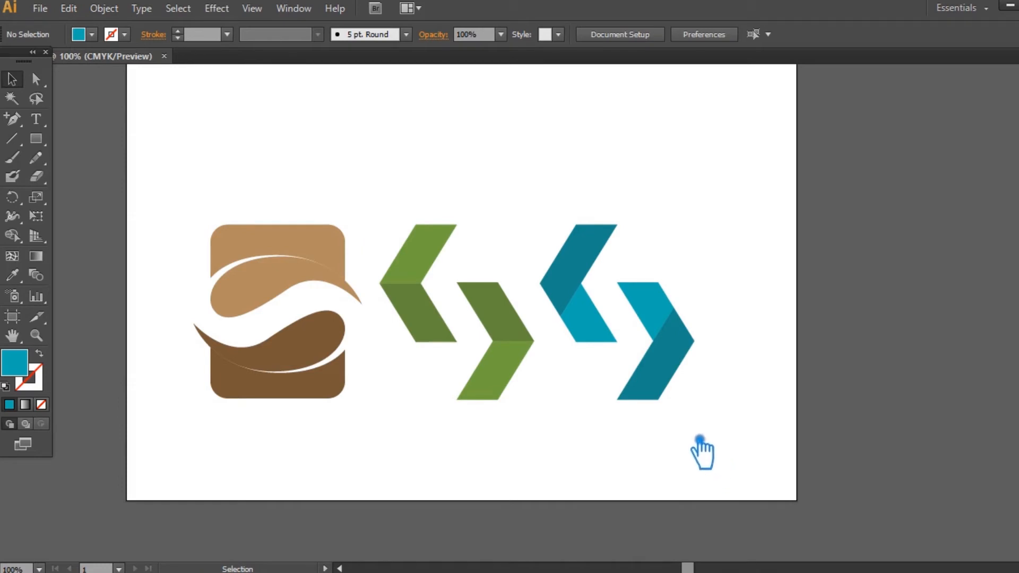
Step: Fill the dark teal pieces of both blue chevrons with the dark green sampled from the original green chevron
{"action": "left_click", "coordinate": [607, 260]}
{"action": "left_click", "coordinate": [769, 273]}
{"action": "key", "text": "a"}
{"action": "left_click", "coordinate": [595, 256]}
{"action": "left_click", "coordinate": [686, 380], "text": "shift"}
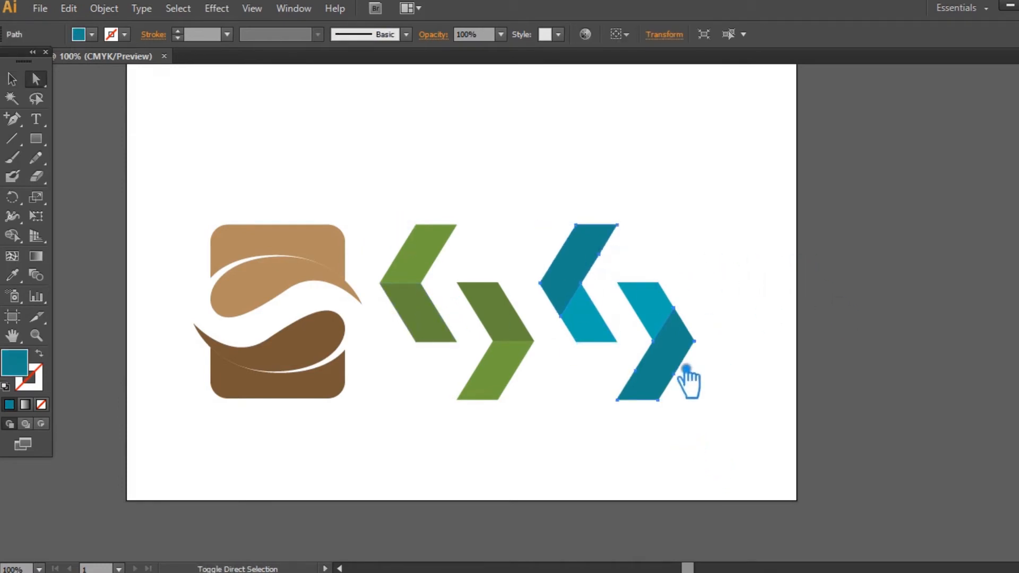
{"action": "left_click", "coordinate": [12, 274]}
{"action": "left_click", "coordinate": [430, 318]}
{"action": "left_click", "coordinate": [12, 79]}
{"action": "left_click", "coordinate": [662, 211]}
Step: Ungroup the left blue chevron and fill the light blue pieces of both chevrons with the light green sampled from the original
{"action": "left_click", "coordinate": [658, 297]}
{"action": "left_click", "coordinate": [586, 323], "text": "shift"}
{"action": "left_click", "coordinate": [599, 342]}
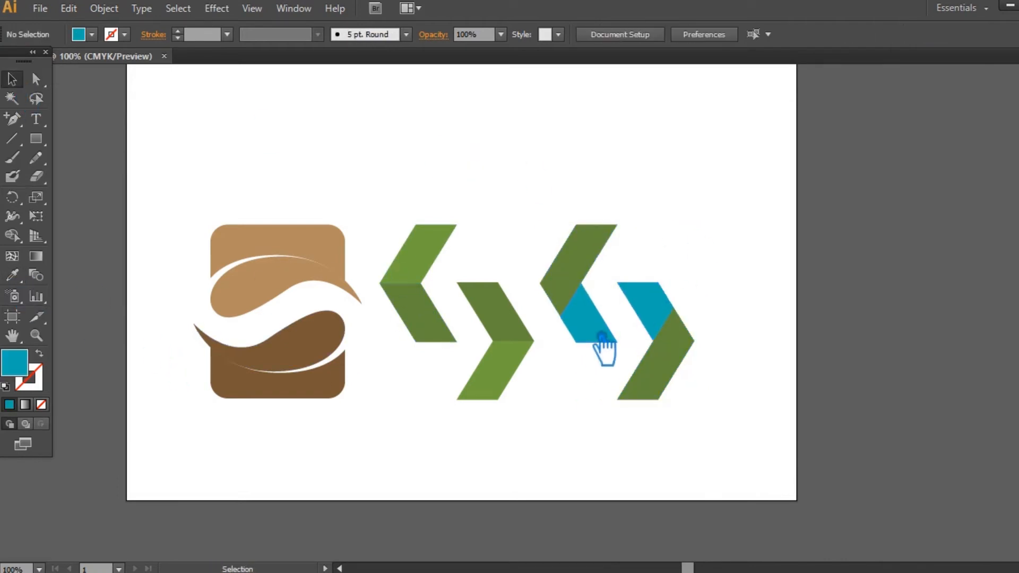
{"action": "right_click", "coordinate": [602, 341]}
{"action": "left_click", "coordinate": [617, 417]}
{"action": "left_click", "coordinate": [594, 327]}
{"action": "left_click", "coordinate": [666, 317], "text": "shift"}
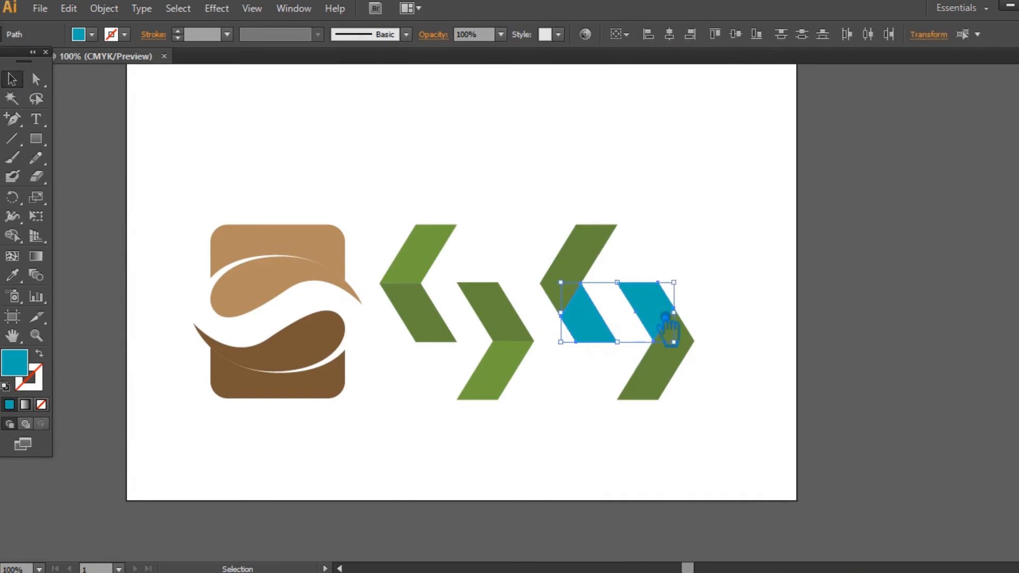
{"action": "left_click", "coordinate": [13, 275]}
{"action": "left_click", "coordinate": [438, 270]}
{"action": "left_click", "coordinate": [12, 79]}
{"action": "left_click", "coordinate": [471, 228]}
Step: Delete the original pair of green chevrons
{"action": "left_click", "coordinate": [496, 330]}
{"action": "left_click", "coordinate": [450, 327], "text": "shift"}
{"action": "key", "text": "Return"}
{"action": "left_click", "coordinate": [636, 412]}
{"action": "key", "text": "Delete"}
Step: Group the remaining folded chevrons and move them beside the brown swoosh logo
{"action": "left_click_drag", "start_coordinate": [718, 432], "coordinate": [519, 220]}
{"action": "left_click", "coordinate": [512, 243]}
{"action": "left_click_drag", "start_coordinate": [679, 332], "coordinate": [530, 324]}
{"action": "left_click", "coordinate": [540, 325]}
{"action": "left_click", "coordinate": [530, 335]}
Step: Remove the extra mid-edge anchor points from the right chevron's light and dark pieces
{"action": "key", "text": "minus"}
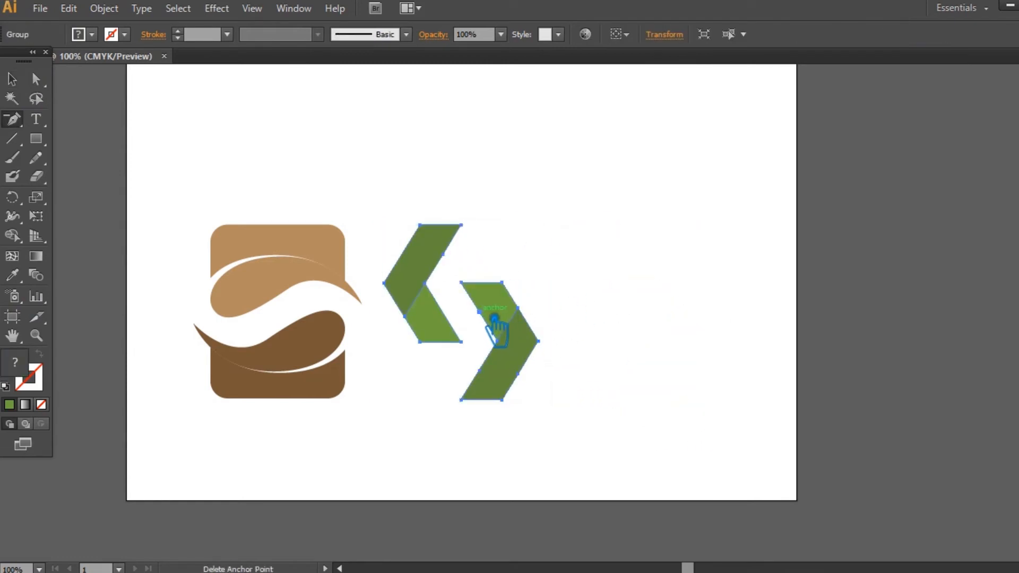
{"action": "left_click", "coordinate": [480, 311]}
{"action": "left_click", "coordinate": [12, 79]}
{"action": "left_click", "coordinate": [517, 362]}
{"action": "key", "text": "minus"}
{"action": "left_click", "coordinate": [521, 370]}
{"action": "left_click", "coordinate": [480, 370]}
Step: Try to remove the extra anchor point on the inner edge of the left chevron's dark piece
{"action": "left_click", "coordinate": [12, 79]}
{"action": "left_click", "coordinate": [433, 272]}
{"action": "key", "text": "minus"}
{"action": "left_click", "coordinate": [459, 275]}
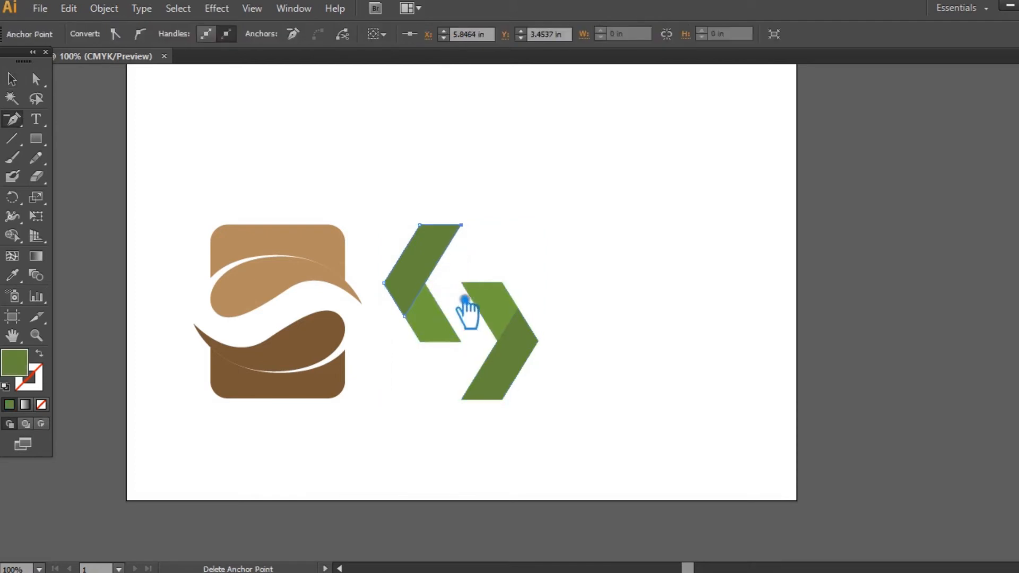
{"action": "key", "text": "v"}
{"action": "left_click", "coordinate": [455, 160]}
{"action": "left_click", "coordinate": [445, 313]}
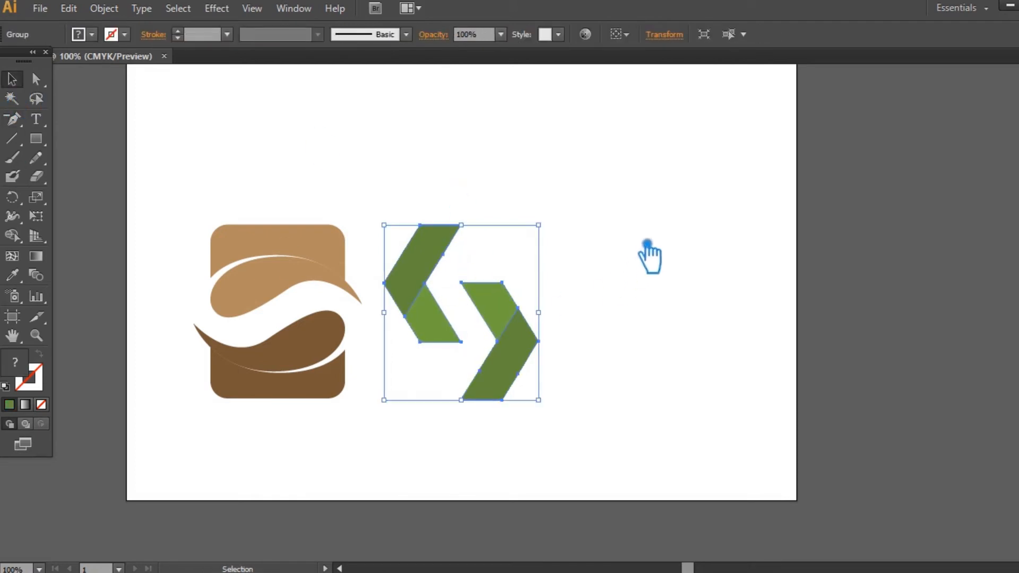
{"action": "key", "text": "minus"}
{"action": "left_click", "coordinate": [462, 271]}
{"action": "left_click", "coordinate": [677, 315]}
Step: Ungroup the chevrons and delete the extra mid-edge anchor points of the right chevron's dark piece
{"action": "left_click", "coordinate": [12, 80]}
{"action": "right_click", "coordinate": [527, 373]}
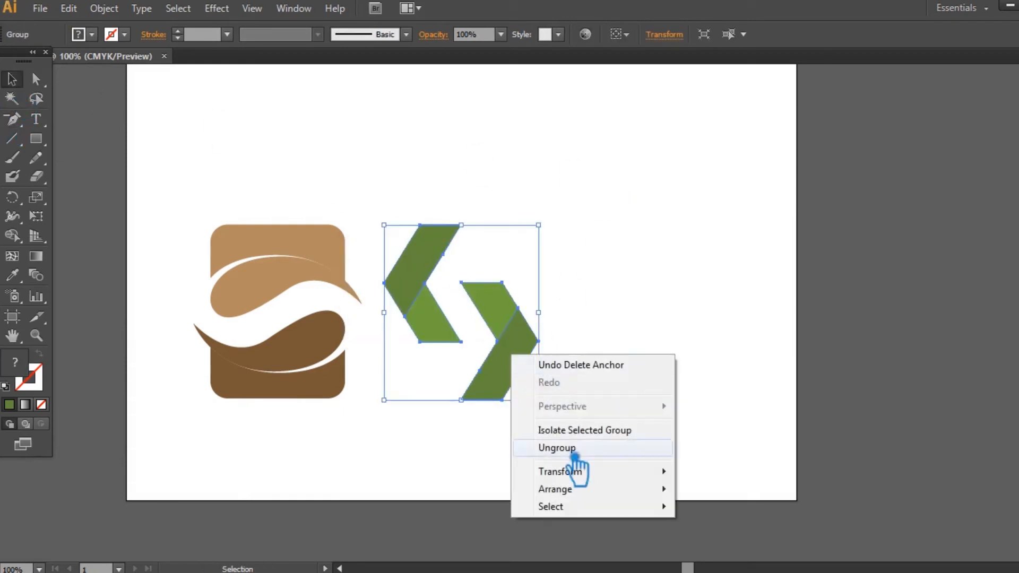
{"action": "left_click", "coordinate": [570, 449]}
{"action": "left_click", "coordinate": [588, 408]}
{"action": "left_click", "coordinate": [503, 371]}
{"action": "key", "text": "minus"}
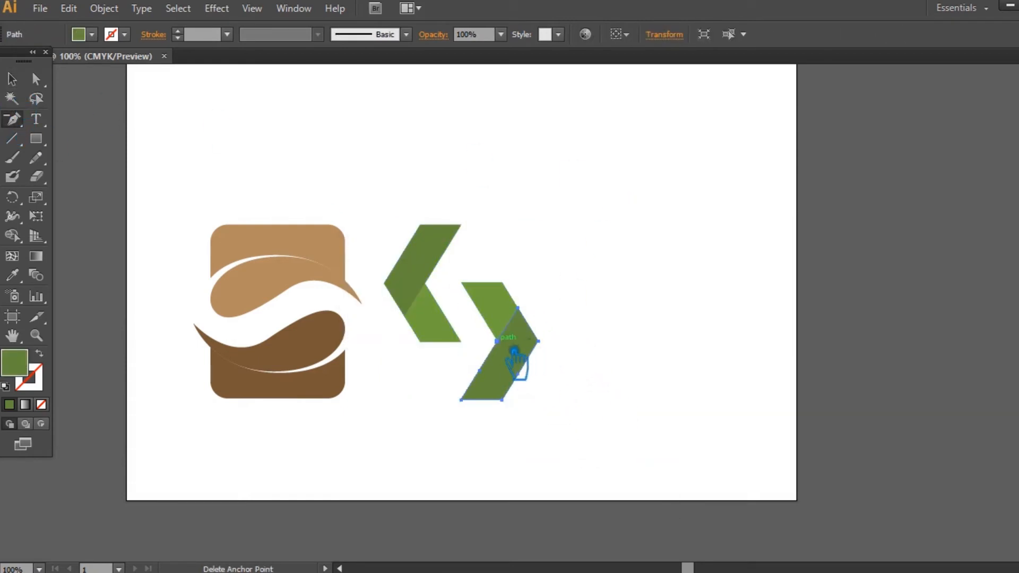
{"action": "left_click", "coordinate": [534, 384]}
Step: Remove the stray line along the inner edge of the left chevron's dark piece, hiding that piece temporarily to reach the line
{"action": "key", "text": "v"}
{"action": "left_click", "coordinate": [431, 273]}
{"action": "key", "text": "a"}
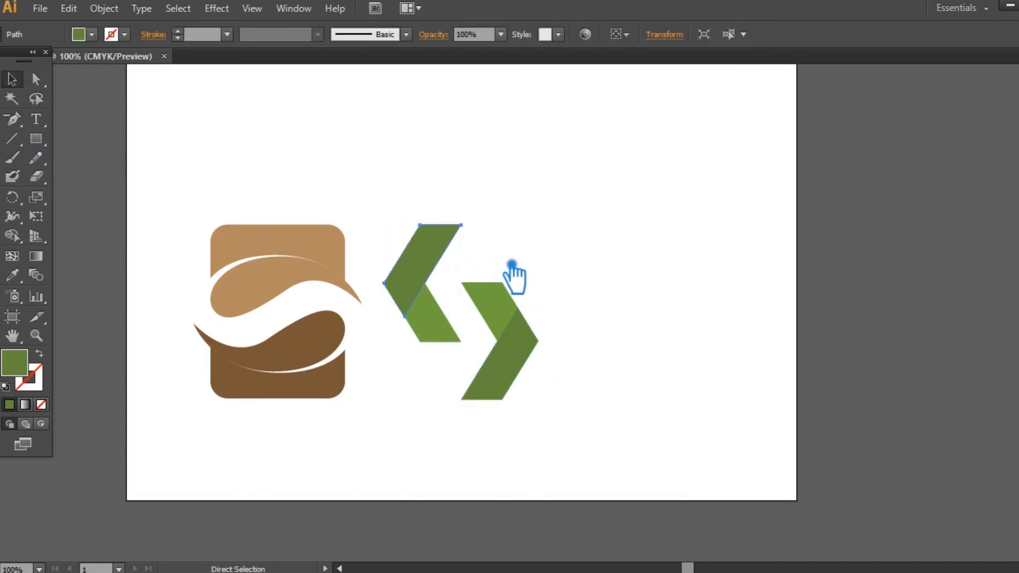
{"action": "key", "text": "Delete"}
{"action": "key", "text": "v"}
{"action": "left_click_drag", "start_coordinate": [479, 280], "coordinate": [414, 211]}
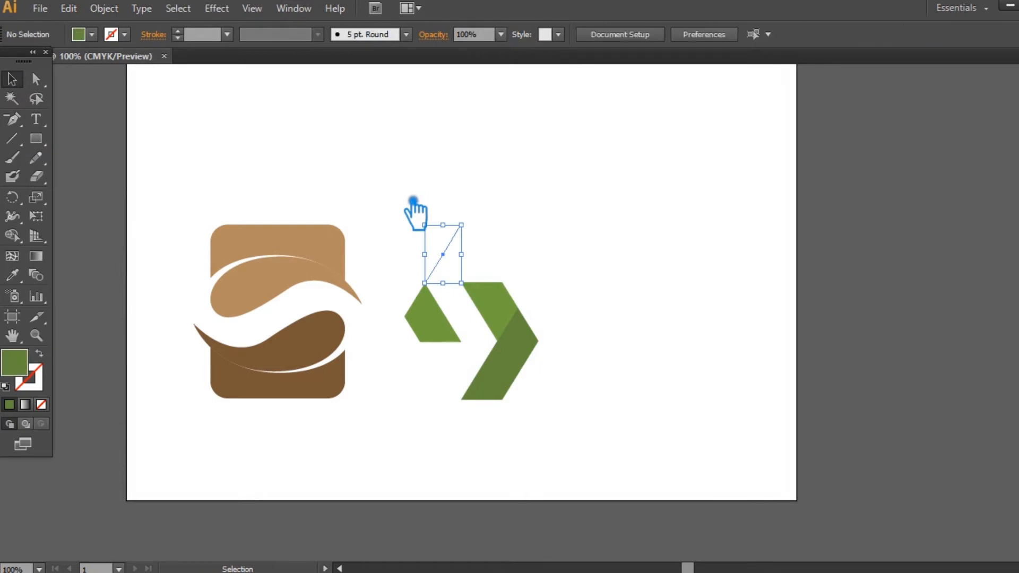
{"action": "key", "text": "ctrl+alt+3"}
{"action": "left_click", "coordinate": [442, 207]}
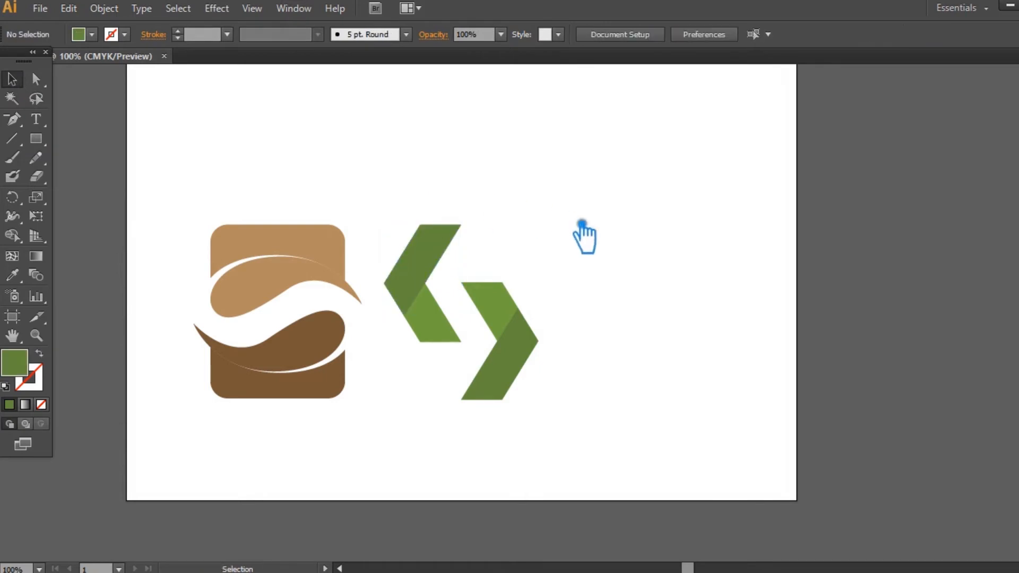
Step: Recolor the light green pieces of both chevrons with a brighter green
{"action": "left_click_drag", "start_coordinate": [578, 441], "coordinate": [393, 221]}
{"action": "left_click", "coordinate": [541, 286]}
{"action": "left_click", "coordinate": [509, 321]}
{"action": "double_click", "coordinate": [25, 374]}
{"action": "mouse_move", "coordinate": [695, 209]}
{"action": "left_mouse_down"}
{"action": "mouse_move", "coordinate": [723, 171]}
{"action": "mouse_move", "coordinate": [705, 141]}
{"action": "mouse_move", "coordinate": [748, 157]}
{"action": "left_mouse_up"}
{"action": "left_click", "coordinate": [933, 107]}
{"action": "left_click", "coordinate": [674, 211]}
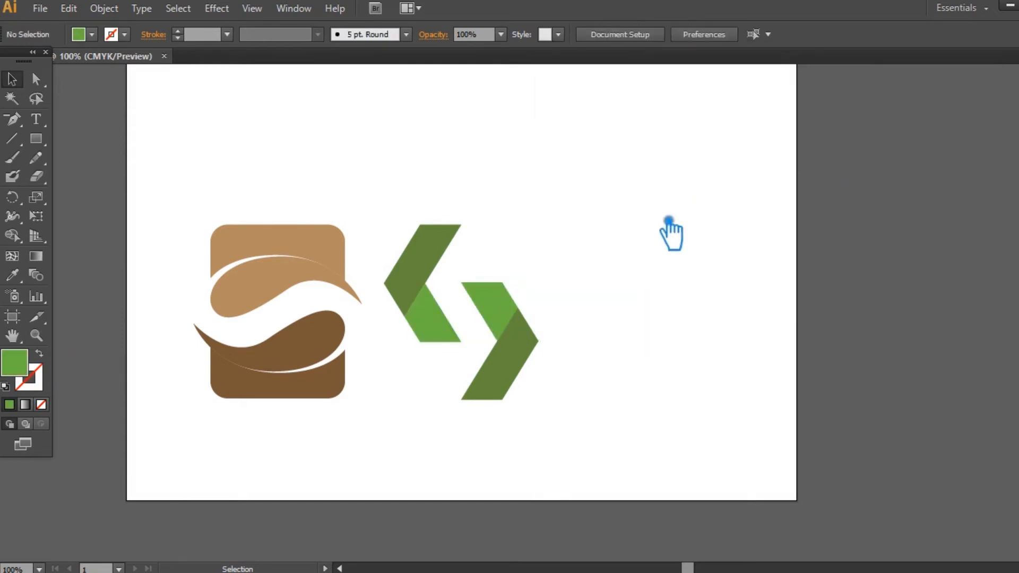
Step: Fill the dark pieces of both chevrons with a darker shade of the bright green sampled from the light pieces
{"action": "left_click", "coordinate": [526, 395]}
{"action": "left_click", "coordinate": [433, 271], "text": "shift"}
{"action": "key", "text": "a"}
{"action": "left_click", "coordinate": [18, 280]}
{"action": "left_click", "coordinate": [507, 325]}
{"action": "double_click", "coordinate": [16, 363]}
{"action": "left_click", "coordinate": [703, 192]}
{"action": "left_click", "coordinate": [932, 108]}
{"action": "key", "text": "v"}
{"action": "left_click", "coordinate": [513, 216]}
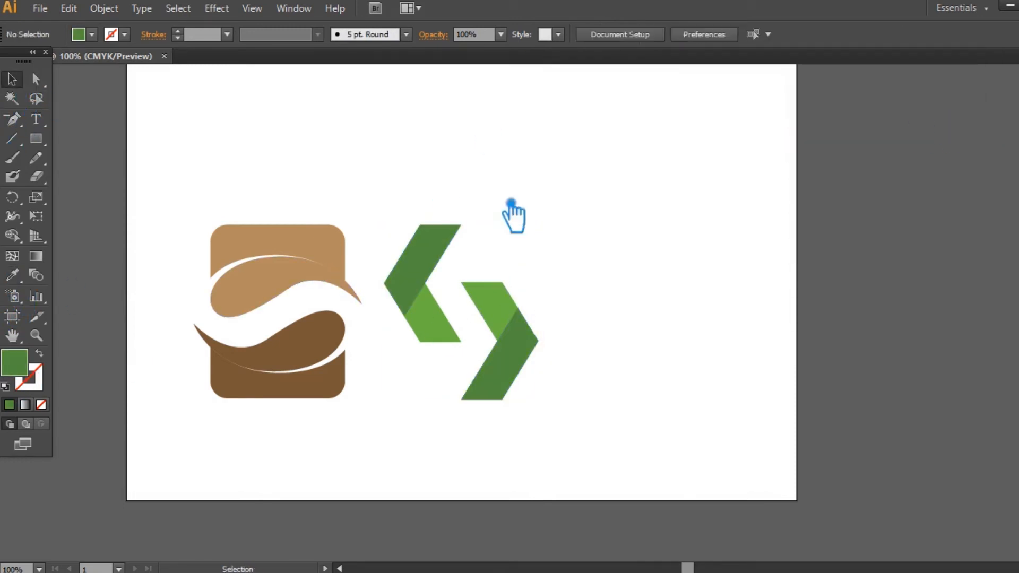
Step: Group all pieces of the recolored green chevrons
{"action": "left_click", "coordinate": [531, 315]}
{"action": "left_click_drag", "start_coordinate": [575, 432], "coordinate": [391, 212]}
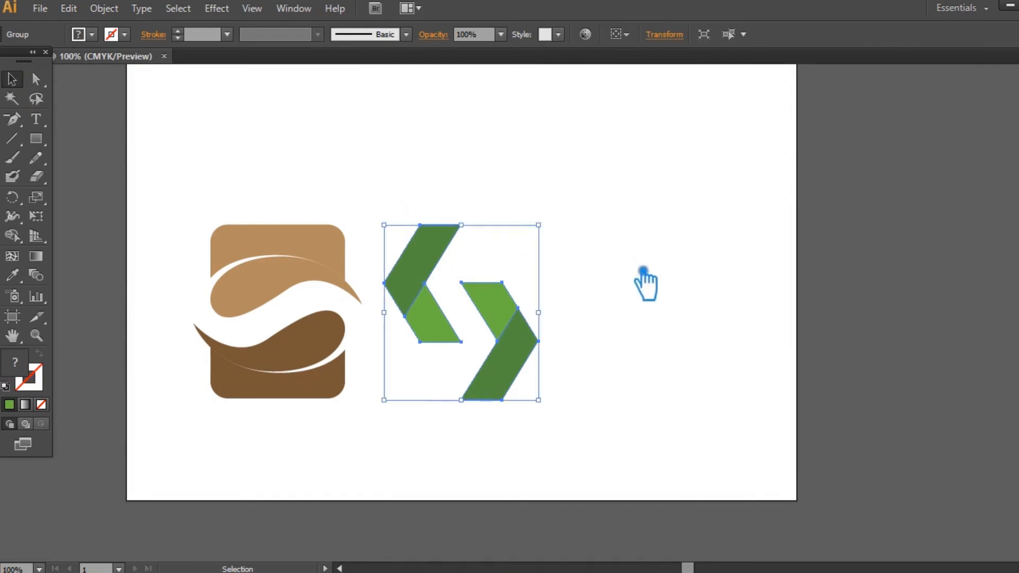
{"action": "left_click", "coordinate": [530, 339], "text": "shift"}
{"action": "left_click_drag", "start_coordinate": [529, 333], "coordinate": [529, 335]}
{"action": "left_click", "coordinate": [607, 331]}
{"action": "left_click_drag", "start_coordinate": [669, 354], "coordinate": [671, 332]}
Step: Draw a square to the right of the green logo with no fill and an 11 pt green stroke
{"action": "key", "text": "ctrl+plus"}
{"action": "key", "text": "ctrl+plus"}
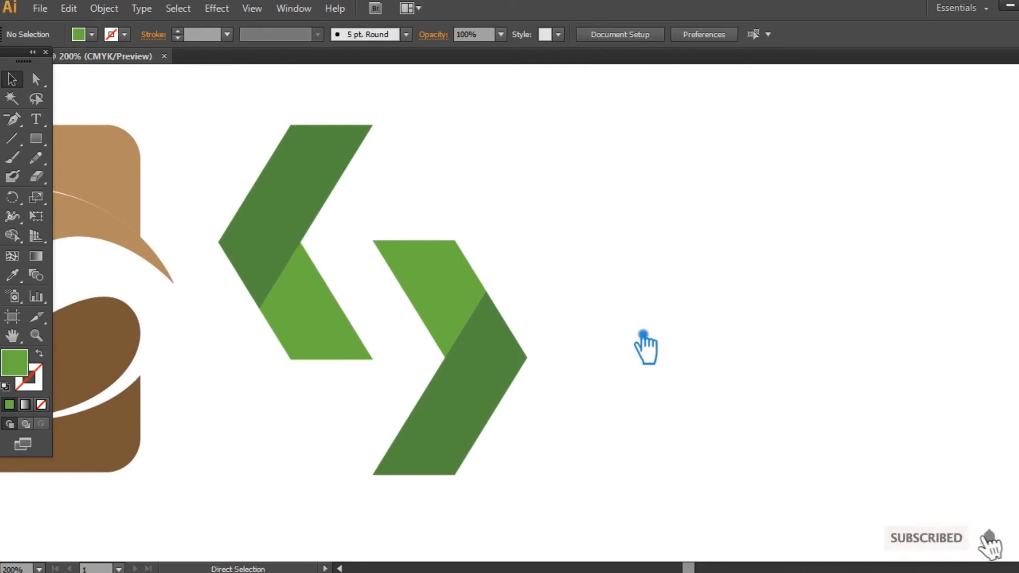
{"action": "left_click_drag", "start_coordinate": [35, 139], "coordinate": [85, 137]}
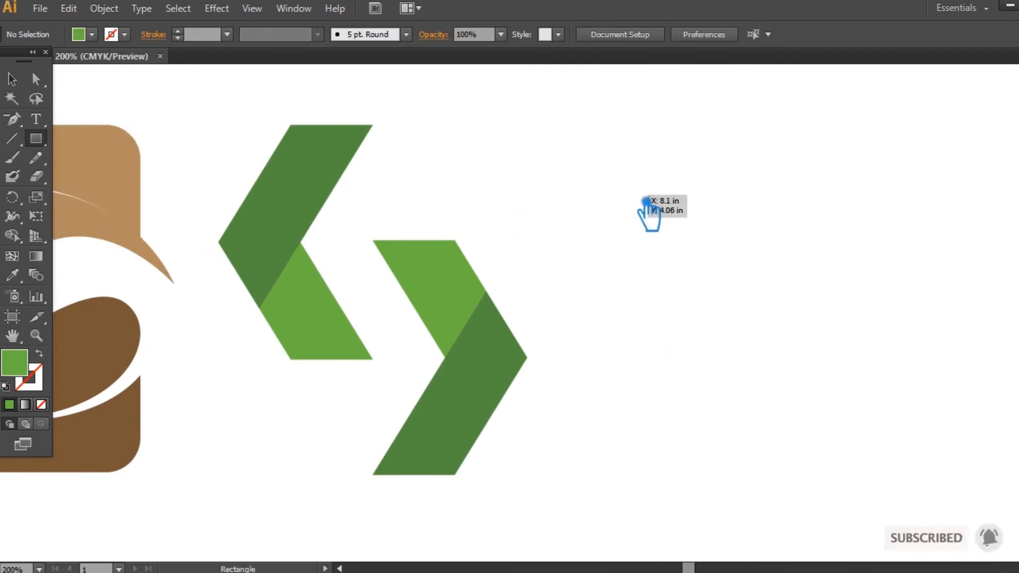
{"action": "left_click_drag", "start_coordinate": [639, 185], "coordinate": [745, 361]}
{"action": "left_click", "coordinate": [38, 352]}
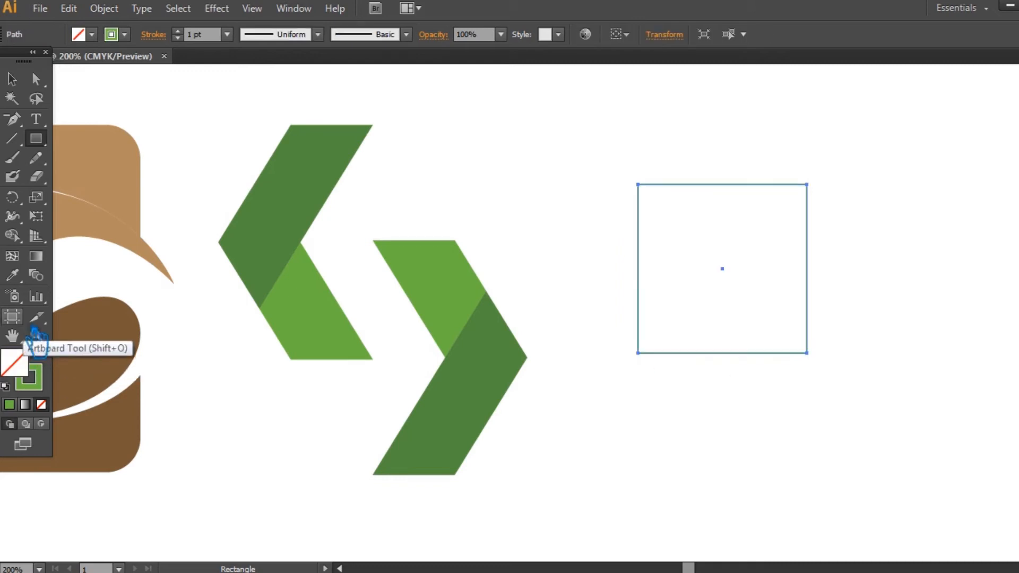
{"action": "scroll", "coordinate": [191, 35], "scroll_direction": "up", "scroll_amount": 12}
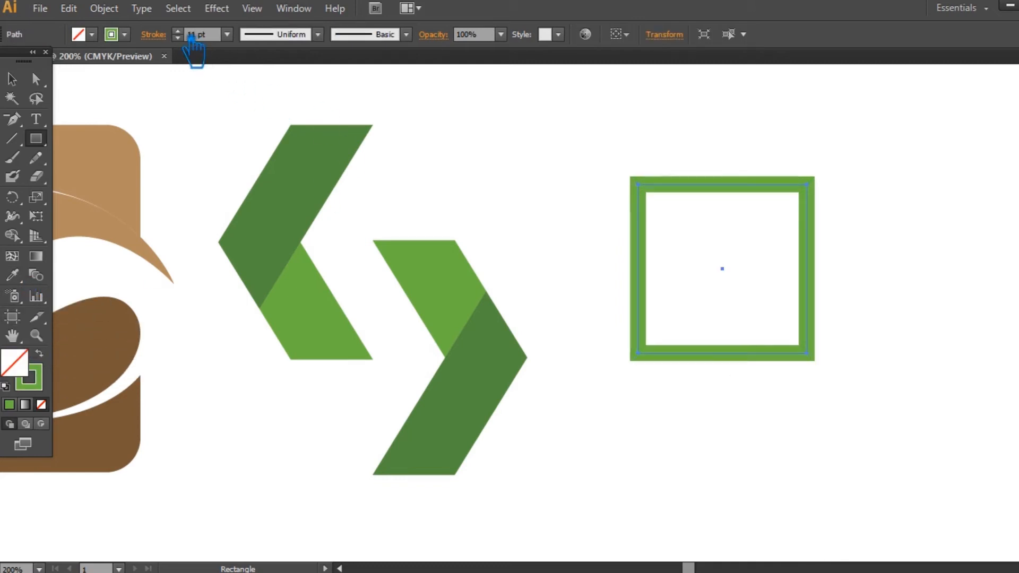
Step: Set the square's stroke to 14 pt and remove its top side by adding and deleting an anchor point on that edge
{"action": "scroll", "coordinate": [191, 35], "scroll_direction": "up", "scroll_amount": 2}
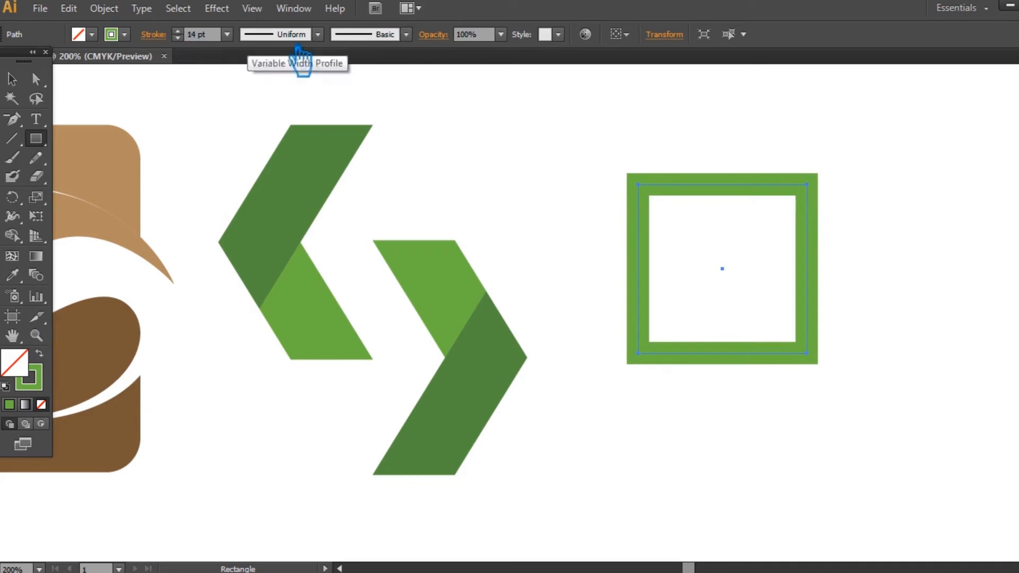
{"action": "key", "text": "p"}
{"action": "left_click", "coordinate": [744, 187], "text": "ctrl"}
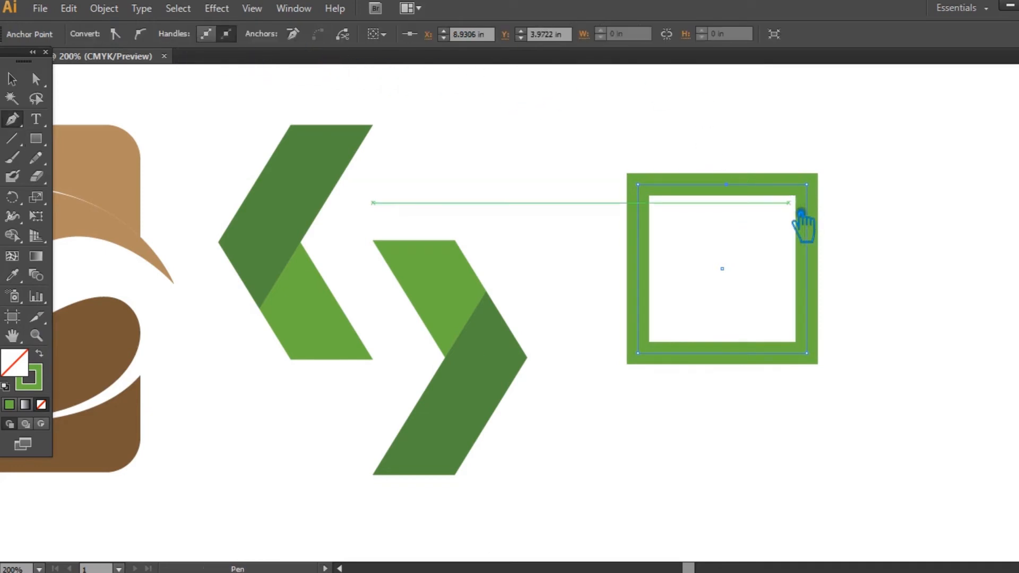
{"action": "key", "text": "Delete"}
Step: Lengthen both open arms of the U-shaped path slightly by nudging their end points upward
{"action": "left_click", "coordinate": [36, 79]}
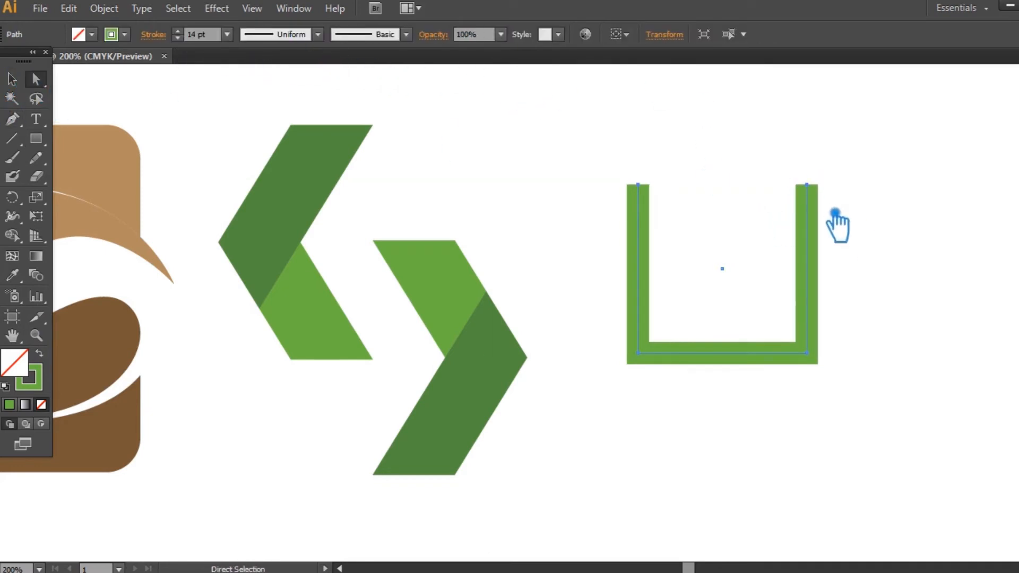
{"action": "key", "text": "Up"}
{"action": "key", "text": "Up"}
{"action": "key", "text": "Up"}
{"action": "key", "text": "Up"}
{"action": "key", "text": "Up"}
{"action": "key", "text": "Up"}
{"action": "key", "text": "Up"}
Step: Rotate the open path about 135° clockwise so that its opening faces the lower right
{"action": "left_click", "coordinate": [12, 79]}
{"action": "left_click", "coordinate": [879, 211]}
{"action": "left_click", "coordinate": [815, 249]}
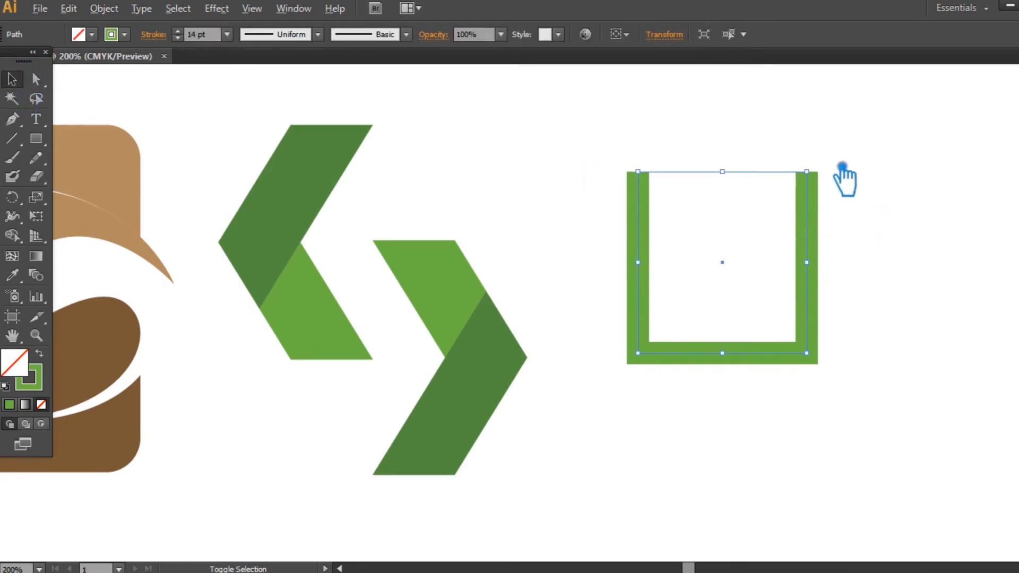
{"action": "left_click_drag", "start_coordinate": [828, 171], "coordinate": [860, 357]}
{"action": "left_click_drag", "start_coordinate": [837, 193], "coordinate": [845, 289]}
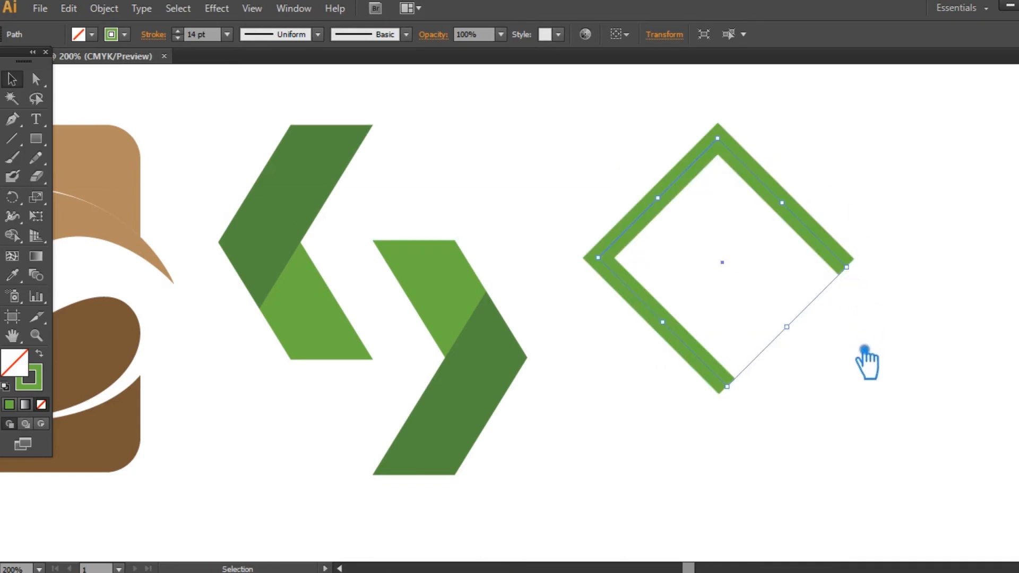
Step: Thicken the rotated path's green stroke to 30 pt
{"action": "left_click", "coordinate": [177, 31]}
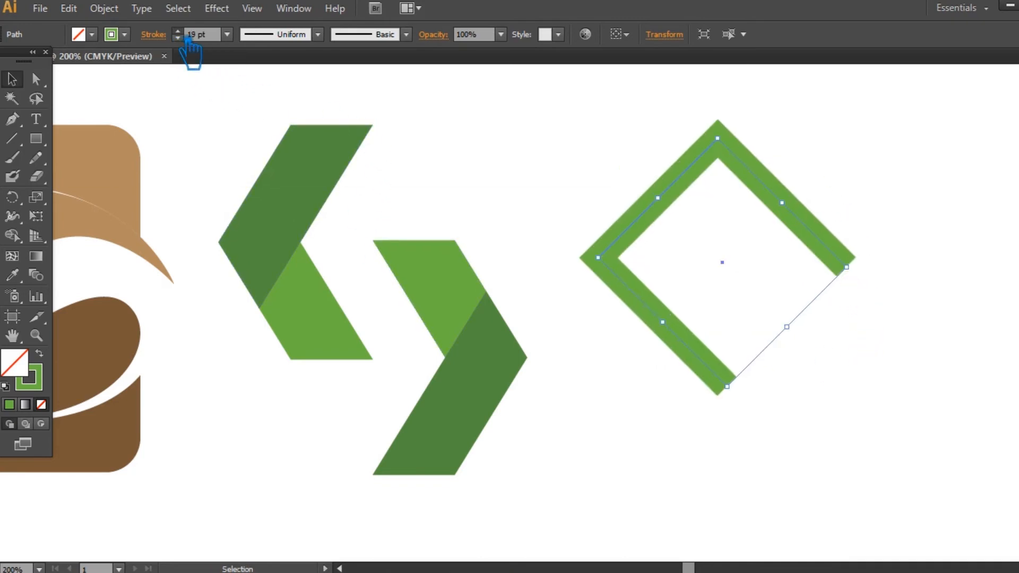
{"action": "scroll", "coordinate": [188, 38], "scroll_direction": "up", "scroll_amount": 9}
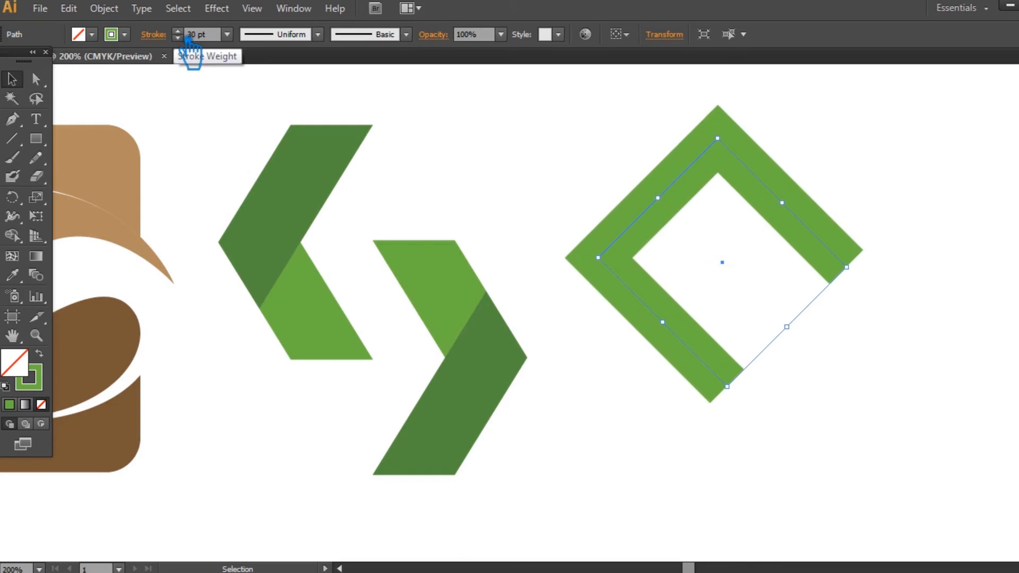
{"action": "scroll", "coordinate": [188, 39], "scroll_direction": "up", "scroll_amount": 3}
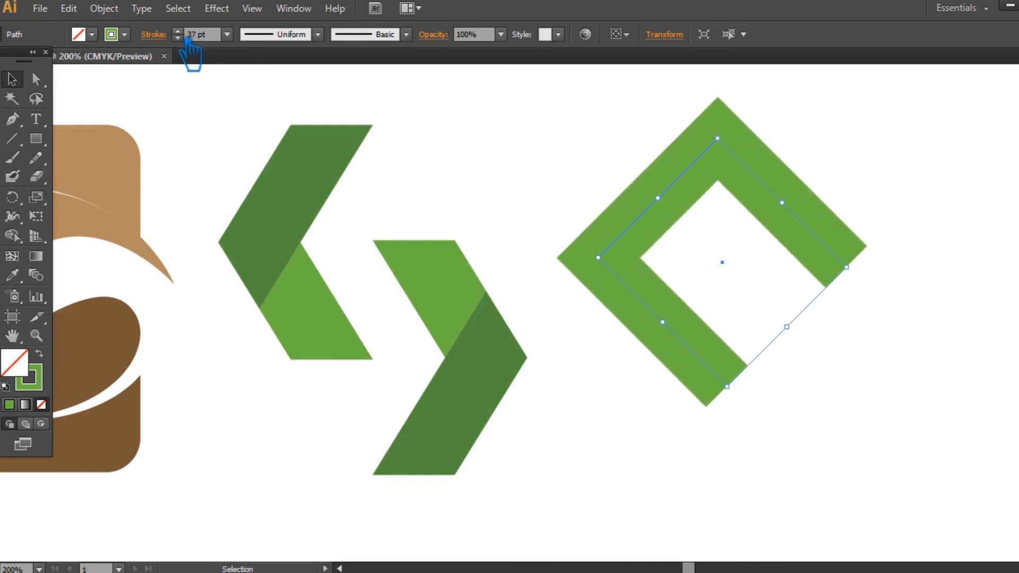
{"action": "scroll", "coordinate": [188, 46], "scroll_direction": "down", "scroll_amount": 7}
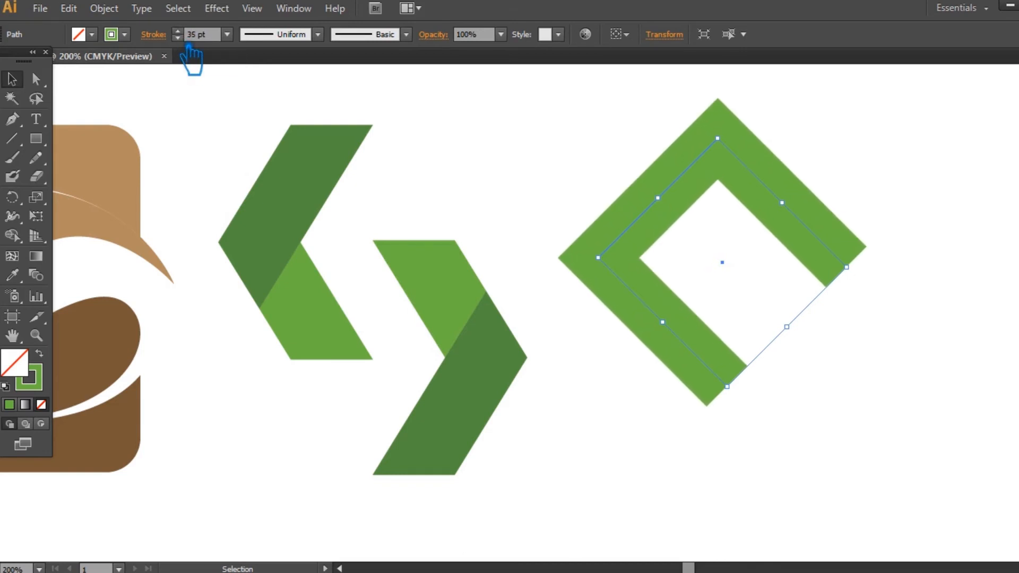
{"action": "left_click", "coordinate": [868, 399]}
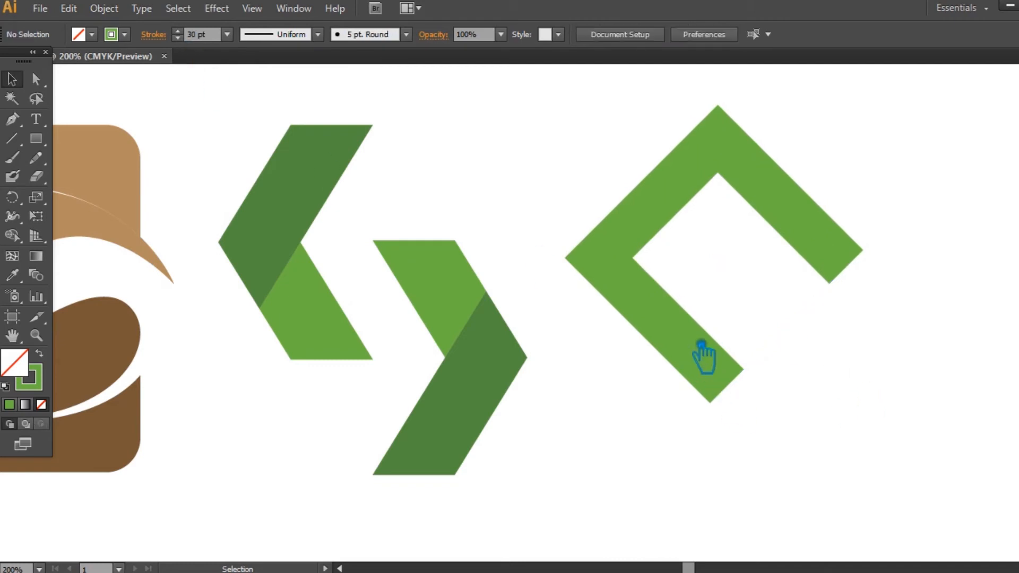
{"action": "left_click", "coordinate": [705, 371]}
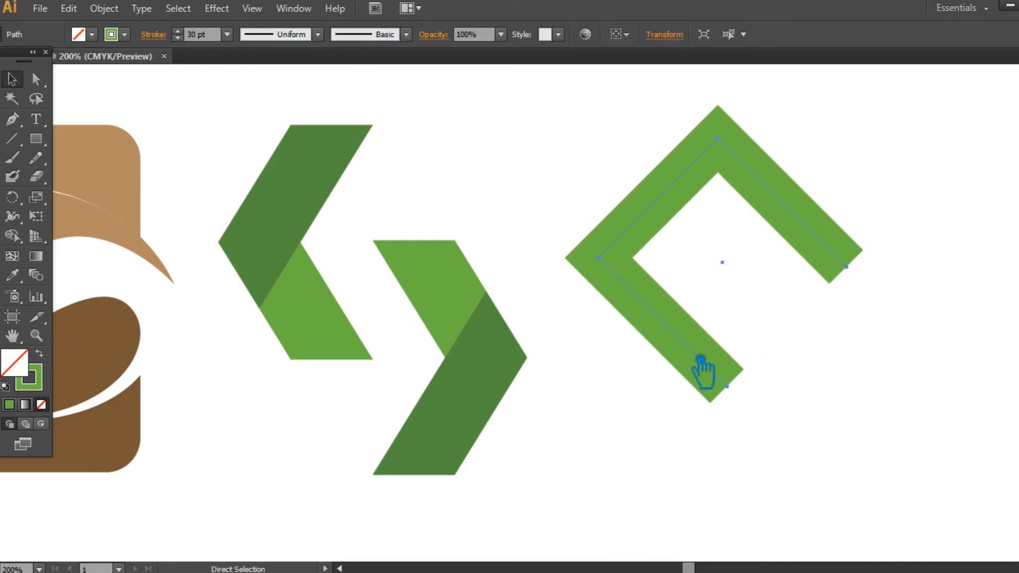
{"action": "left_click", "coordinate": [898, 391]}
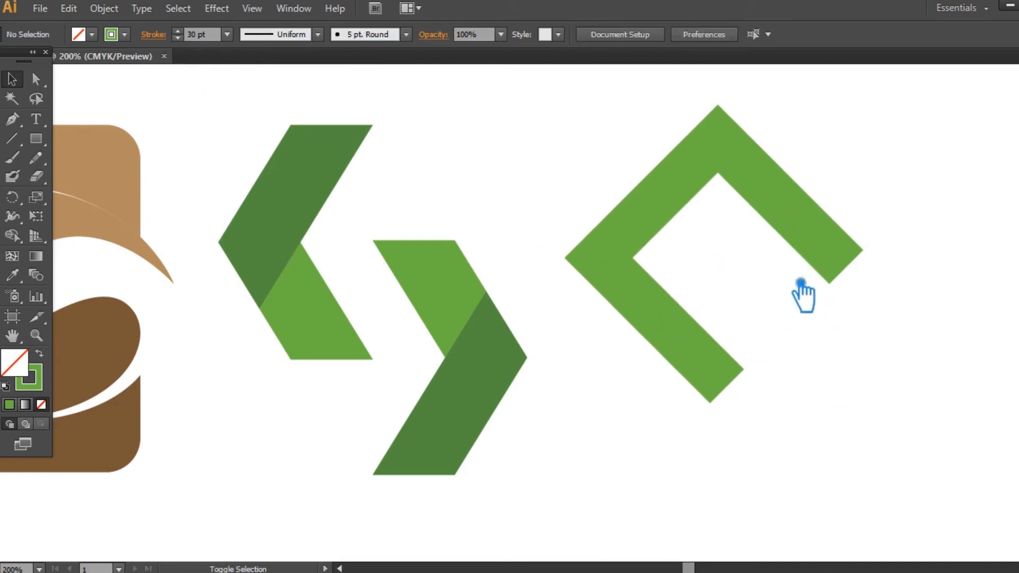
Step: Duplicate the open diamond path straight below the original and reflect the copy across the vertical axis
{"action": "left_click_drag", "start_coordinate": [811, 242], "coordinate": [809, 350]}
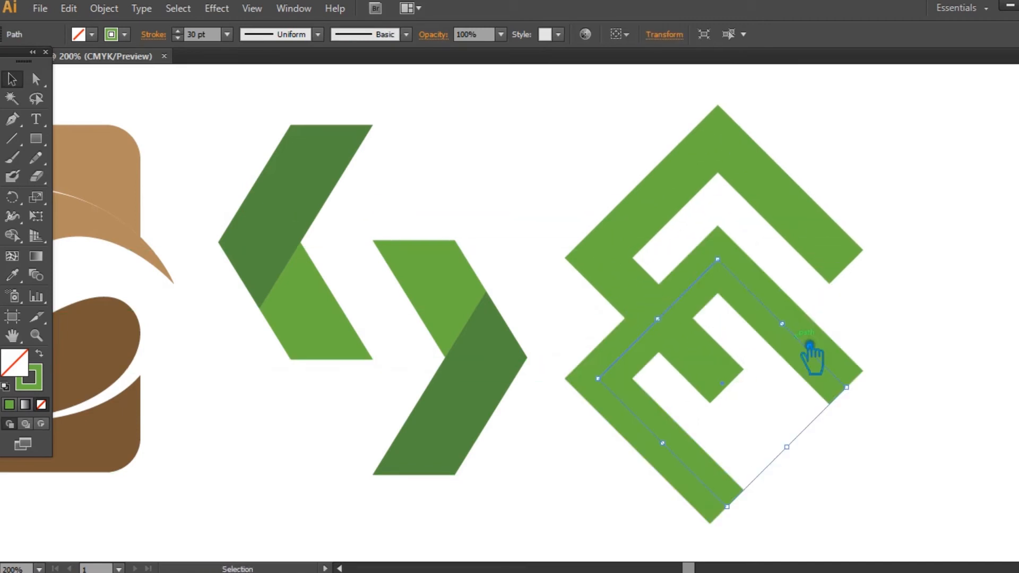
{"action": "right_click", "coordinate": [796, 341]}
{"action": "mouse_move", "coordinate": [860, 309]}
{"action": "mouse_move", "coordinate": [849, 291]}
{"action": "left_click", "coordinate": [642, 351]}
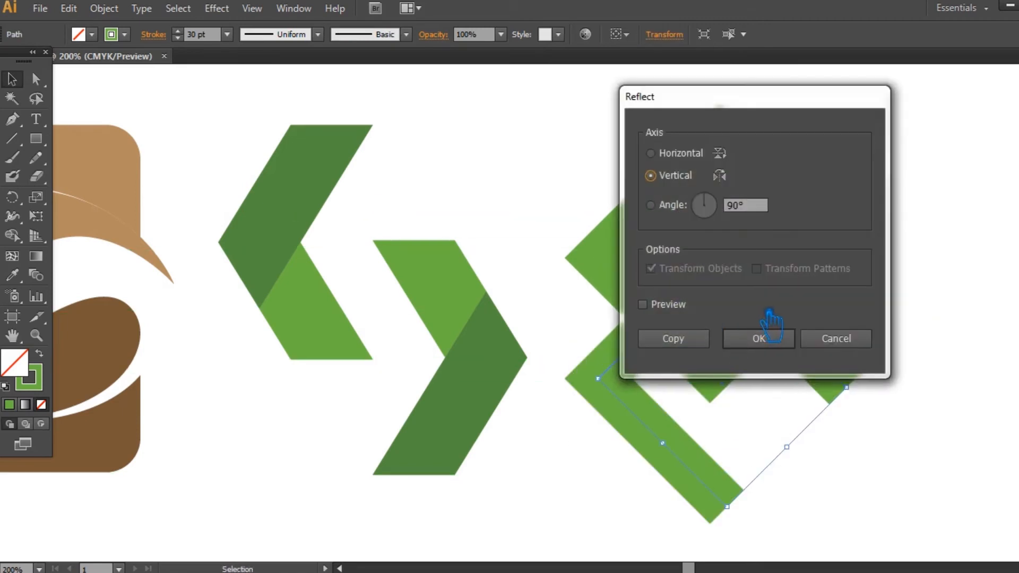
{"action": "left_click", "coordinate": [774, 342]}
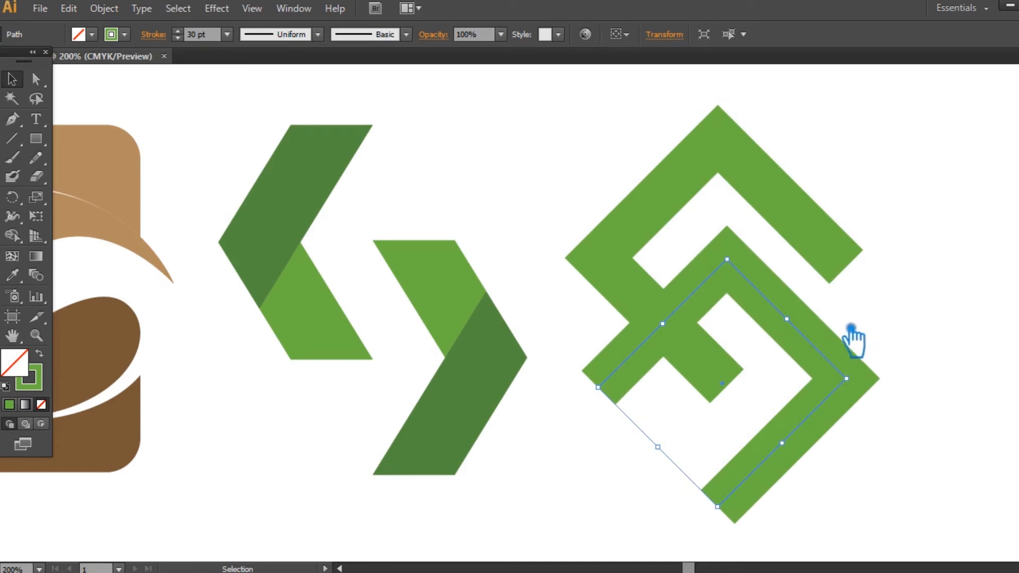
Step: Reflect the lower copy across the horizontal axis so that it interlocks with the upper path as an S
{"action": "right_click", "coordinate": [821, 337]}
{"action": "mouse_move", "coordinate": [875, 281]}
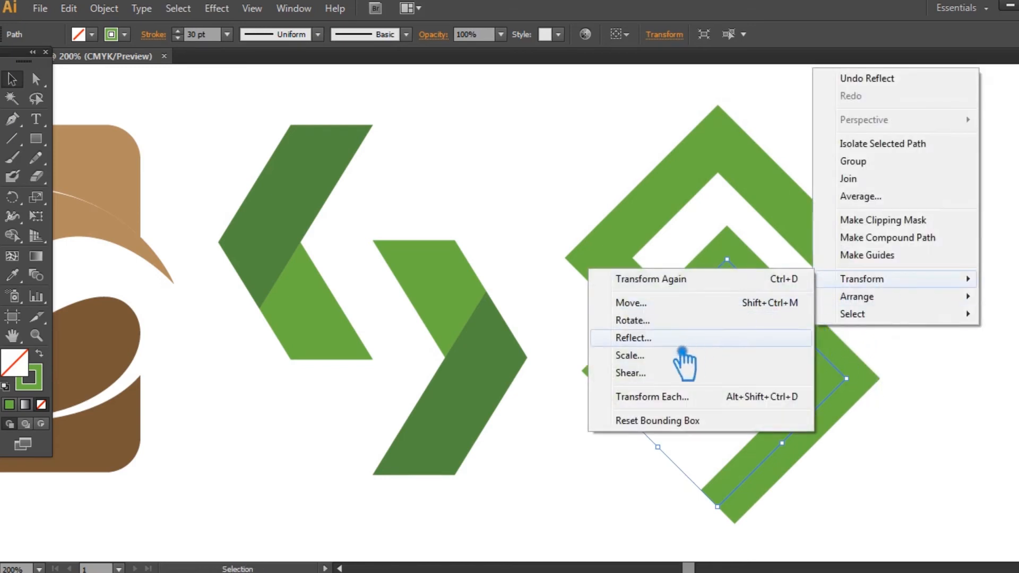
{"action": "left_click", "coordinate": [684, 350]}
{"action": "left_click", "coordinate": [771, 333]}
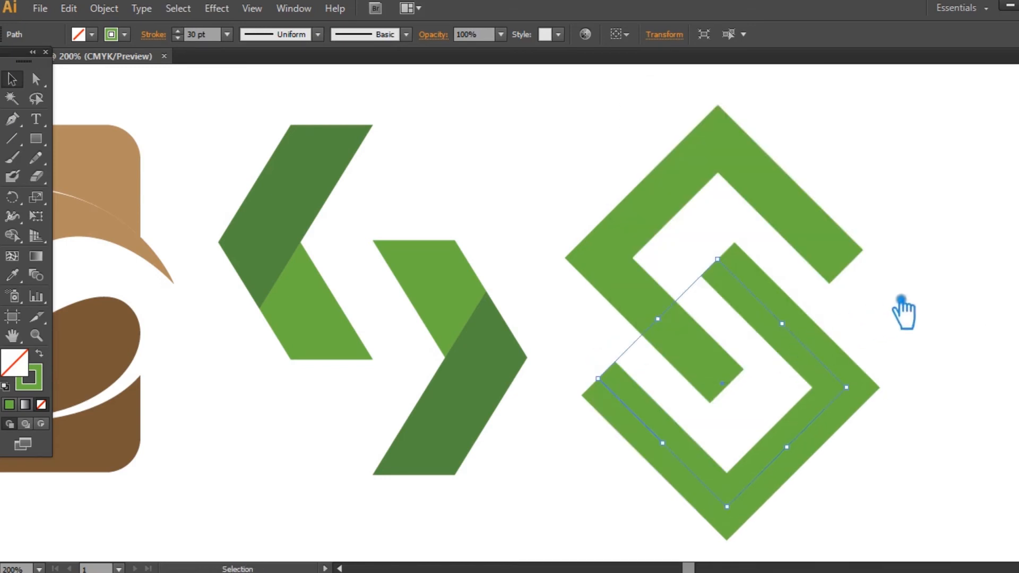
{"action": "left_click", "coordinate": [901, 300]}
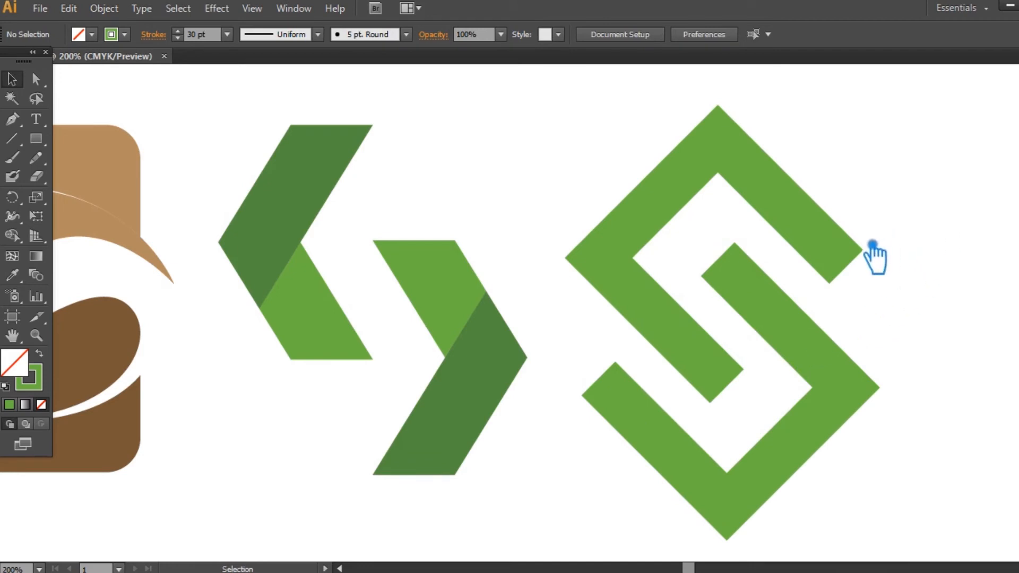
Step: Give the upper path a 32 pt stroke in the light brown sampled from the brown logo, with no fill
{"action": "left_click", "coordinate": [835, 260]}
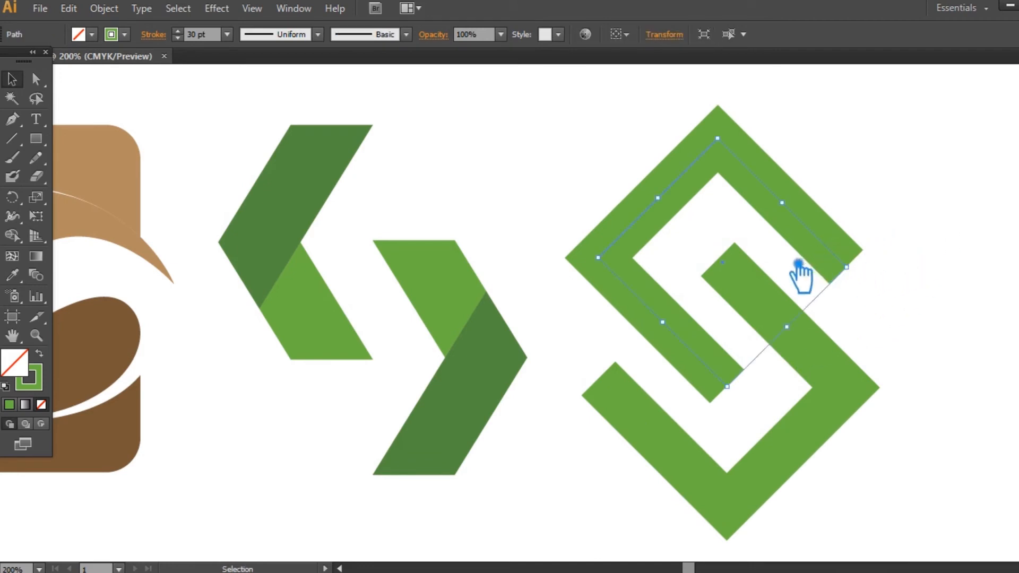
{"action": "left_click", "coordinate": [12, 274]}
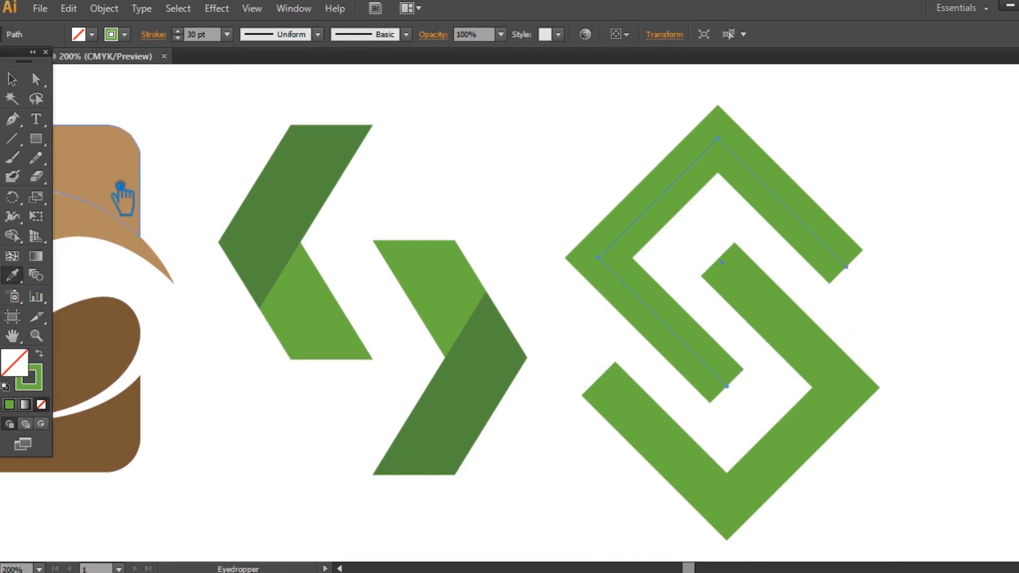
{"action": "left_click", "coordinate": [134, 183]}
{"action": "left_click", "coordinate": [39, 353]}
{"action": "left_click", "coordinate": [178, 31]}
{"action": "scroll", "coordinate": [194, 39], "scroll_direction": "up", "scroll_amount": 10}
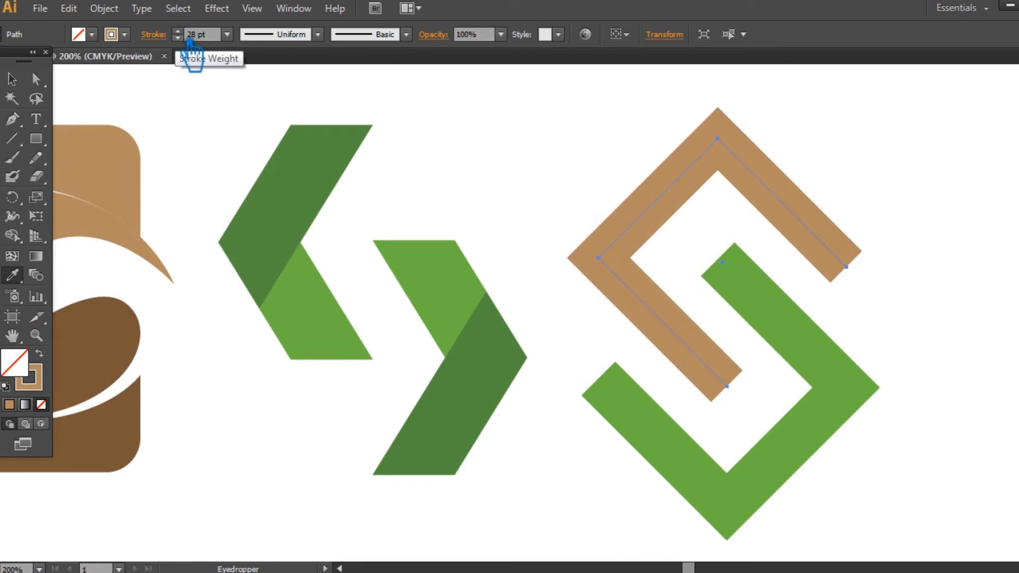
{"action": "scroll", "coordinate": [188, 43], "scroll_direction": "up", "scroll_amount": 4}
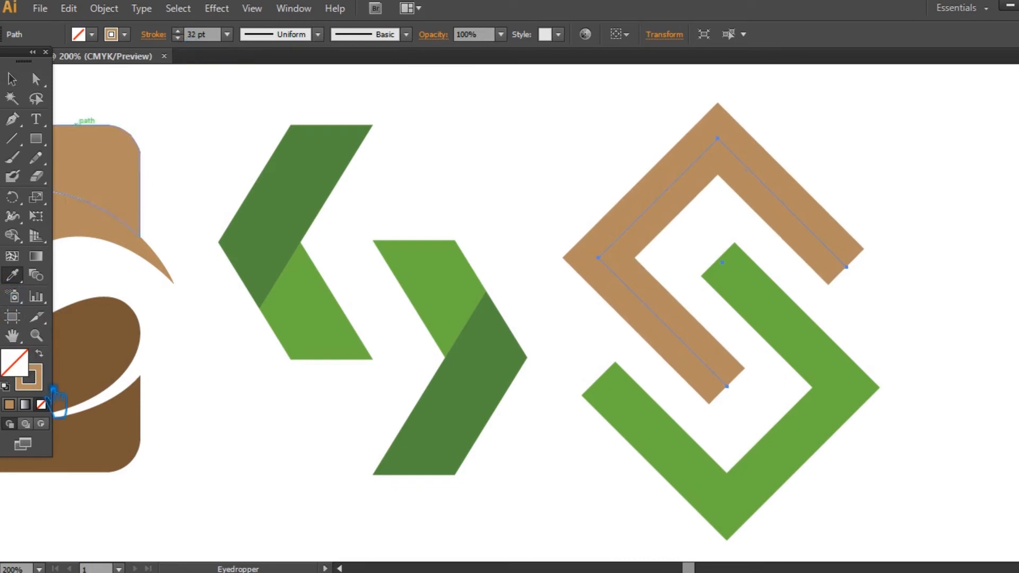
Step: Recolor the upper path's stroke blue
{"action": "double_click", "coordinate": [37, 383]}
{"action": "left_click", "coordinate": [781, 200]}
{"action": "left_click", "coordinate": [716, 153]}
{"action": "left_click", "coordinate": [728, 167]}
{"action": "left_click", "coordinate": [950, 109]}
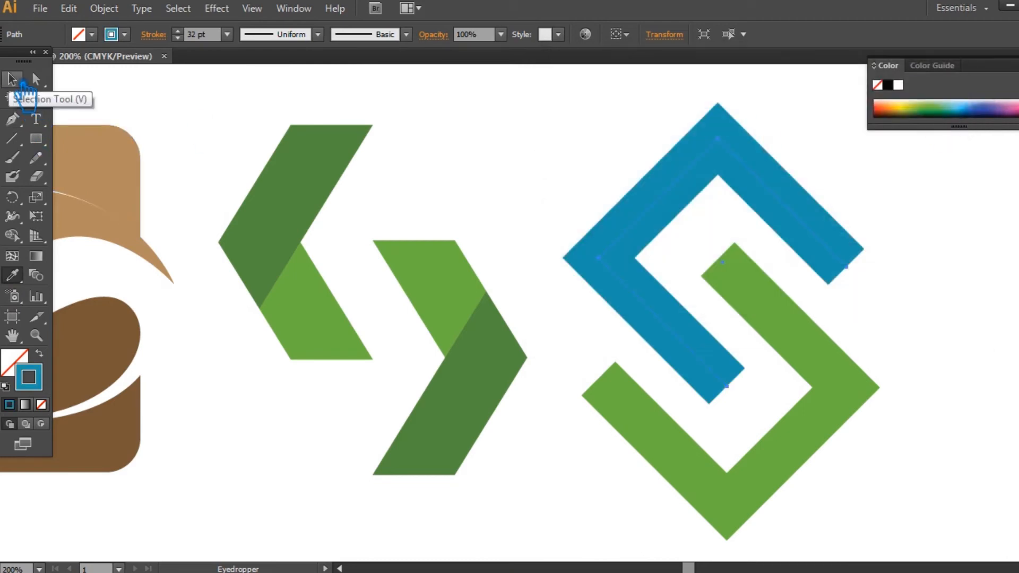
Step: Recolor the upper path's stroke gold with hex value BC9F26
{"action": "double_click", "coordinate": [37, 383]}
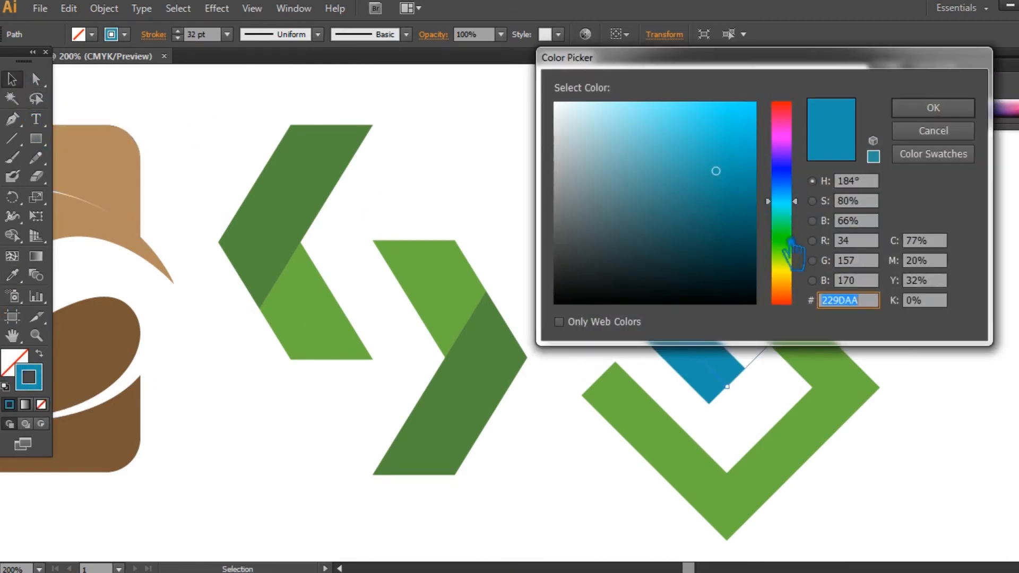
{"action": "left_click_drag", "start_coordinate": [796, 267], "coordinate": [796, 278]}
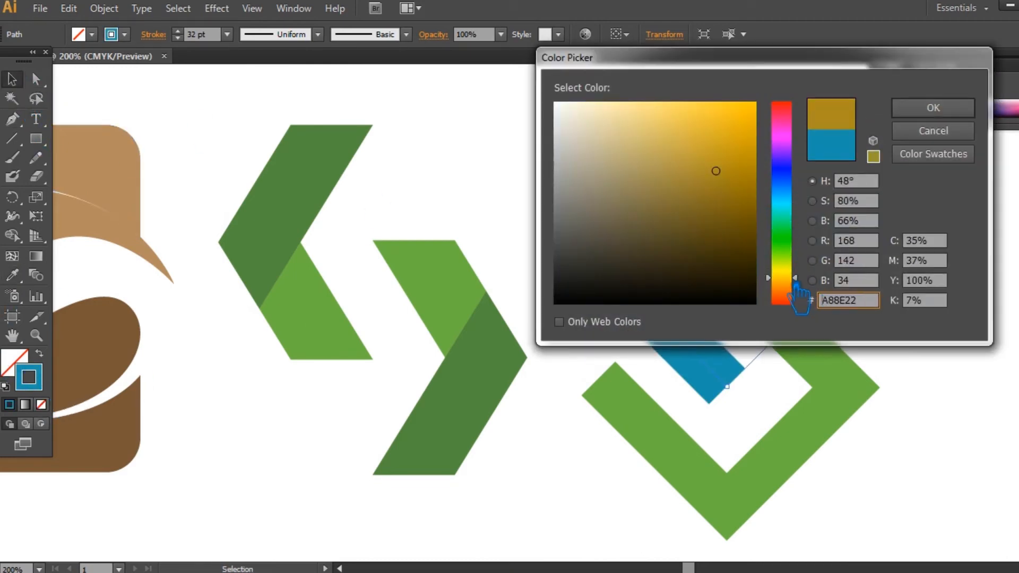
{"action": "left_click", "coordinate": [933, 108]}
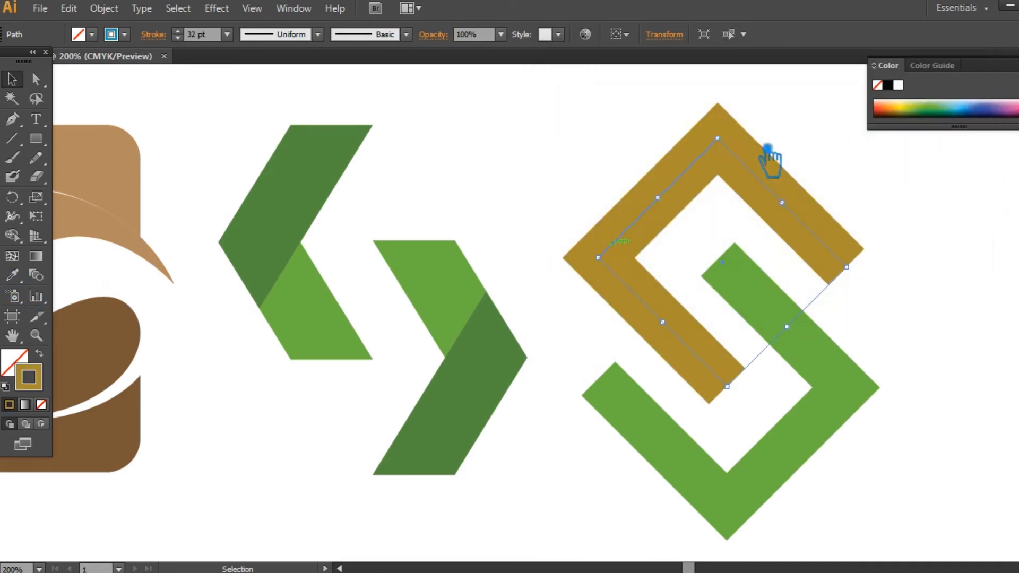
{"action": "left_click", "coordinate": [129, 164]}
{"action": "left_click", "coordinate": [789, 205]}
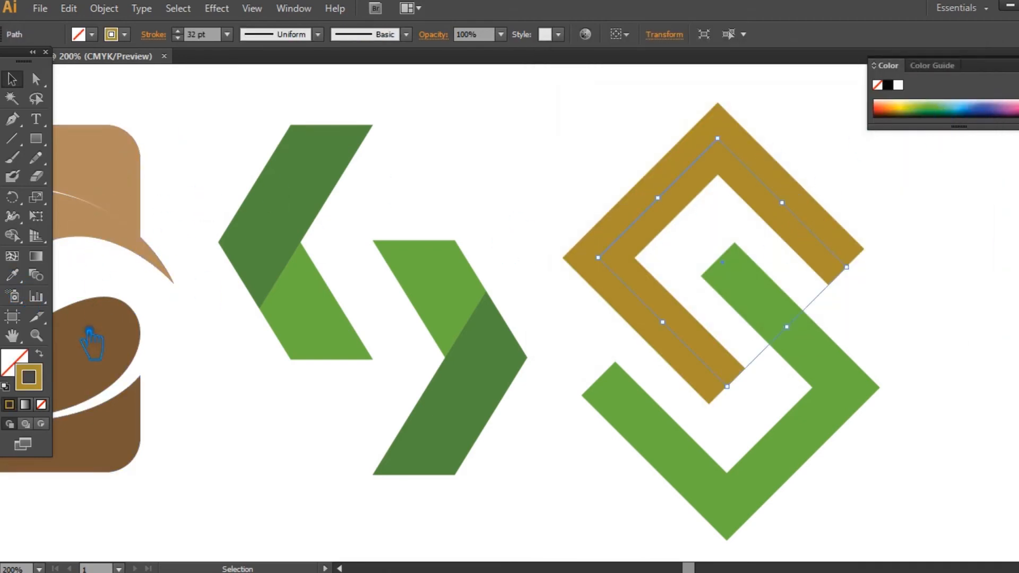
{"action": "double_click", "coordinate": [54, 387]}
{"action": "left_click", "coordinate": [718, 155]}
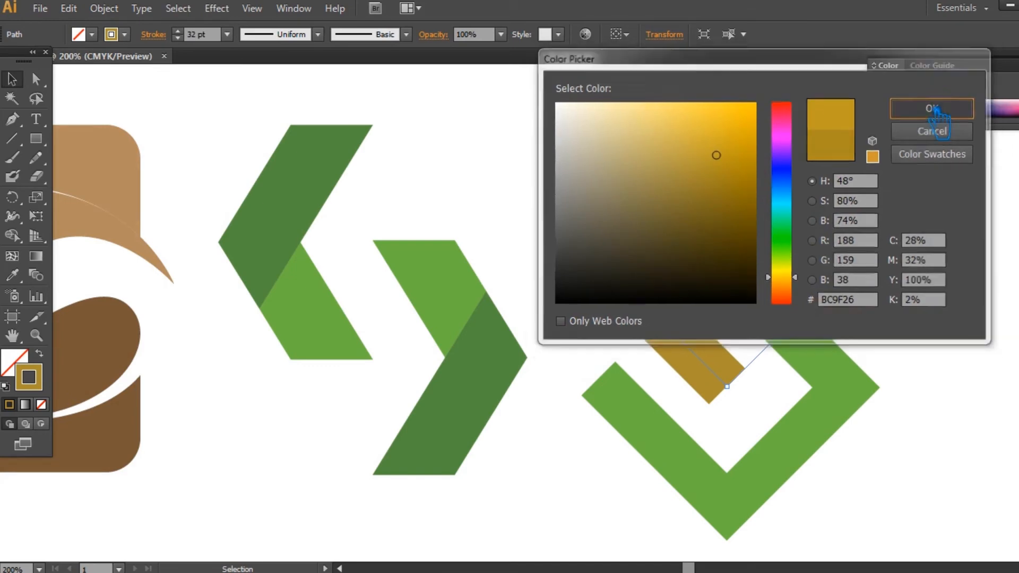
{"action": "left_click", "coordinate": [930, 106]}
{"action": "left_click", "coordinate": [958, 284]}
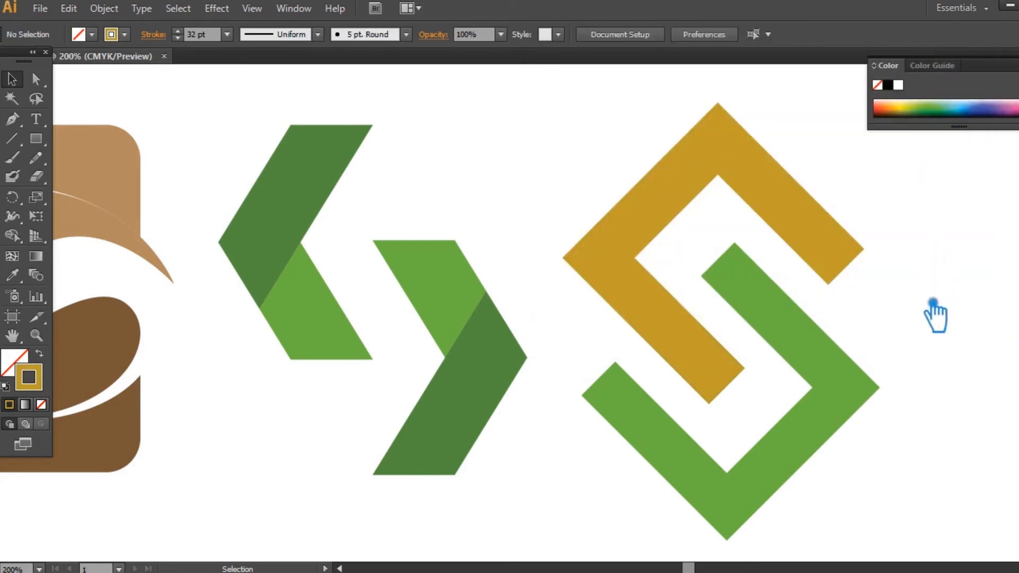
Step: Copy the upper path's 32 pt gold stroke to the lower green path and darken it to a golden brown
{"action": "left_click", "coordinate": [817, 363]}
{"action": "left_click", "coordinate": [12, 275]}
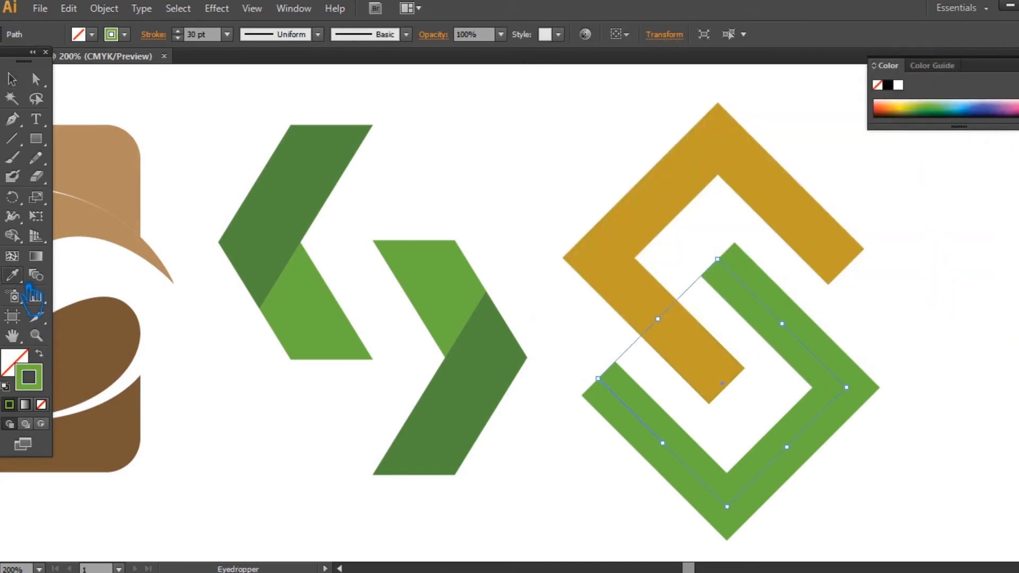
{"action": "left_click", "coordinate": [631, 278]}
{"action": "double_click", "coordinate": [54, 387]}
{"action": "left_click", "coordinate": [699, 186]}
{"action": "left_click", "coordinate": [707, 186]}
{"action": "left_click", "coordinate": [916, 107]}
{"action": "double_click", "coordinate": [58, 387]}
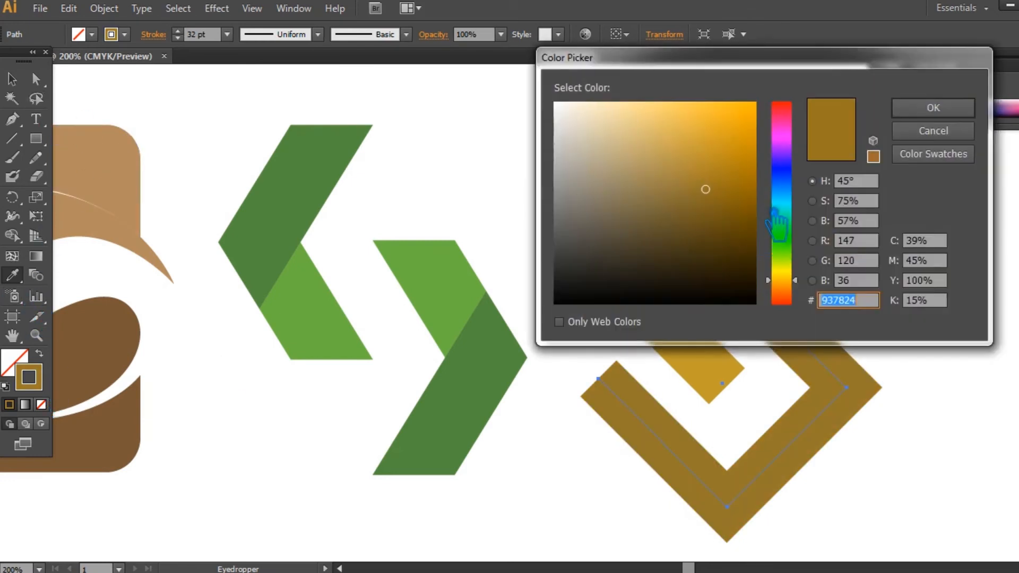
{"action": "left_click", "coordinate": [700, 176]}
{"action": "left_click", "coordinate": [930, 106]}
{"action": "key", "text": "v"}
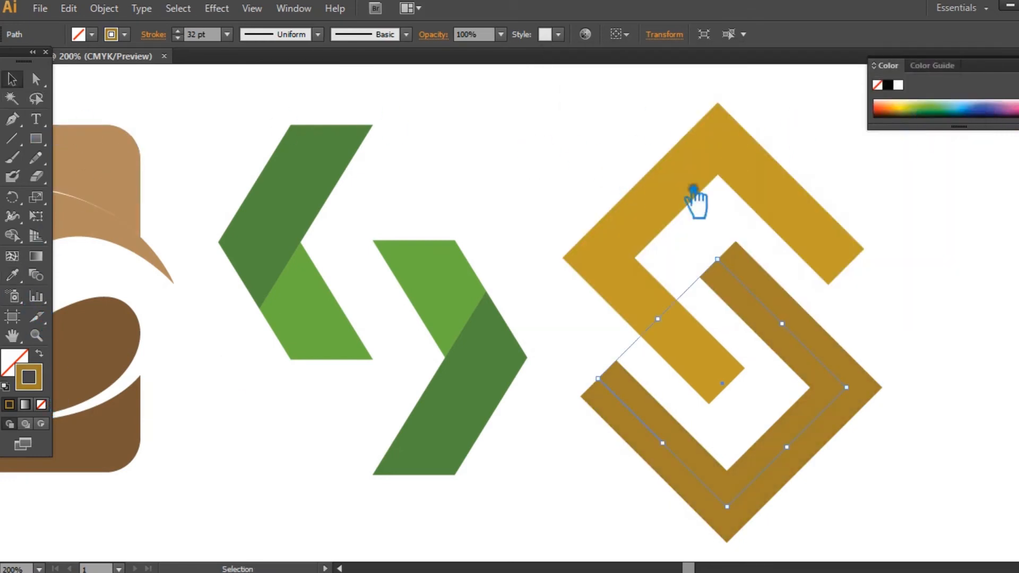
Step: Brighten the upper path's gold stroke to hex value CCA529
{"action": "left_click", "coordinate": [710, 198]}
{"action": "left_click", "coordinate": [698, 175]}
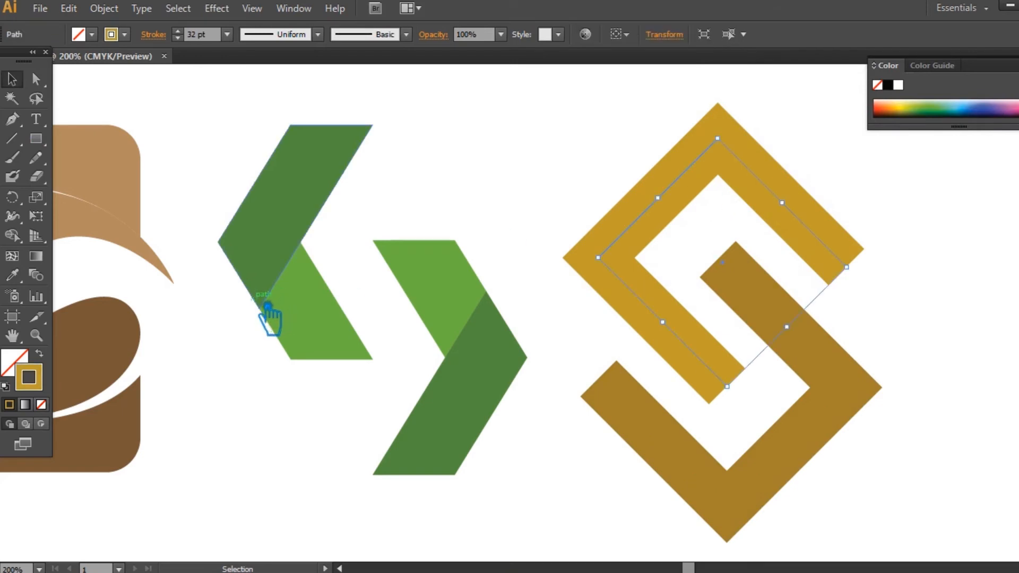
{"action": "double_click", "coordinate": [29, 378]}
{"action": "left_click", "coordinate": [715, 143]}
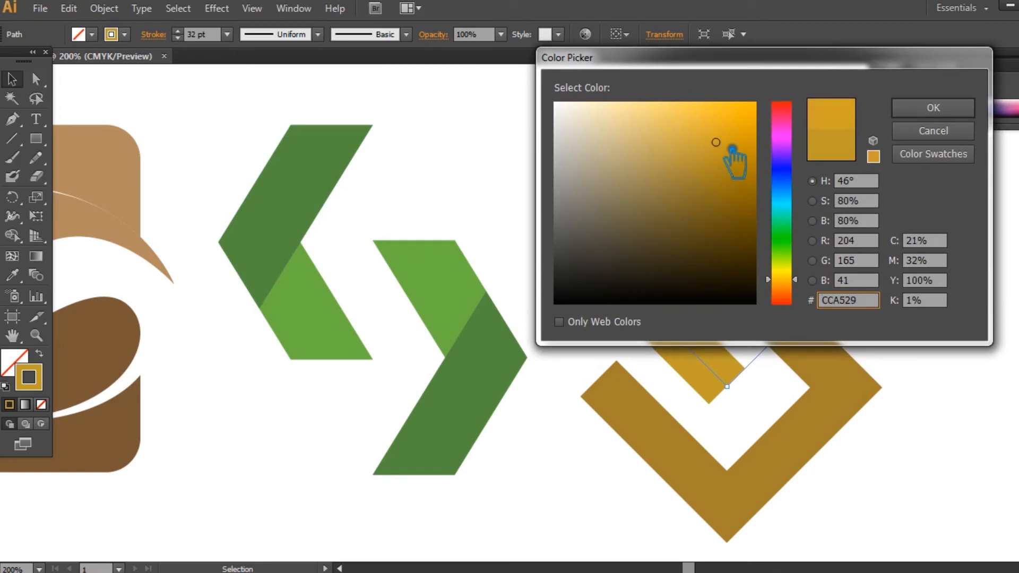
{"action": "left_click", "coordinate": [938, 116]}
{"action": "left_click", "coordinate": [930, 280]}
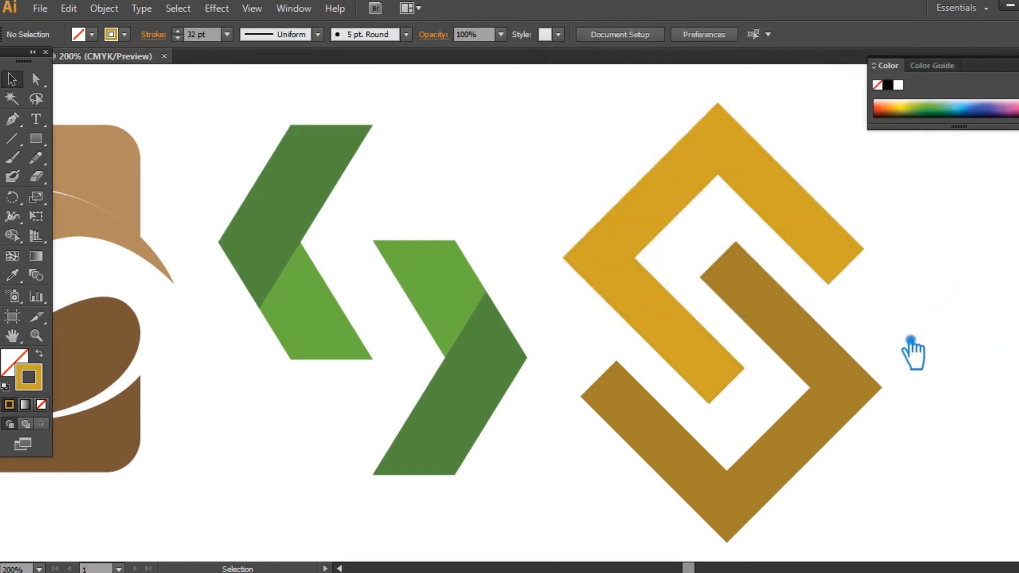
{"action": "left_click", "coordinate": [798, 337]}
{"action": "left_click", "coordinate": [666, 149], "text": "shift"}
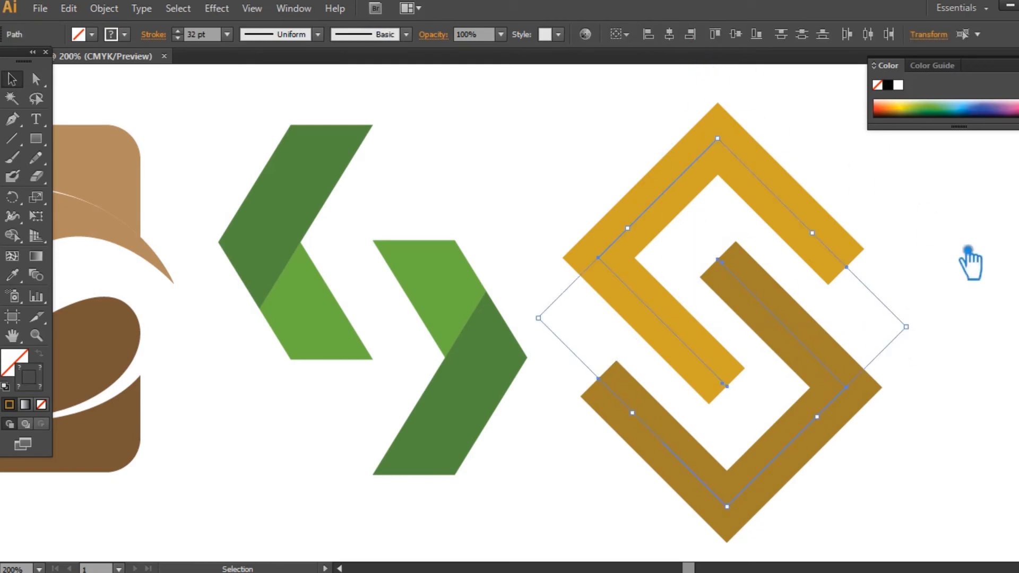
{"action": "key", "text": "p"}
{"action": "left_click", "coordinate": [725, 385]}
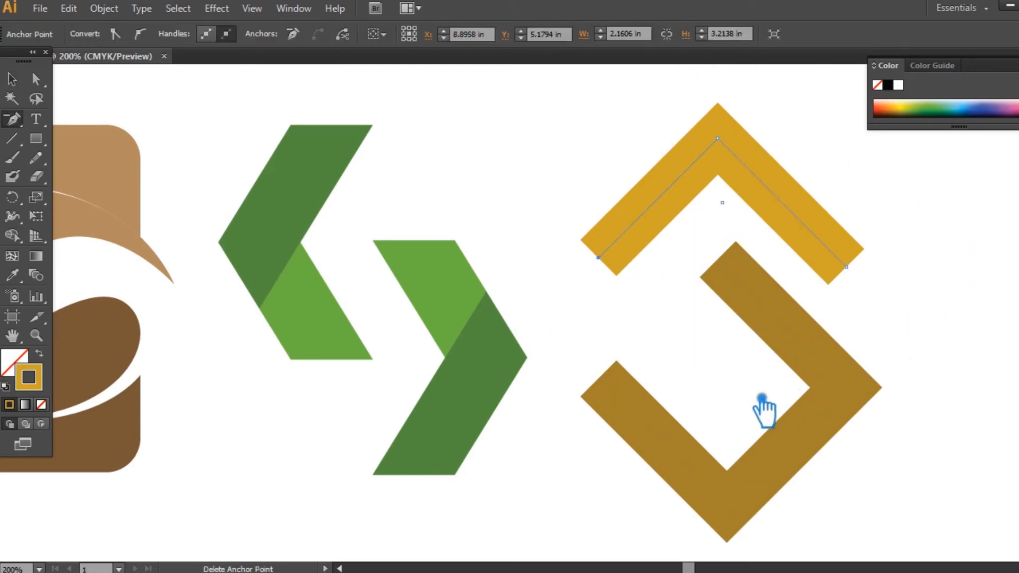
{"action": "key", "text": "ctrl+z"}
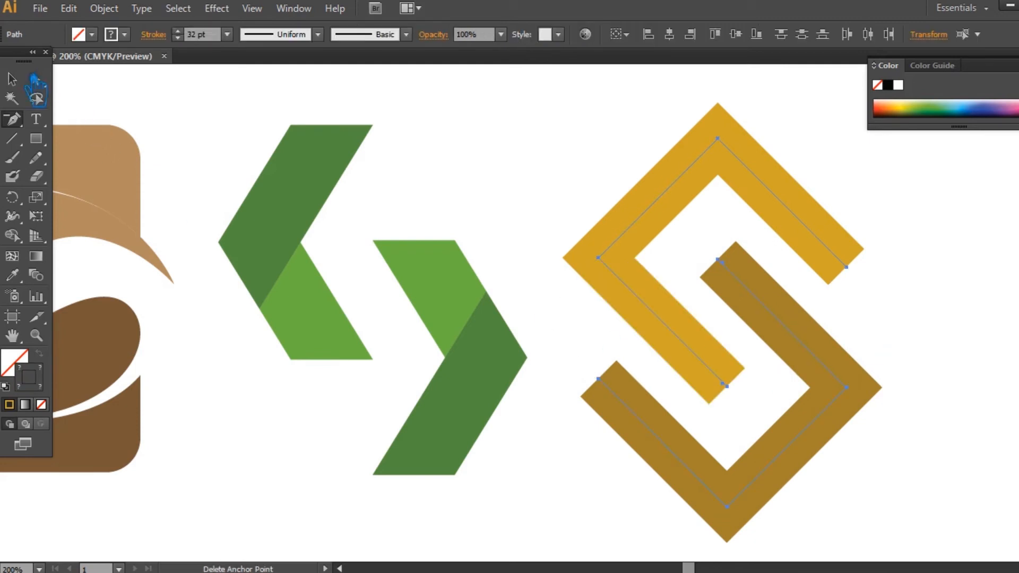
{"action": "key", "text": "v"}
{"action": "left_click", "coordinate": [952, 294]}
Step: Scale all three logos down together slightly, keeping their proportions
{"action": "key", "text": "space"}
{"action": "left_click_drag", "start_coordinate": [942, 308], "coordinate": [905, 292]}
{"action": "key", "text": "ctrl+minus"}
{"action": "key", "text": "space"}
{"action": "left_click_drag", "start_coordinate": [806, 376], "coordinate": [837, 387]}
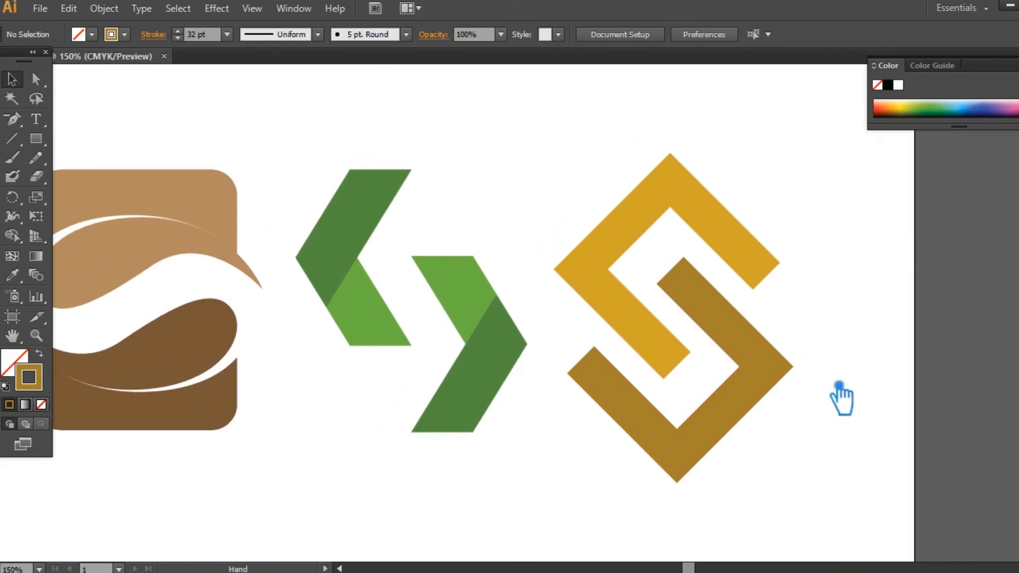
{"action": "key", "text": "ctrl+a"}
{"action": "left_click_drag", "start_coordinate": [762, 478], "coordinate": [663, 433]}
{"action": "left_click", "coordinate": [789, 419]}
Step: Set the stroke weight of both gold paths to 25 pt
{"action": "left_click", "coordinate": [661, 346]}
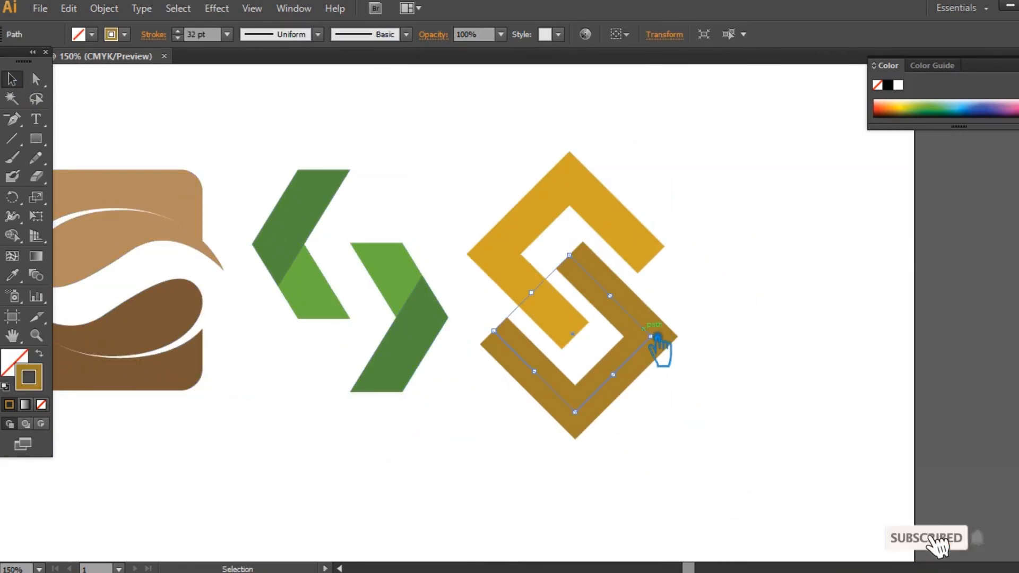
{"action": "left_click", "coordinate": [575, 336], "text": "shift"}
{"action": "scroll", "coordinate": [192, 36], "scroll_direction": "down", "scroll_amount": 7}
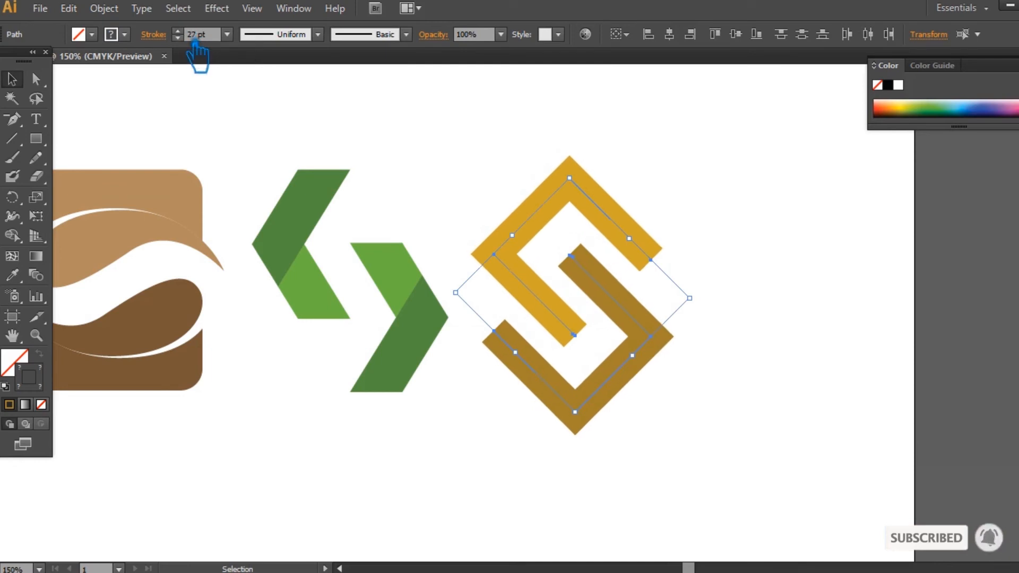
{"action": "left_click", "coordinate": [773, 312]}
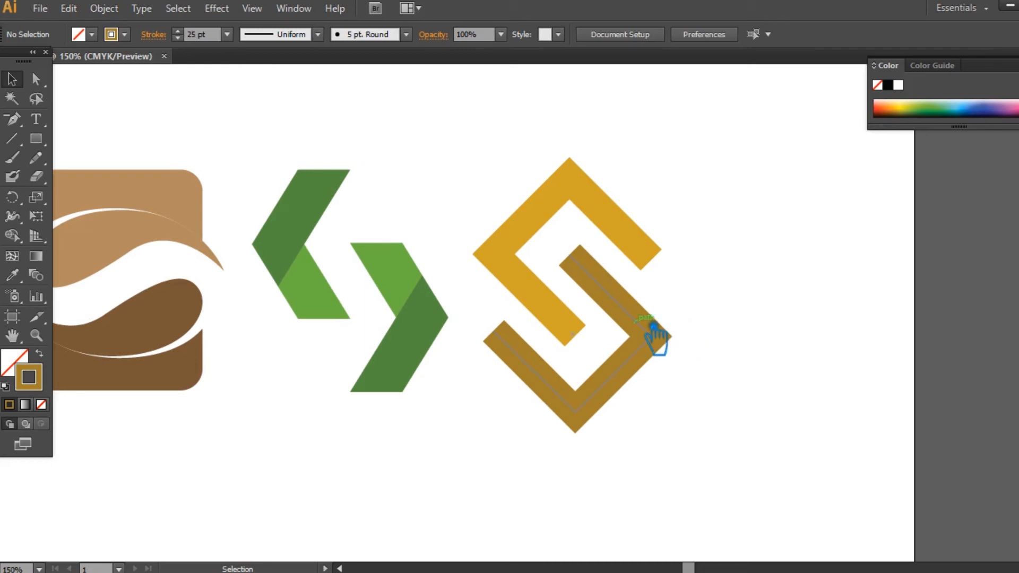
Step: Apply the 15 pt. Round brush to both gold paths of the S-shaped logo
{"action": "left_click", "coordinate": [617, 295]}
{"action": "left_click", "coordinate": [548, 233], "text": "shift"}
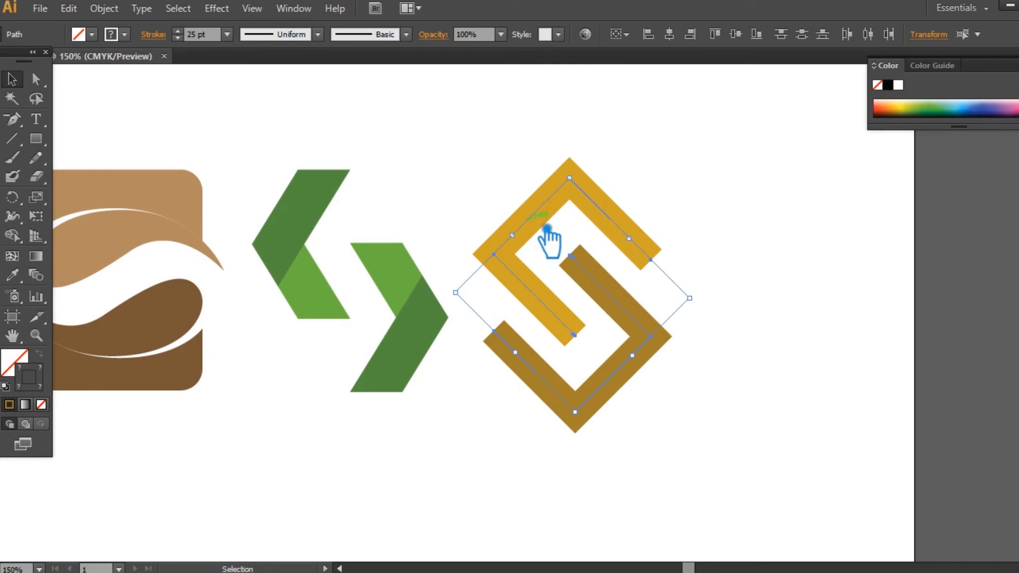
{"action": "left_click", "coordinate": [406, 34]}
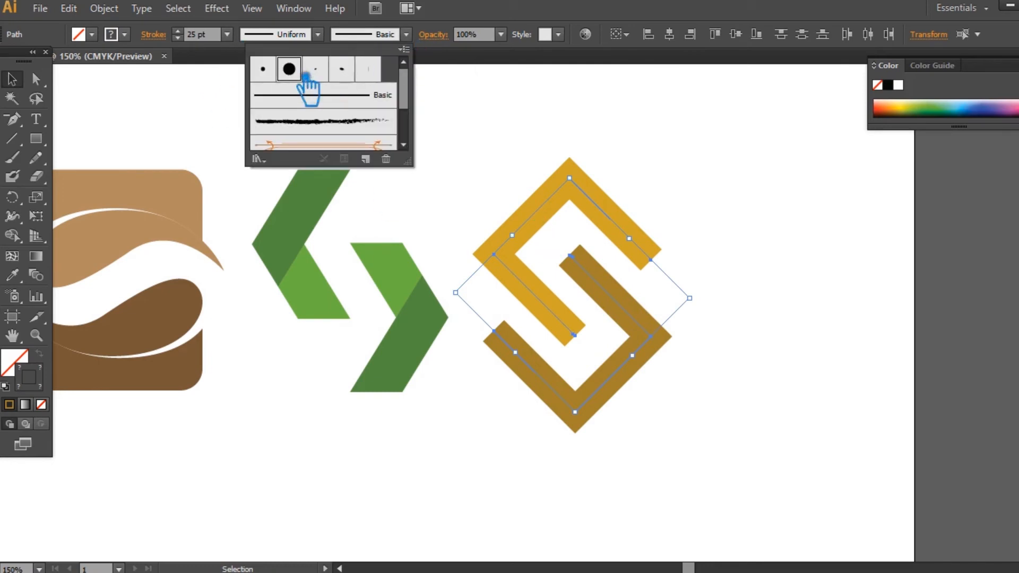
{"action": "left_click", "coordinate": [299, 73]}
Step: Set the stroke weight of both round-brushed gold paths to 1.6 pt
{"action": "left_click", "coordinate": [193, 34]}
{"action": "scroll", "coordinate": [192, 37], "scroll_direction": "up", "scroll_amount": 1}
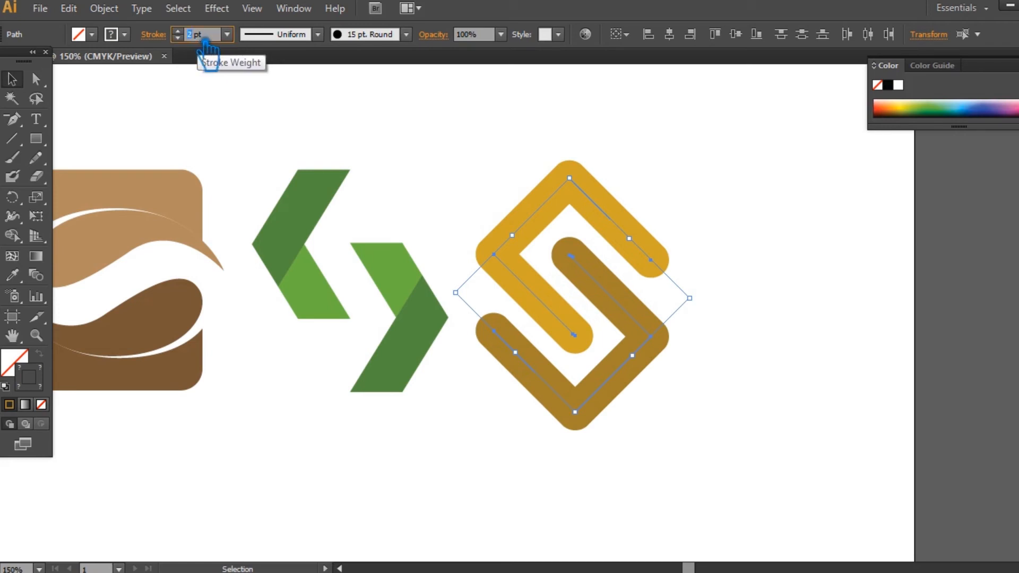
{"action": "type", "text": "1."}
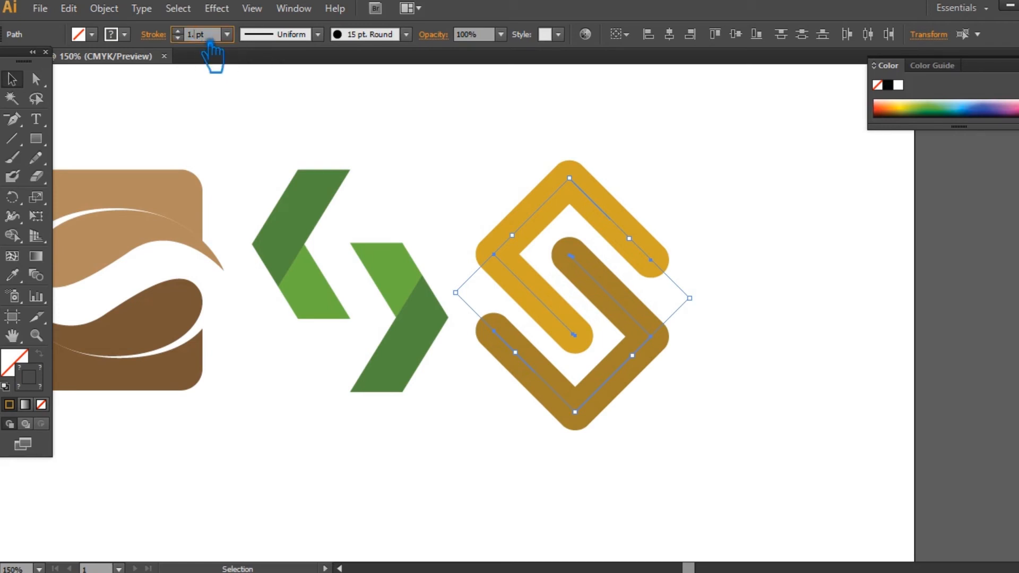
{"action": "type", "text": "6"}
{"action": "key", "text": "Return"}
{"action": "left_click", "coordinate": [775, 305]}
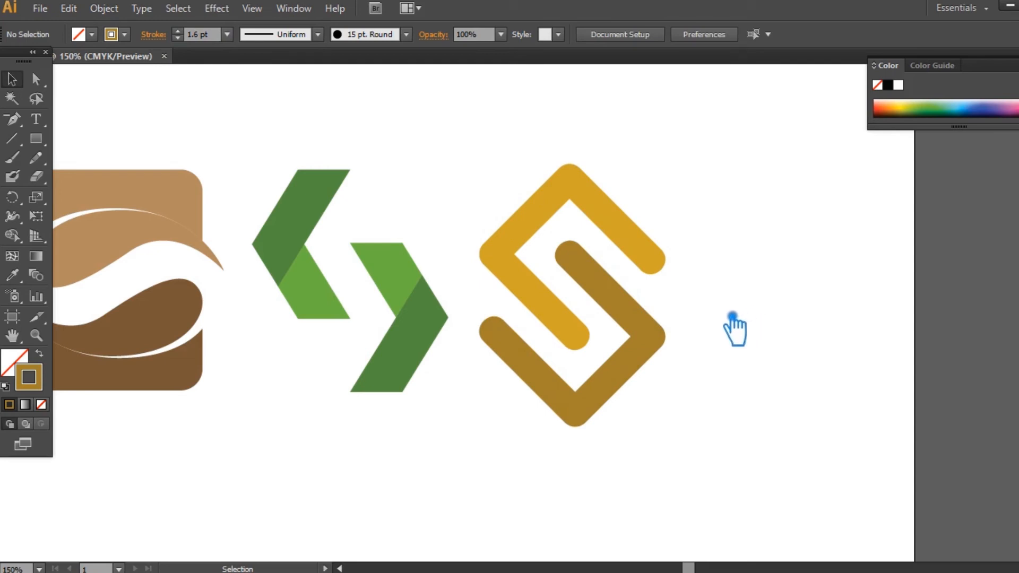
Step: Make solid filled copies of the lower and upper gold paths in place, swapping each copy's stroke color to its fill
{"action": "left_click", "coordinate": [643, 363]}
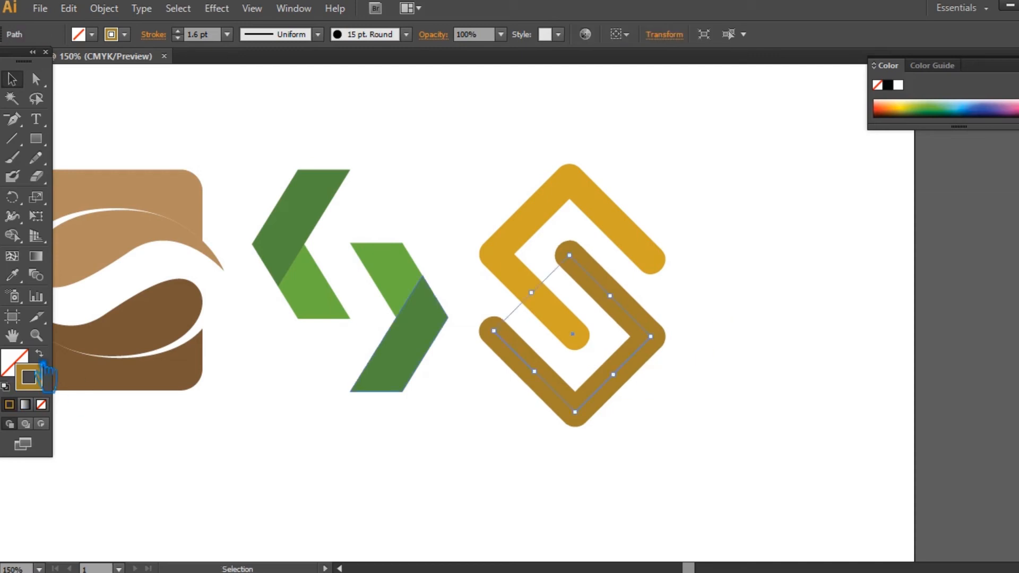
{"action": "left_click", "coordinate": [42, 363]}
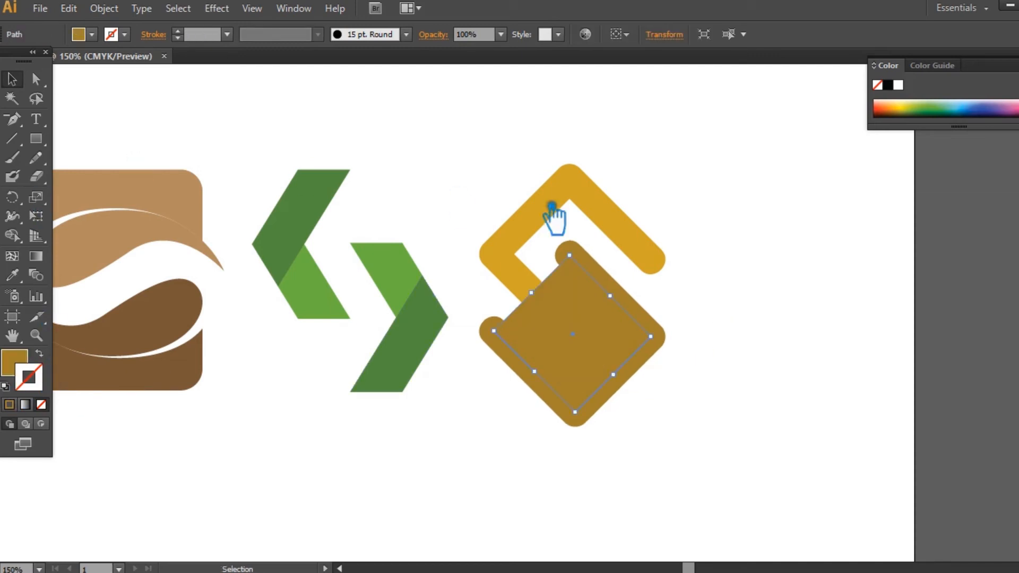
{"action": "left_click", "coordinate": [639, 243]}
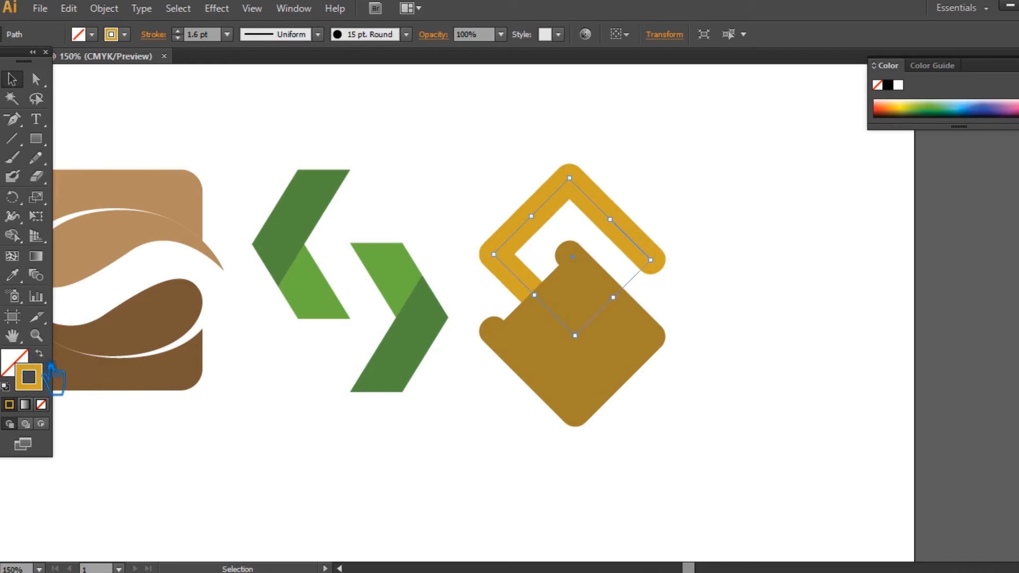
{"action": "left_click", "coordinate": [51, 366]}
{"action": "left_click", "coordinate": [708, 305]}
{"action": "left_click", "coordinate": [674, 270]}
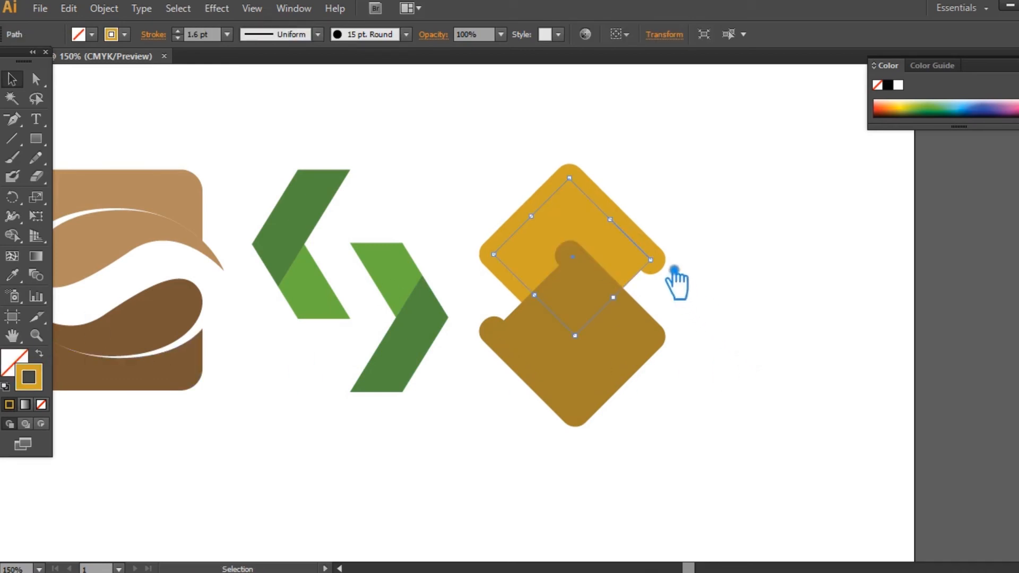
{"action": "left_click_drag", "start_coordinate": [576, 336], "coordinate": [576, 304]}
{"action": "key", "text": "ctrl+z"}
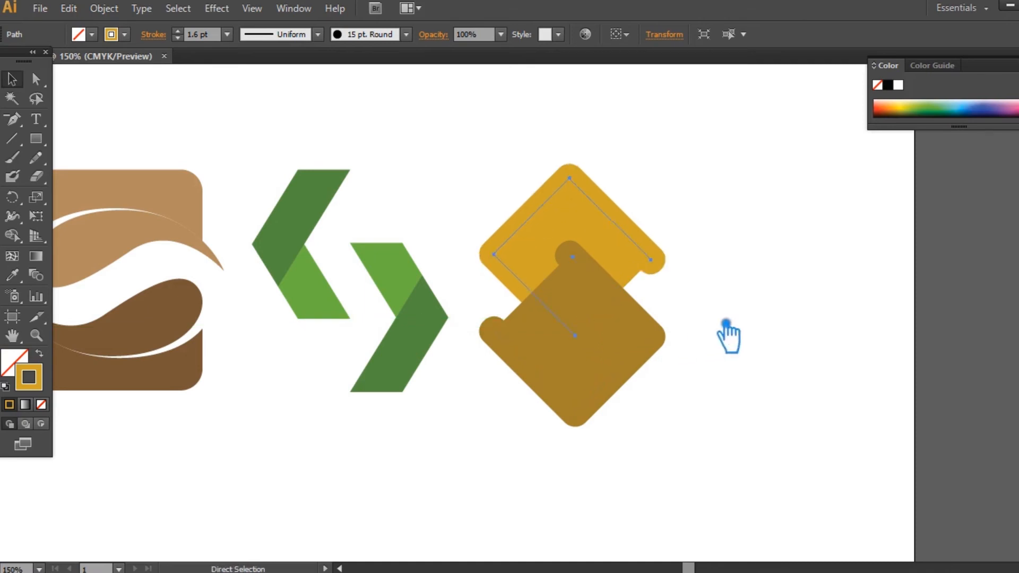
Step: Scale the upper filled gold diamond down about its center, leaving a thin white gap inside the open square
{"action": "left_click", "coordinate": [597, 352], "text": "shift"}
{"action": "left_click", "coordinate": [794, 339]}
{"action": "left_click", "coordinate": [601, 252]}
{"action": "left_click_drag", "start_coordinate": [593, 346], "coordinate": [591, 317]}
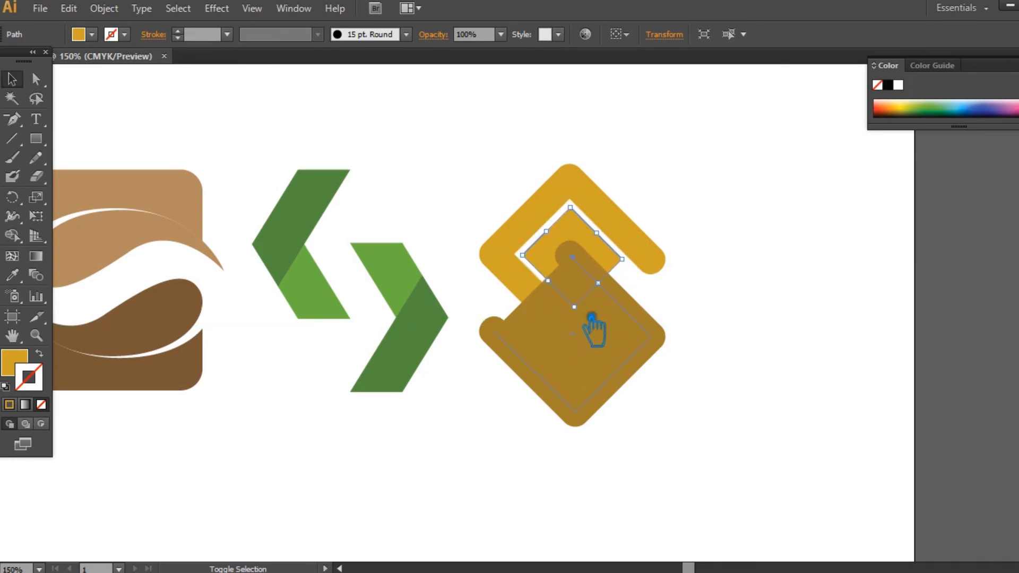
{"action": "left_click", "coordinate": [774, 313]}
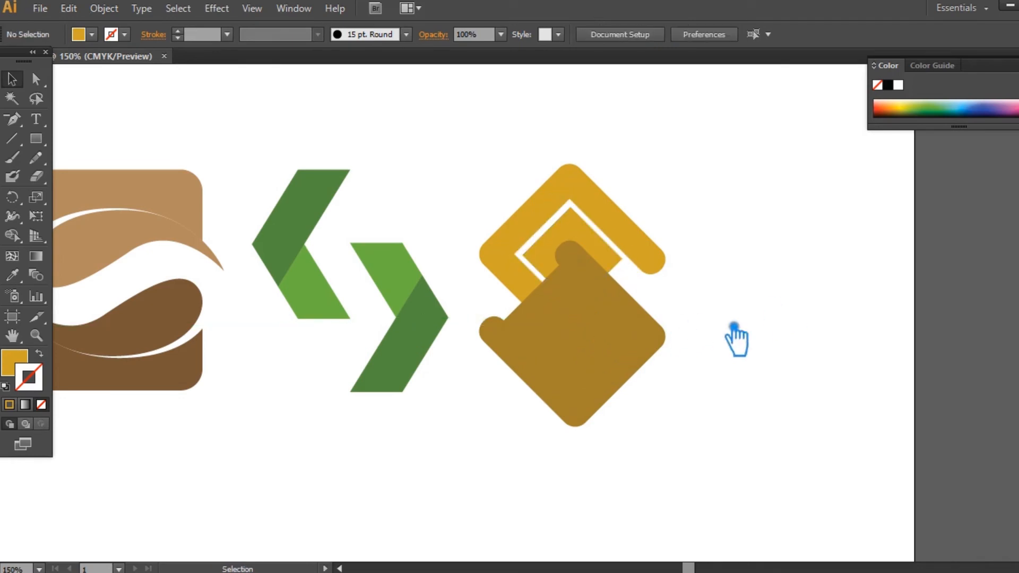
Step: Delete the lower golden-brown open square together with its filled copy
{"action": "left_click", "coordinate": [589, 345]}
{"action": "left_click", "coordinate": [584, 268], "text": "shift"}
{"action": "left_click", "coordinate": [593, 313]}
{"action": "key", "text": "Delete"}
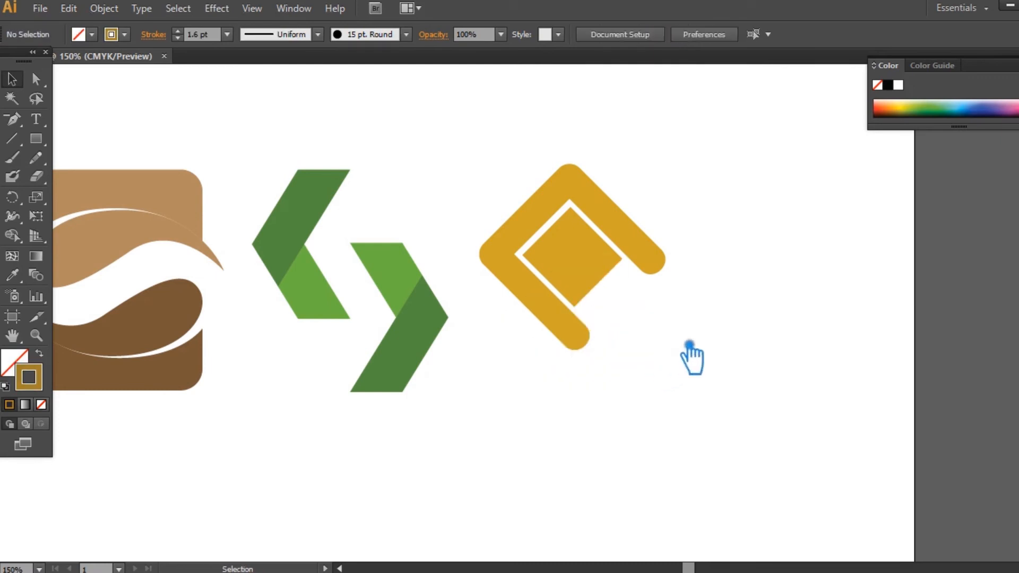
Step: Nudge the inner gold diamond slightly closer to the open square's inner corner to narrow the white gap
{"action": "left_click", "coordinate": [601, 265]}
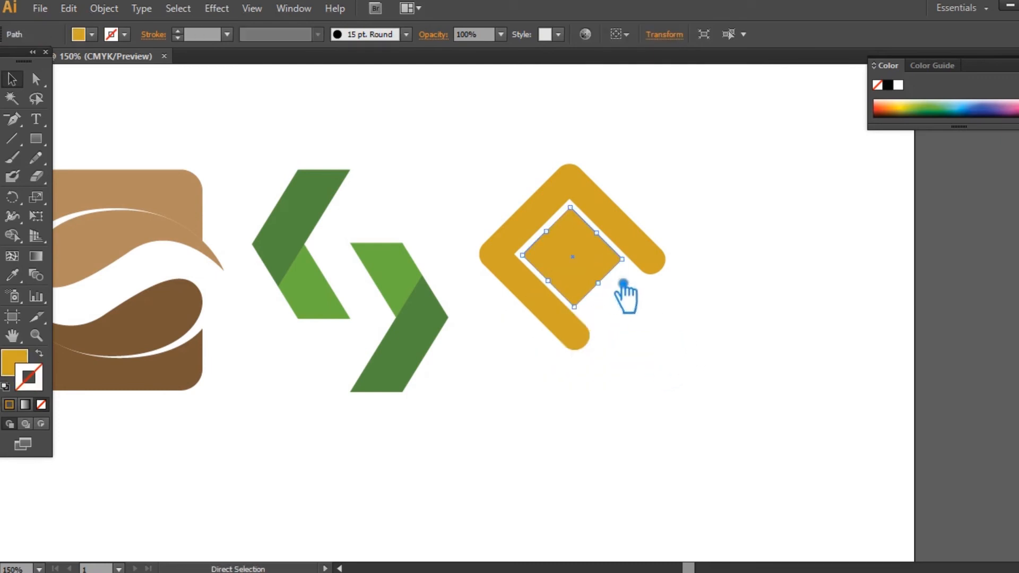
{"action": "key", "text": "ctrl+equal"}
{"action": "key", "text": "ctrl+equal"}
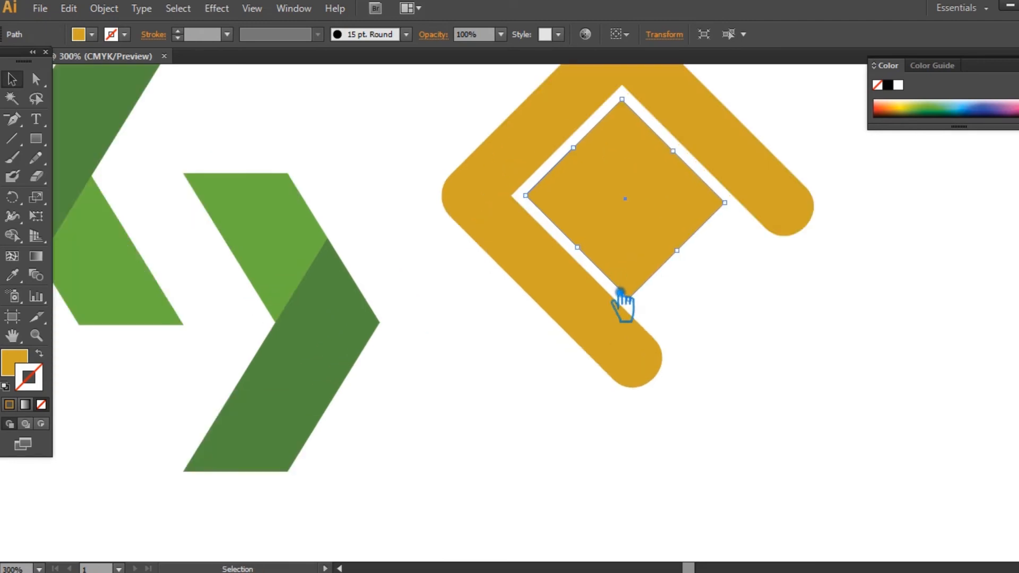
{"action": "left_click", "coordinate": [802, 325]}
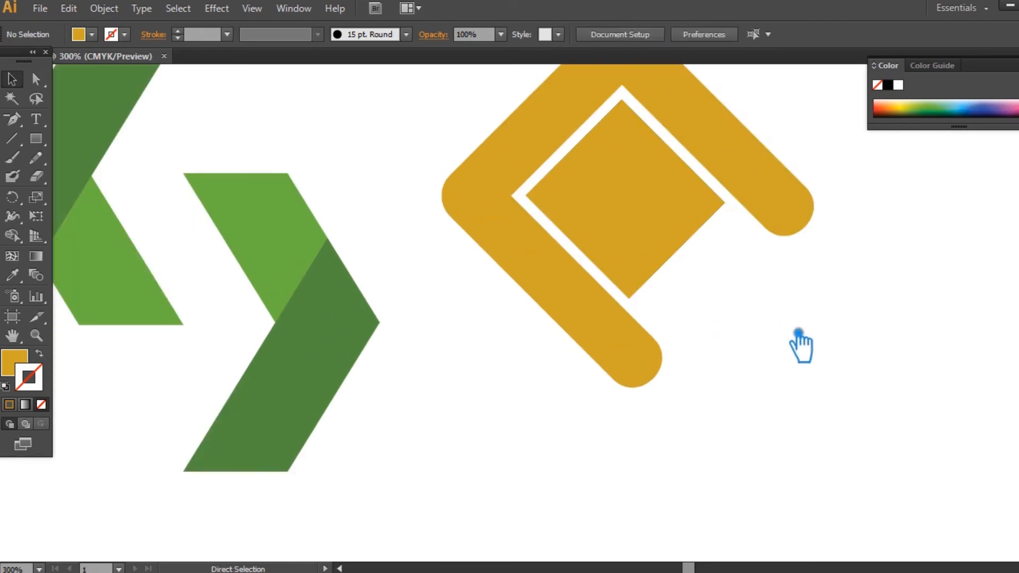
{"action": "key", "text": "ctrl+minus"}
{"action": "key", "text": "ctrl+minus"}
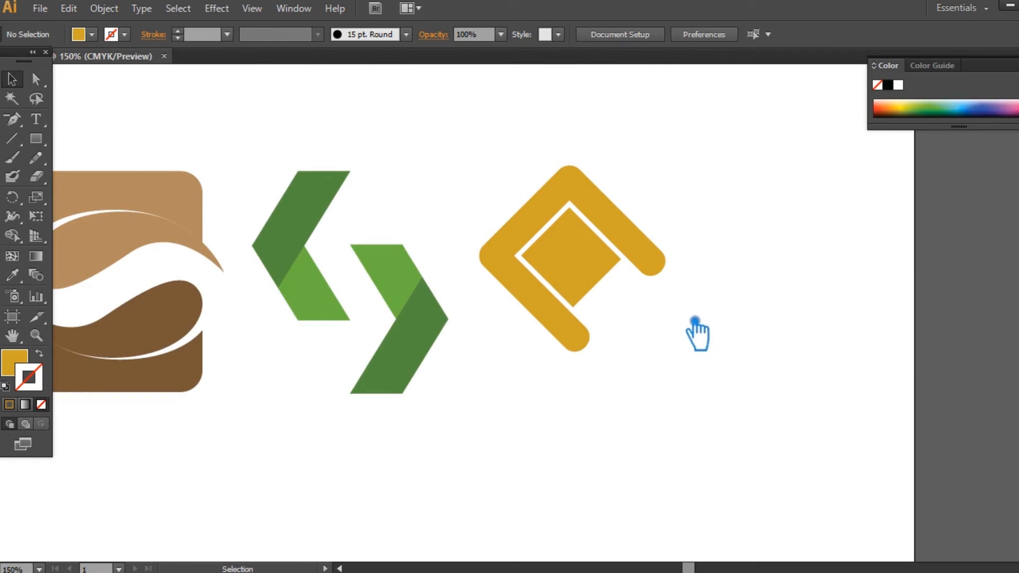
Step: Group the gold open square with its inner diamond
{"action": "left_click", "coordinate": [663, 251]}
{"action": "left_click_drag", "start_coordinate": [689, 351], "coordinate": [525, 175]}
{"action": "key", "text": "ctrl+g"}
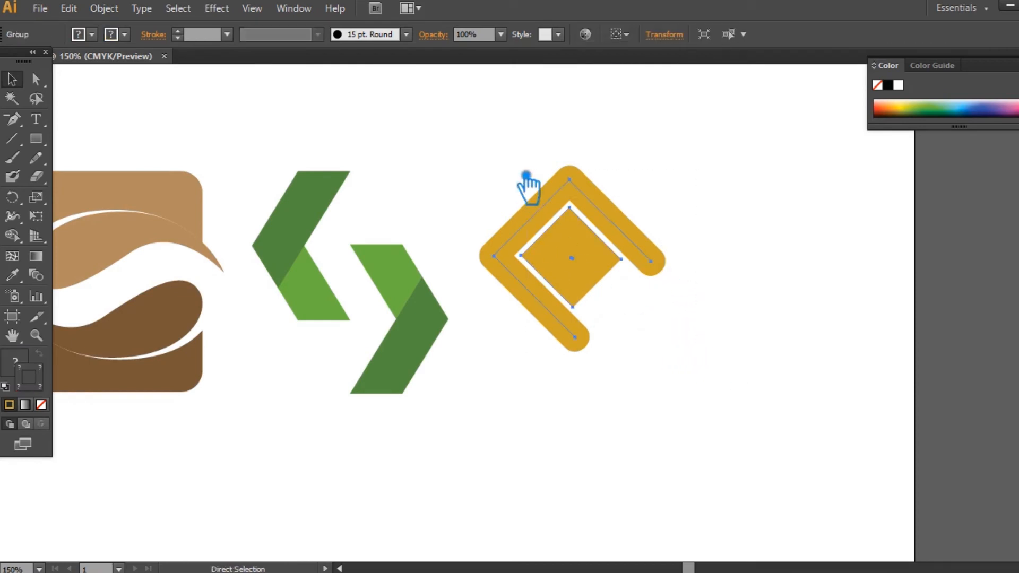
Step: Create a copy of the gold group reflected across the horizontal axis and move it straight down below the original
{"action": "right_click", "coordinate": [569, 229]}
{"action": "mouse_move", "coordinate": [631, 344]}
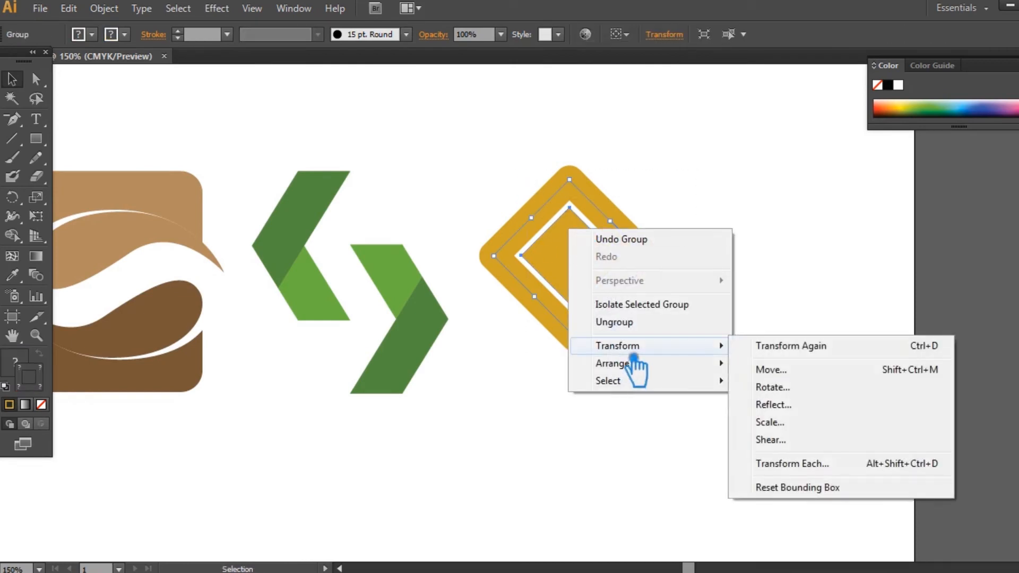
{"action": "left_click", "coordinate": [795, 403]}
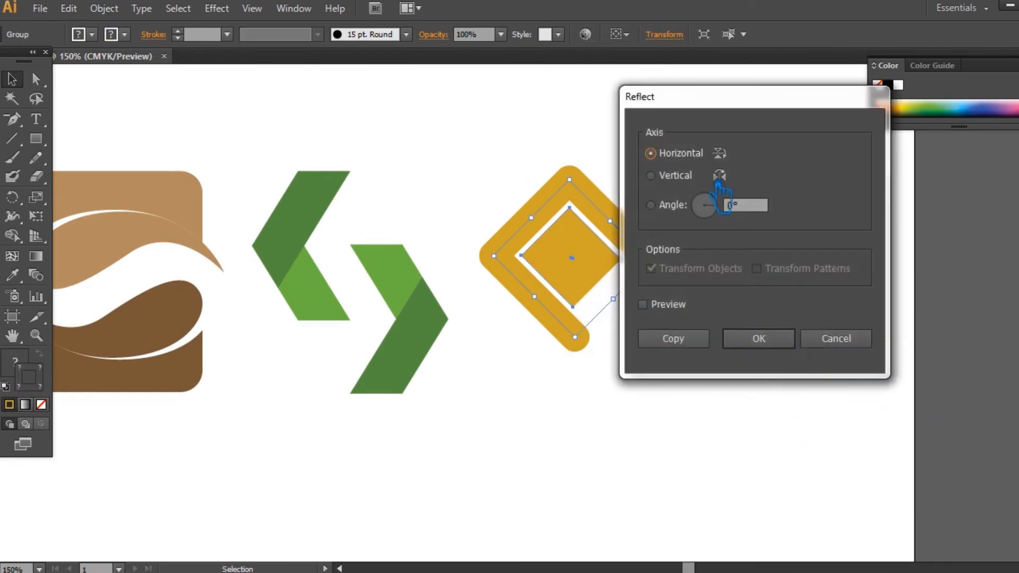
{"action": "left_click", "coordinate": [696, 339]}
{"action": "left_click", "coordinate": [635, 301]}
{"action": "left_click_drag", "start_coordinate": [635, 302], "coordinate": [635, 403]}
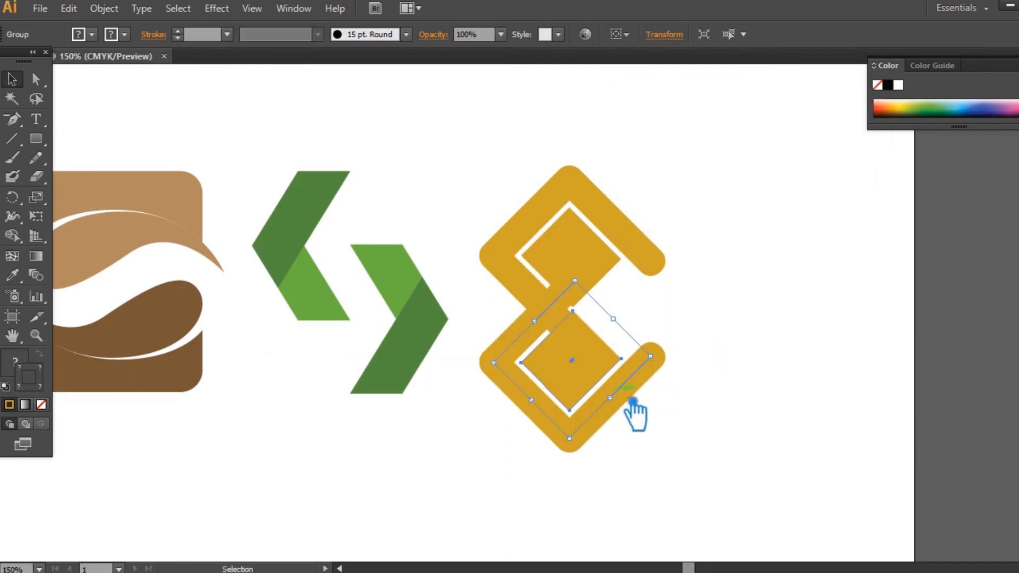
Step: Reflect the lower gold group across the vertical axis to complete the S shape
{"action": "right_click", "coordinate": [620, 395]}
{"action": "mouse_move", "coordinate": [767, 512]}
{"action": "left_click", "coordinate": [848, 428]}
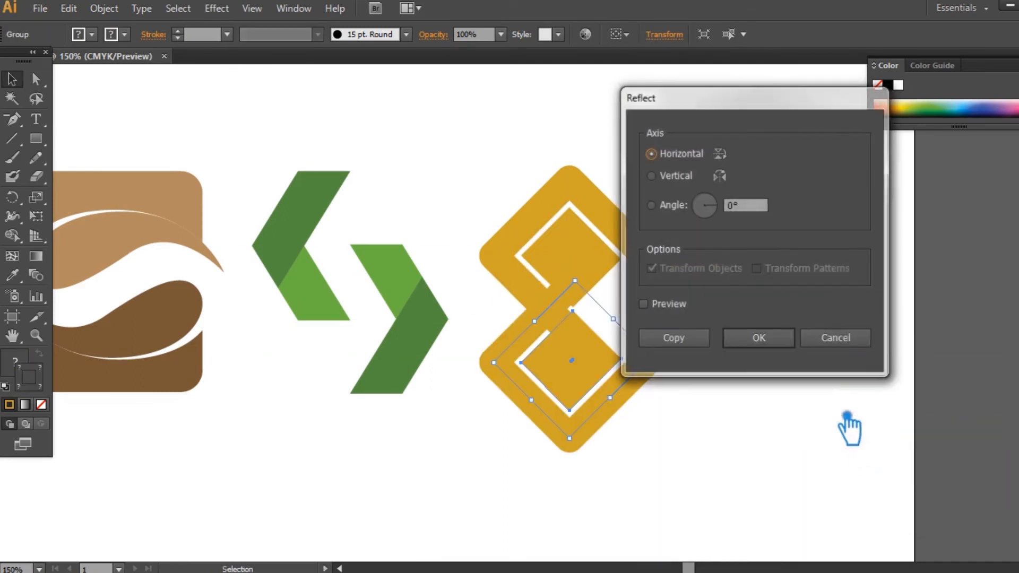
{"action": "left_click", "coordinate": [677, 176]}
{"action": "left_click", "coordinate": [780, 349]}
{"action": "left_click", "coordinate": [811, 338]}
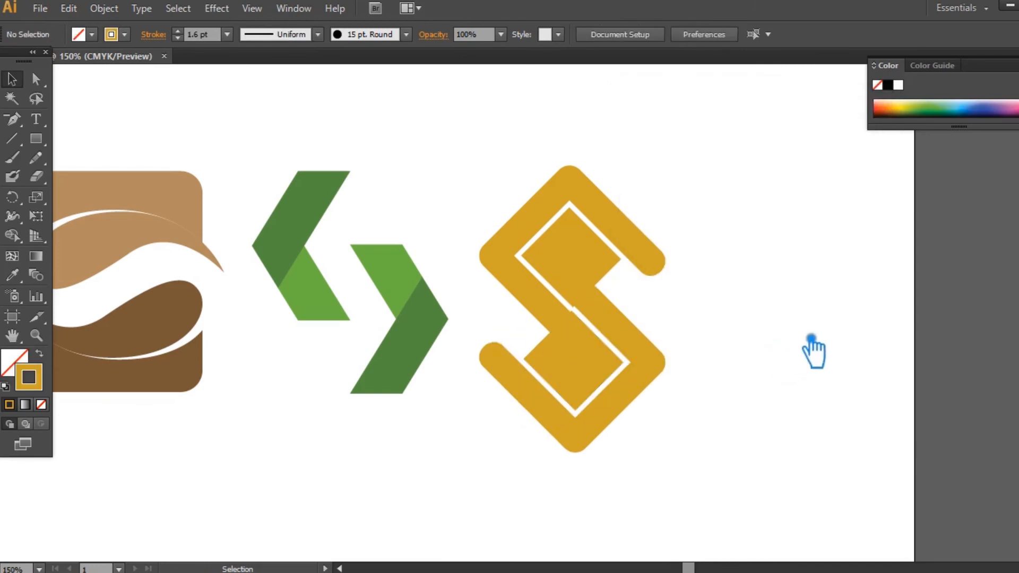
Step: Align the two gold groups on their horizontal centers and nudge the lower group down so their white lines join
{"action": "left_click_drag", "start_coordinate": [652, 355], "coordinate": [649, 354]}
{"action": "left_click_drag", "start_coordinate": [747, 424], "coordinate": [521, 152]}
{"action": "left_click", "coordinate": [670, 34]}
{"action": "left_click", "coordinate": [825, 311]}
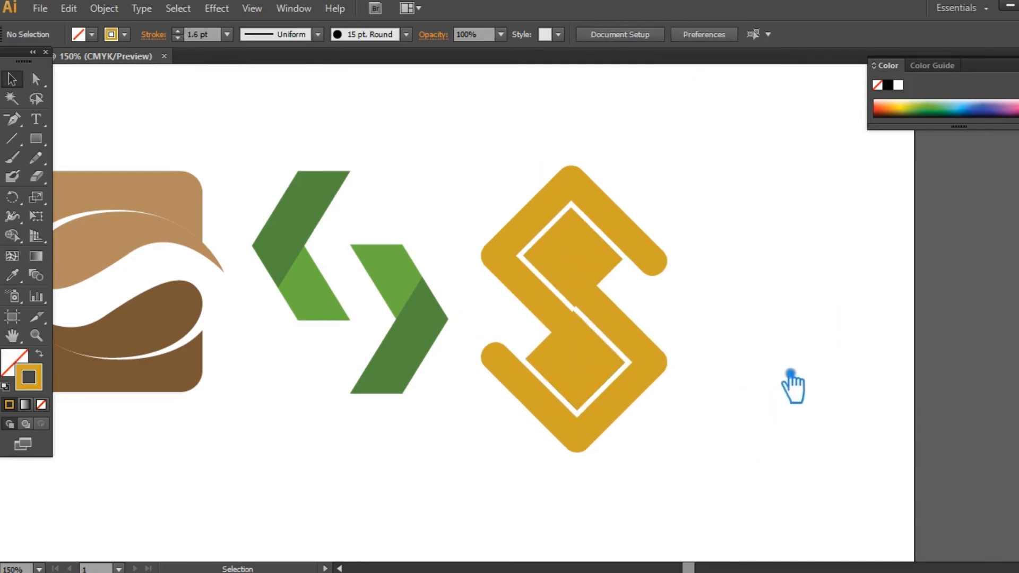
{"action": "left_click", "coordinate": [657, 345]}
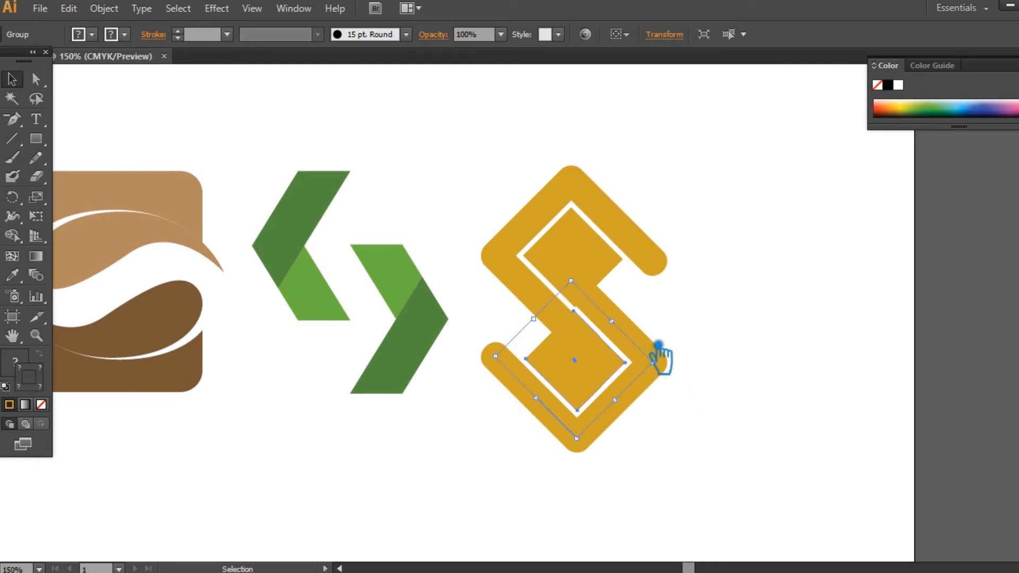
{"action": "left_click", "coordinate": [721, 345]}
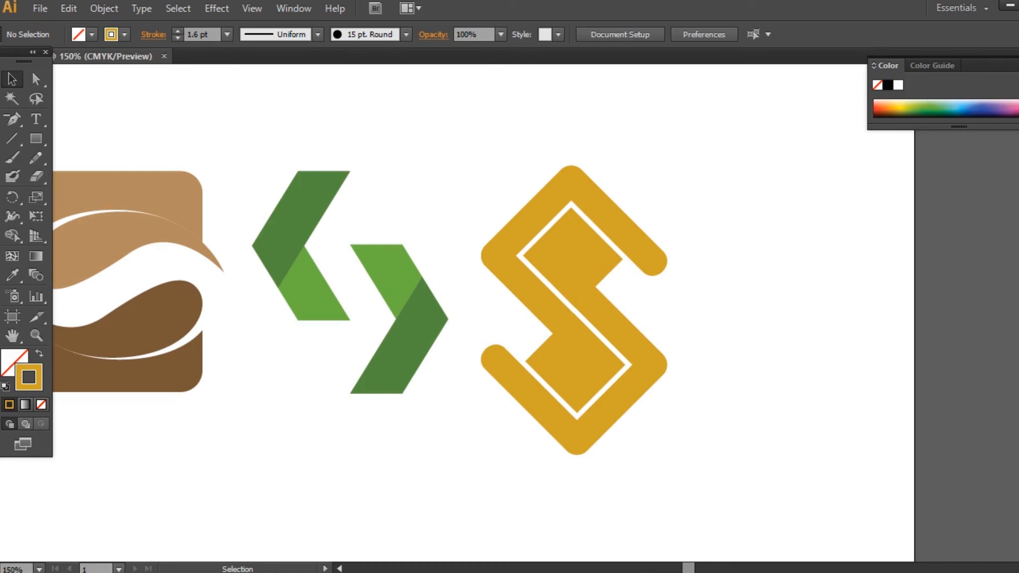
Step: Duplicate the finished gold S logo straight to its right
{"action": "key", "text": "space"}
{"action": "left_click_drag", "start_coordinate": [782, 360], "coordinate": [862, 334]}
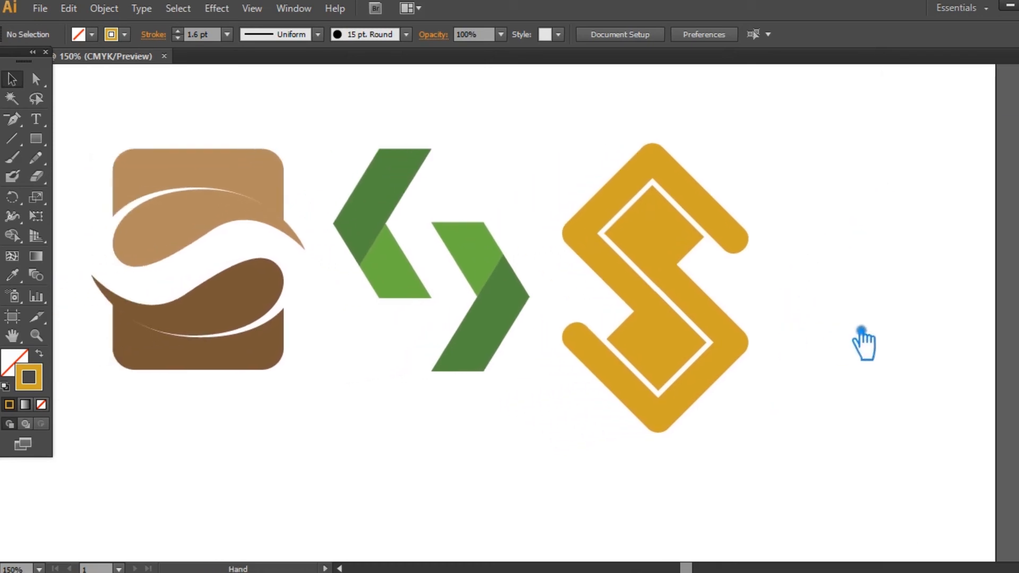
{"action": "left_click", "coordinate": [610, 180]}
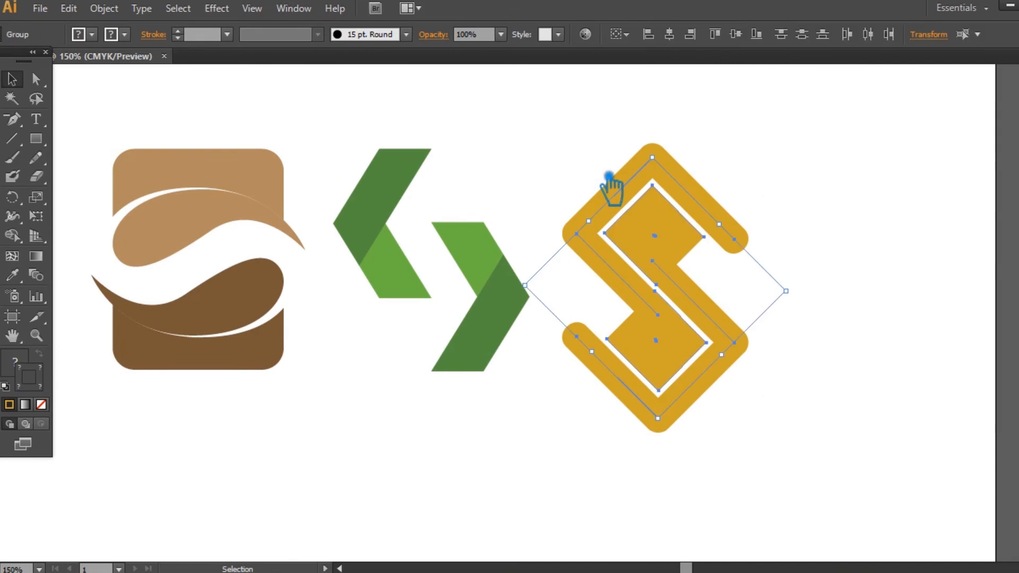
{"action": "left_click", "coordinate": [836, 295]}
{"action": "left_click_drag", "start_coordinate": [708, 332], "coordinate": [903, 324]}
{"action": "left_click", "coordinate": [773, 436]}
Step: Move the green logo about 0.33 in left, closer to the brown logo
{"action": "left_click", "coordinate": [391, 270]}
{"action": "left_click", "coordinate": [364, 355]}
{"action": "left_click_drag", "start_coordinate": [405, 278], "coordinate": [379, 277]}
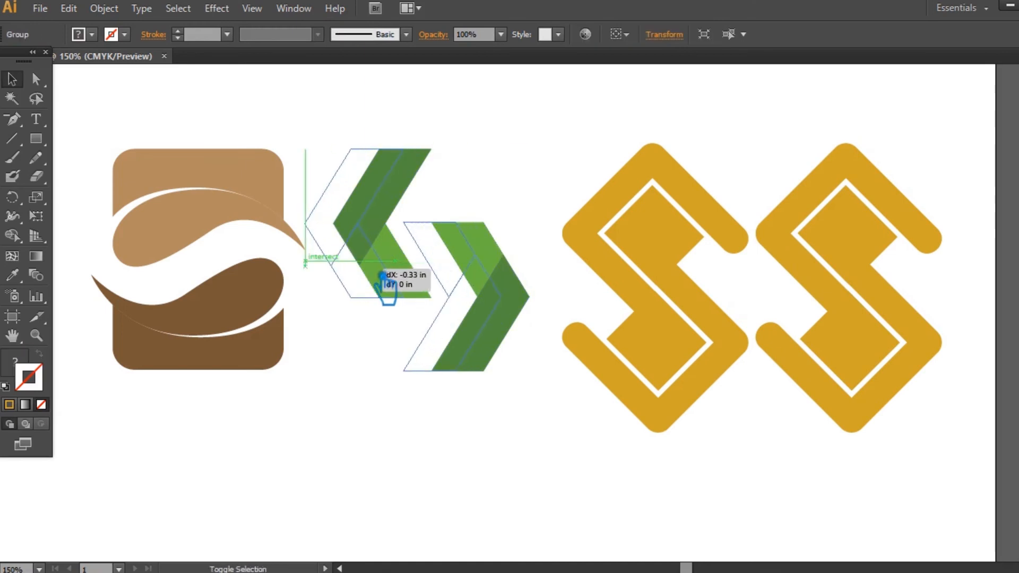
{"action": "left_click", "coordinate": [341, 379]}
{"action": "left_click", "coordinate": [238, 355]}
{"action": "left_click", "coordinate": [311, 382]}
Step: Shift the original gold logo and its copy left toward the green logo
{"action": "left_click_drag", "start_coordinate": [655, 315], "coordinate": [589, 318]}
{"action": "left_click", "coordinate": [711, 366]}
{"action": "left_click_drag", "start_coordinate": [849, 352], "coordinate": [796, 349]}
Step: Ungroup the gold copy and then its upper half into separate paths
{"action": "right_click", "coordinate": [791, 323]}
{"action": "left_click", "coordinate": [827, 417]}
{"action": "left_click", "coordinate": [943, 341]}
{"action": "left_click", "coordinate": [878, 248]}
{"action": "right_click", "coordinate": [878, 245]}
{"action": "left_click", "coordinate": [905, 332]}
{"action": "left_click", "coordinate": [919, 213]}
{"action": "left_click", "coordinate": [884, 233]}
{"action": "right_click", "coordinate": [884, 233]}
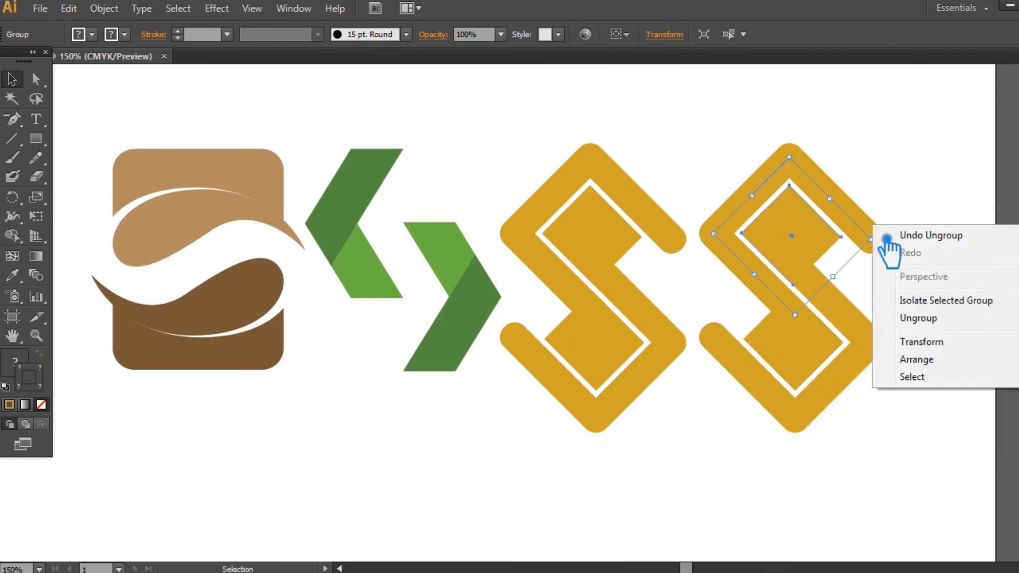
{"action": "left_click", "coordinate": [904, 319]}
{"action": "left_click", "coordinate": [931, 290]}
Step: Give the copy's upper open outline the Basic brush and a 24 pt stroke so its corners turn sharp
{"action": "left_click", "coordinate": [891, 239]}
{"action": "left_click", "coordinate": [406, 34]}
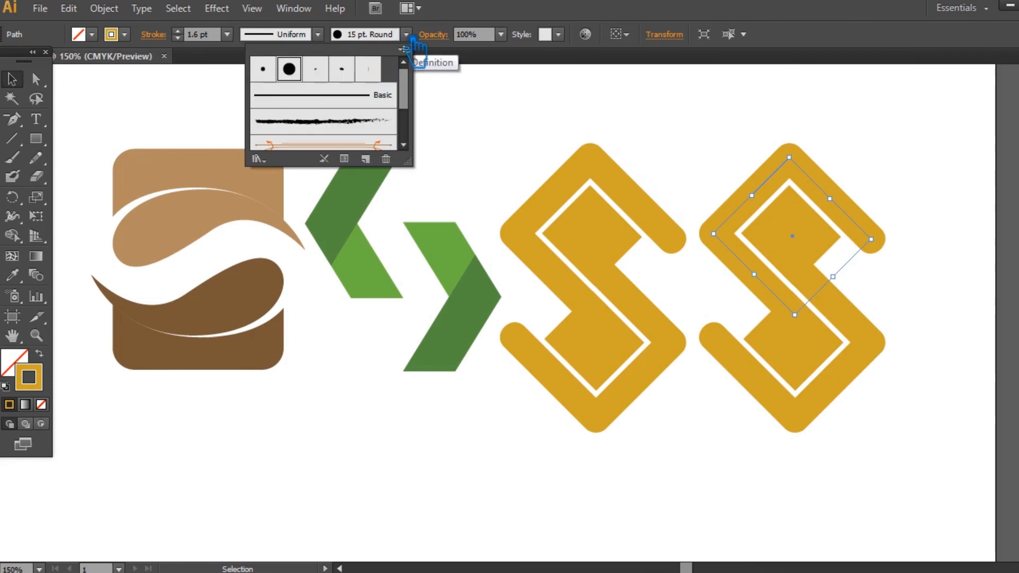
{"action": "left_click", "coordinate": [340, 105]}
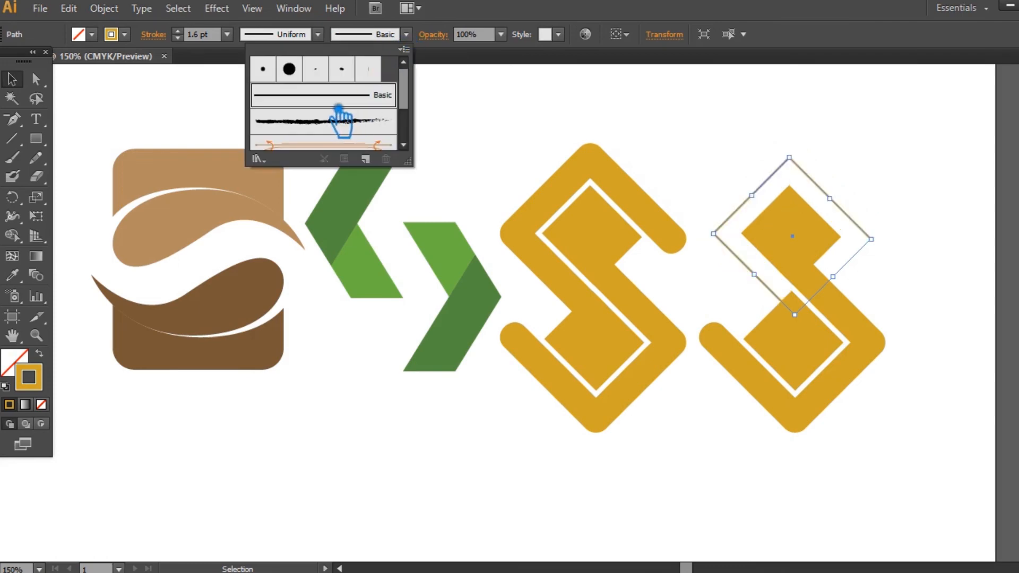
{"action": "left_click", "coordinate": [196, 34]}
{"action": "type", "text": "6"}
{"action": "key", "text": "Return"}
{"action": "scroll", "coordinate": [194, 39], "scroll_direction": "up", "scroll_amount": 18}
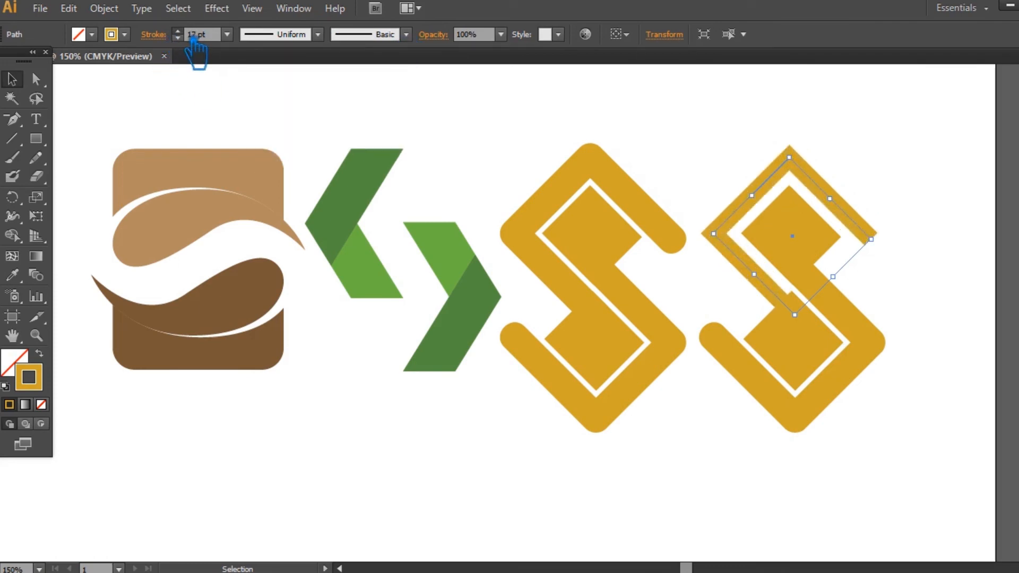
{"action": "left_click", "coordinate": [931, 276]}
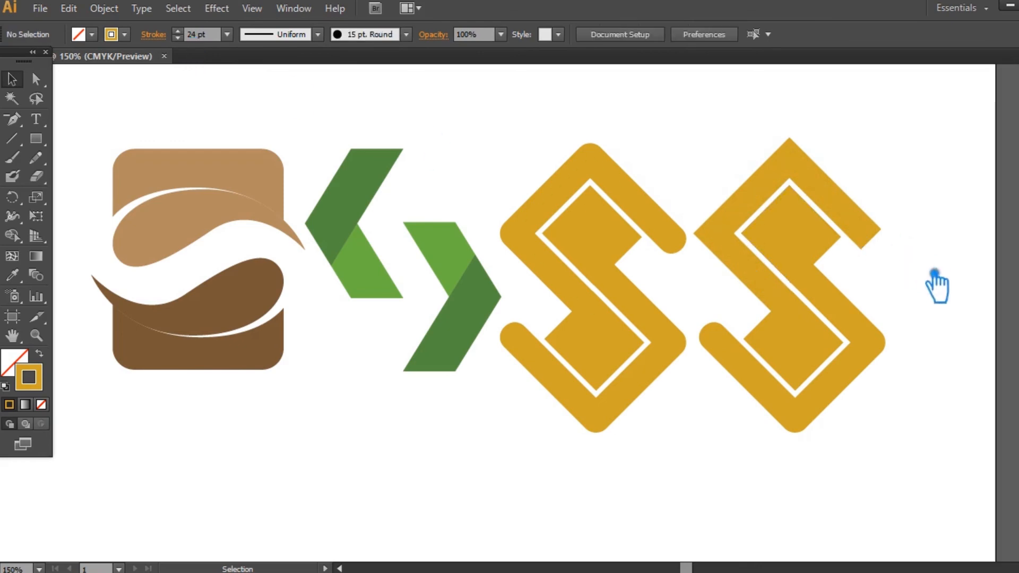
Step: Ungroup the lower half of the gold copy into separate paths
{"action": "left_click", "coordinate": [775, 379]}
{"action": "left_click", "coordinate": [755, 431]}
{"action": "right_click", "coordinate": [757, 387]}
{"action": "left_click", "coordinate": [772, 470]}
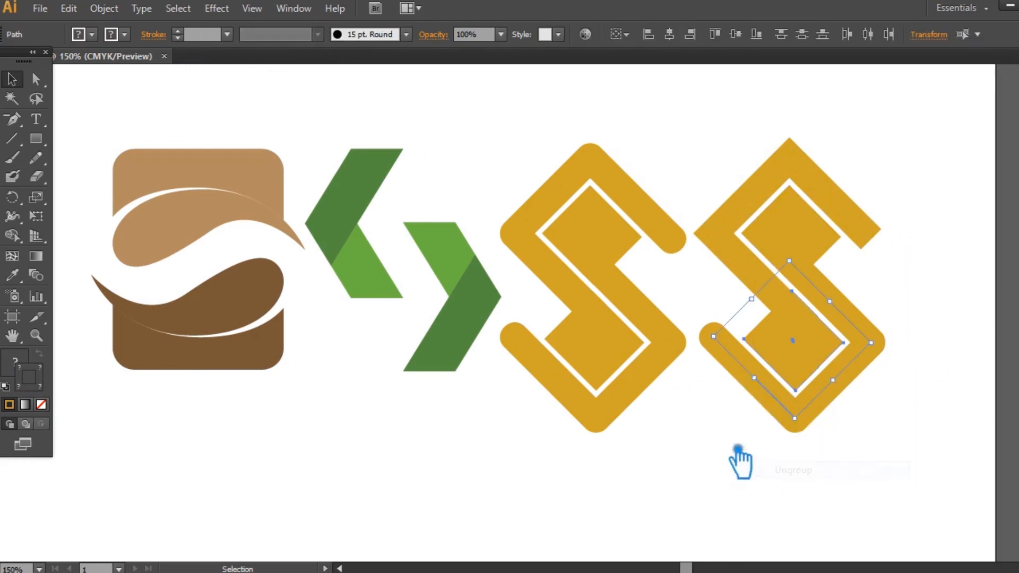
Step: Try to copy the upper outline's stroke style onto the lower outline with the Eyedropper, then undo it
{"action": "left_click", "coordinate": [763, 381]}
{"action": "left_click", "coordinate": [740, 228]}
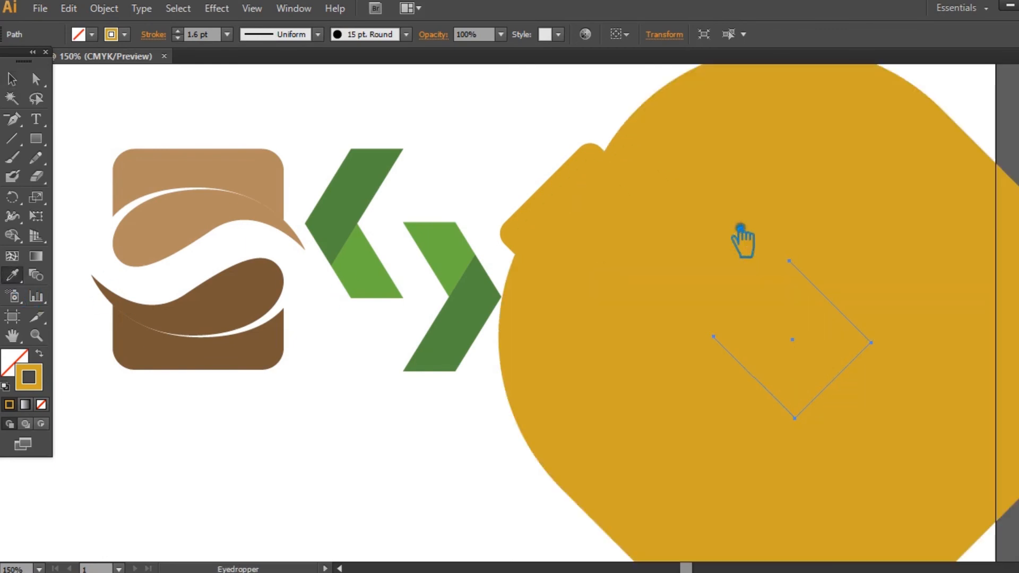
{"action": "key", "text": "ctrl+z"}
{"action": "left_click", "coordinate": [12, 79]}
{"action": "left_click", "coordinate": [881, 380]}
{"action": "left_click", "coordinate": [880, 342]}
{"action": "left_click", "coordinate": [764, 283]}
{"action": "key", "text": "ctrl+z"}
{"action": "left_click", "coordinate": [12, 79]}
{"action": "left_click", "coordinate": [936, 330]}
Step: Give the copy's lower open outline the Basic brush and a 24 pt stroke
{"action": "left_click", "coordinate": [818, 345]}
{"action": "left_click", "coordinate": [953, 330]}
{"action": "left_click", "coordinate": [852, 317]}
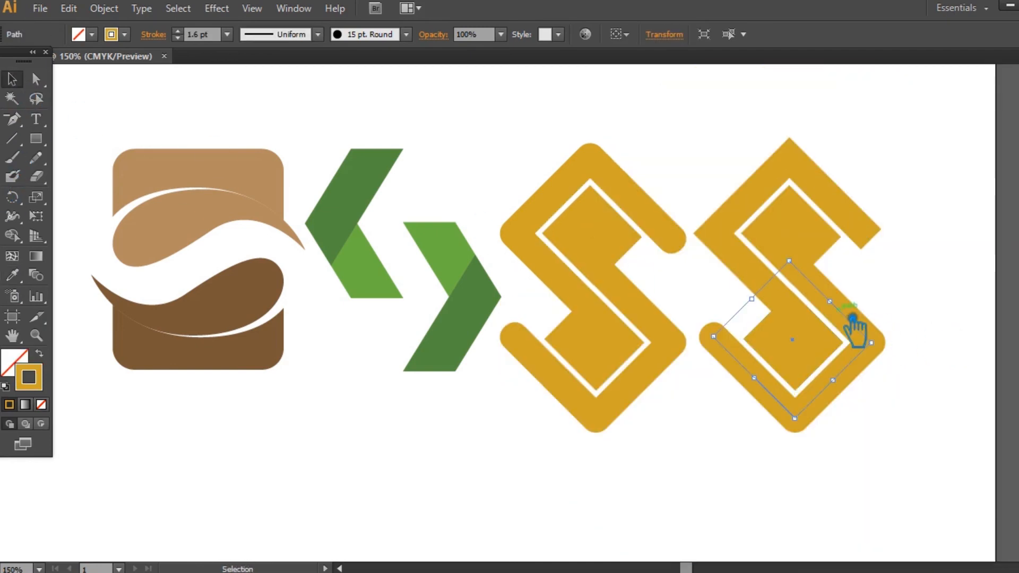
{"action": "left_click", "coordinate": [406, 34]}
{"action": "left_click", "coordinate": [330, 95]}
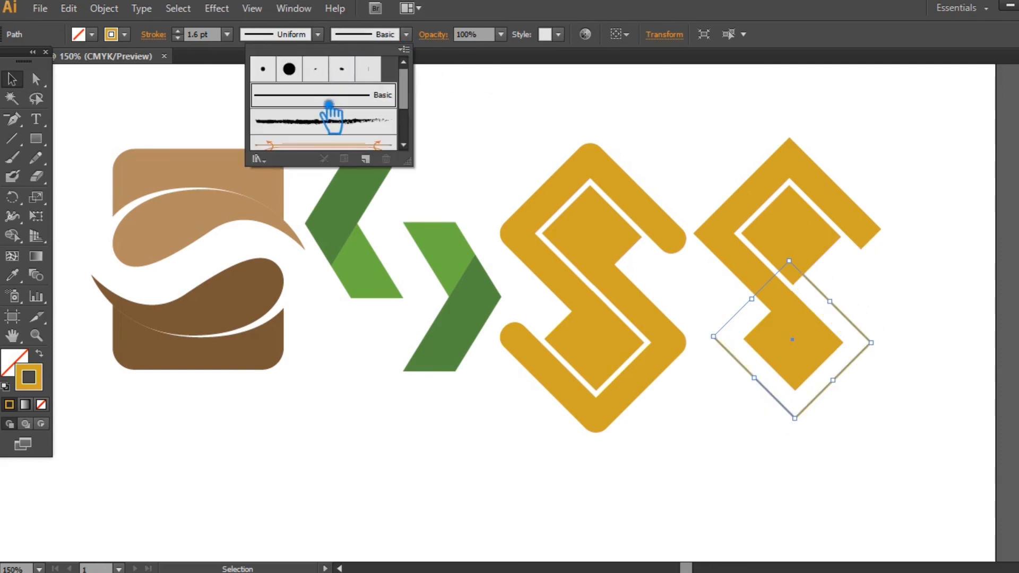
{"action": "left_click", "coordinate": [193, 35]}
{"action": "scroll", "coordinate": [192, 36], "scroll_direction": "up", "scroll_amount": 16}
{"action": "scroll", "coordinate": [192, 36], "scroll_direction": "up", "scroll_amount": 7}
{"action": "left_click", "coordinate": [937, 295]}
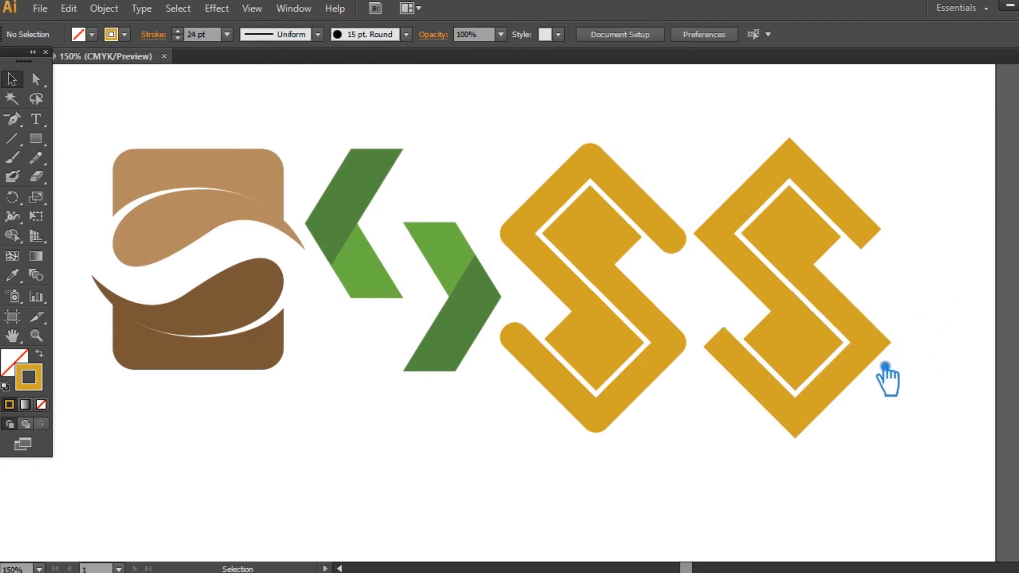
Step: Select both gold logos and expand the rounded logo's brush strokes into filled shapes
{"action": "mouse_move", "coordinate": [892, 467]}
{"action": "left_mouse_down"}
{"action": "mouse_move", "coordinate": [718, 166]}
{"action": "mouse_move", "coordinate": [540, 153]}
{"action": "left_mouse_up"}
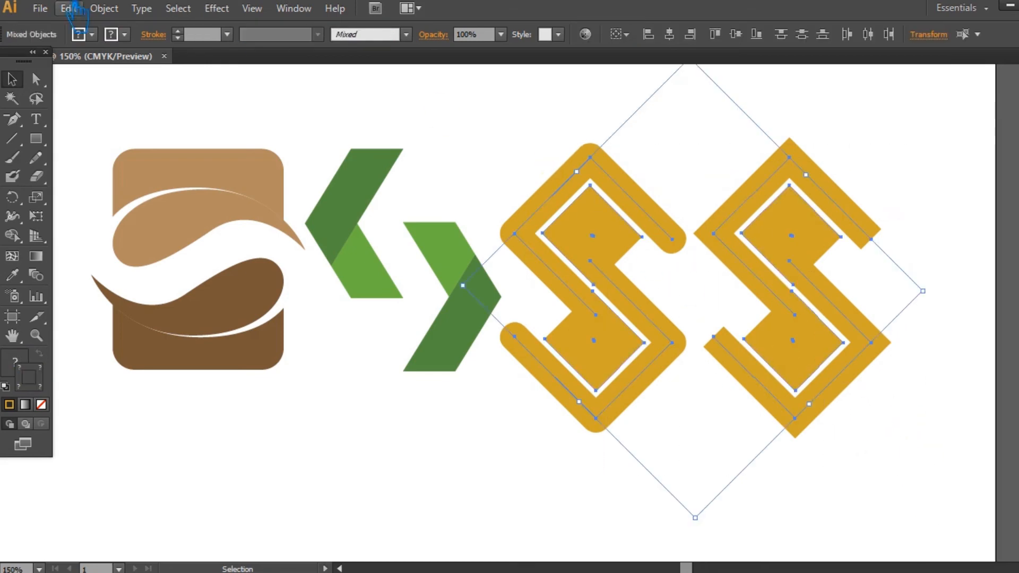
{"action": "left_click", "coordinate": [104, 8]}
{"action": "left_click", "coordinate": [160, 198]}
{"action": "left_click", "coordinate": [687, 478]}
{"action": "left_click", "coordinate": [666, 352]}
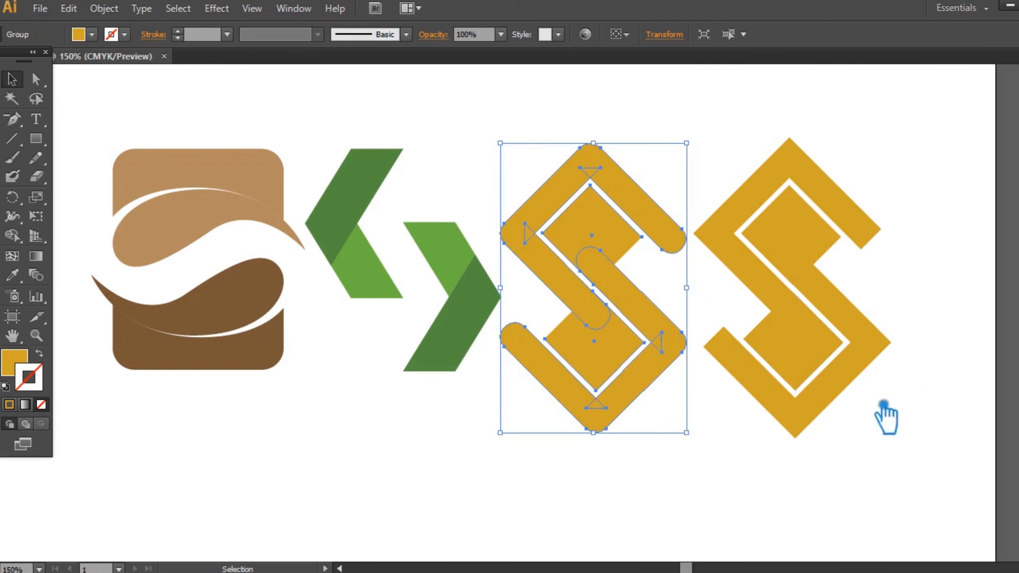
Step: Expand the strokes of the sharp-cornered gold logo into filled shapes
{"action": "left_click", "coordinate": [867, 395]}
{"action": "left_click_drag", "start_coordinate": [900, 354], "coordinate": [727, 152]}
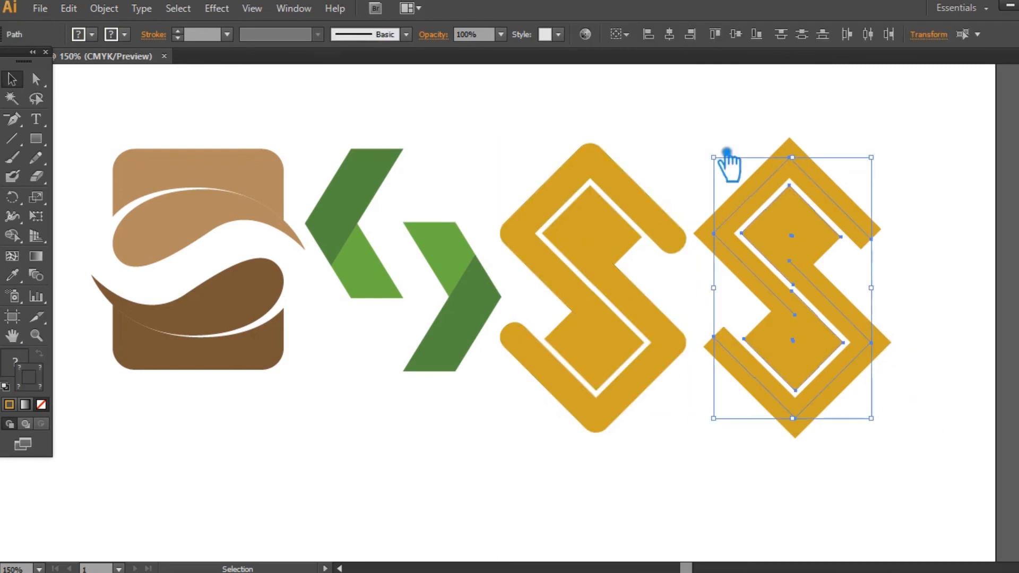
{"action": "left_click", "coordinate": [104, 9]}
{"action": "left_click", "coordinate": [186, 195]}
{"action": "left_click", "coordinate": [766, 338]}
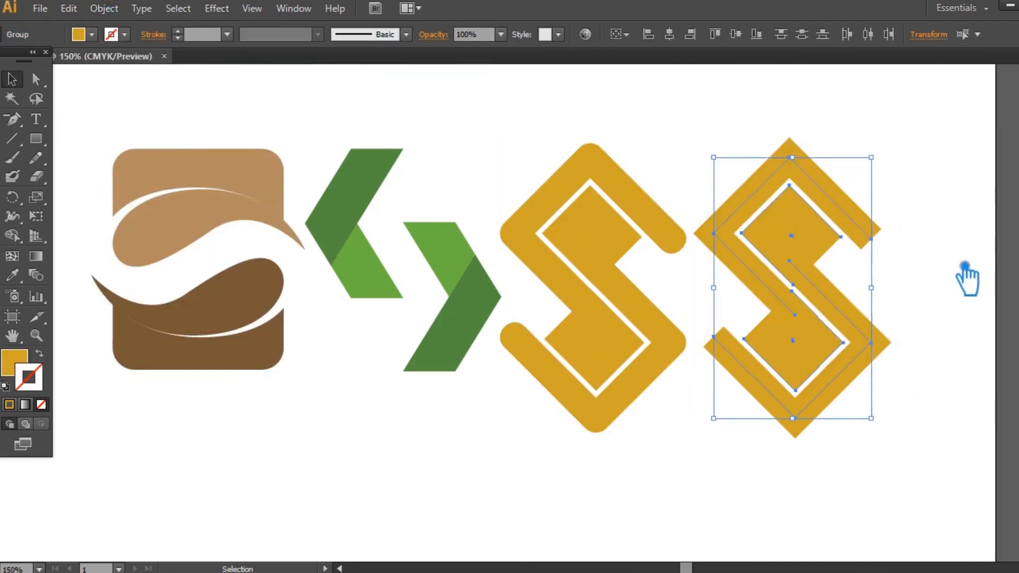
Step: Unite the overlapping shapes of both gold logos with Pathfinder
{"action": "left_click", "coordinate": [960, 275]}
{"action": "left_click_drag", "start_coordinate": [938, 452], "coordinate": [641, 178]}
{"action": "key", "text": "ctrl+shift+F9"}
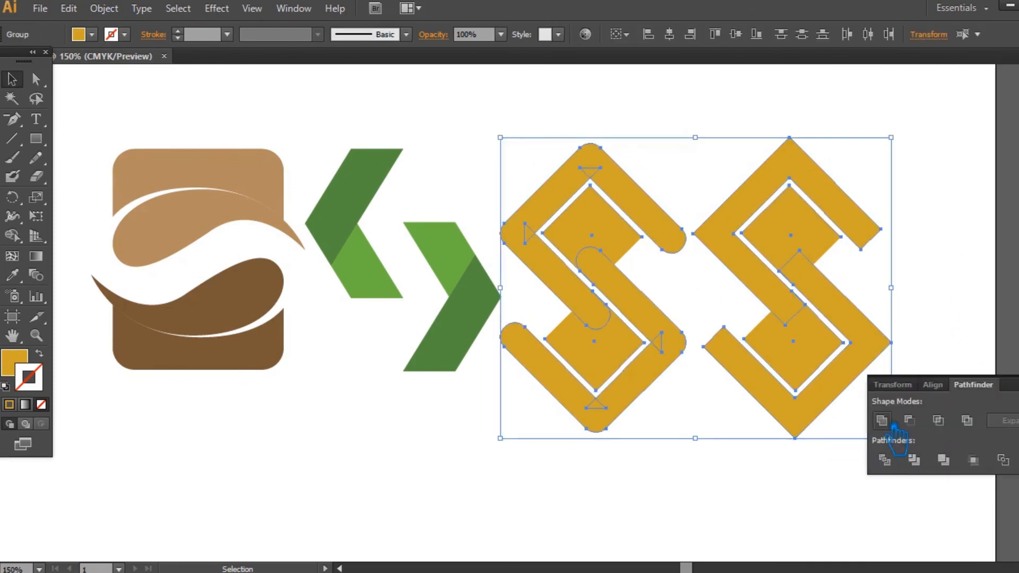
{"action": "left_click", "coordinate": [881, 420]}
Step: Delete the extra anchor point at the middle of the diagonal edge in each gold logo
{"action": "key", "text": "p"}
{"action": "left_click", "coordinate": [794, 309]}
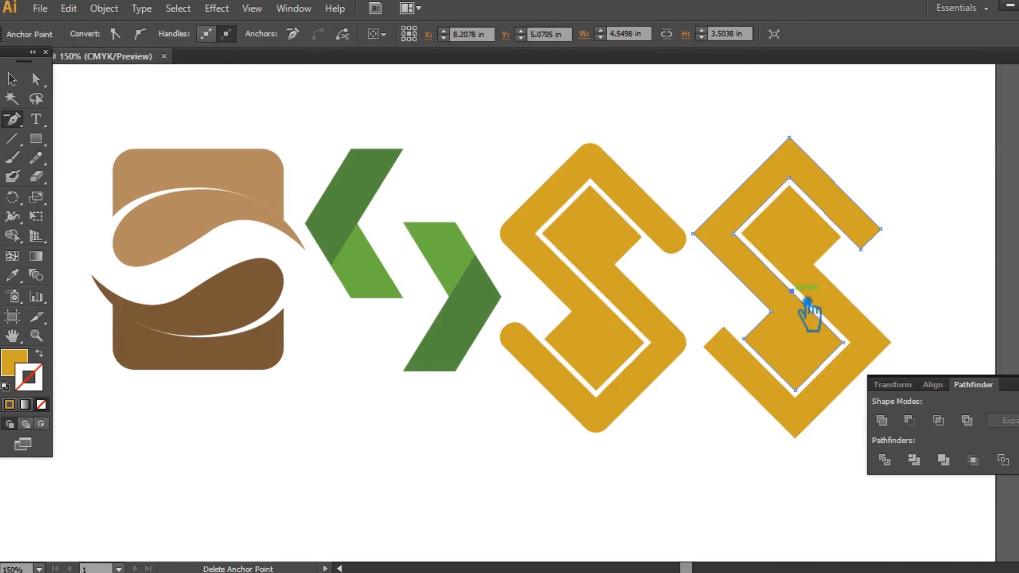
{"action": "key", "text": "v"}
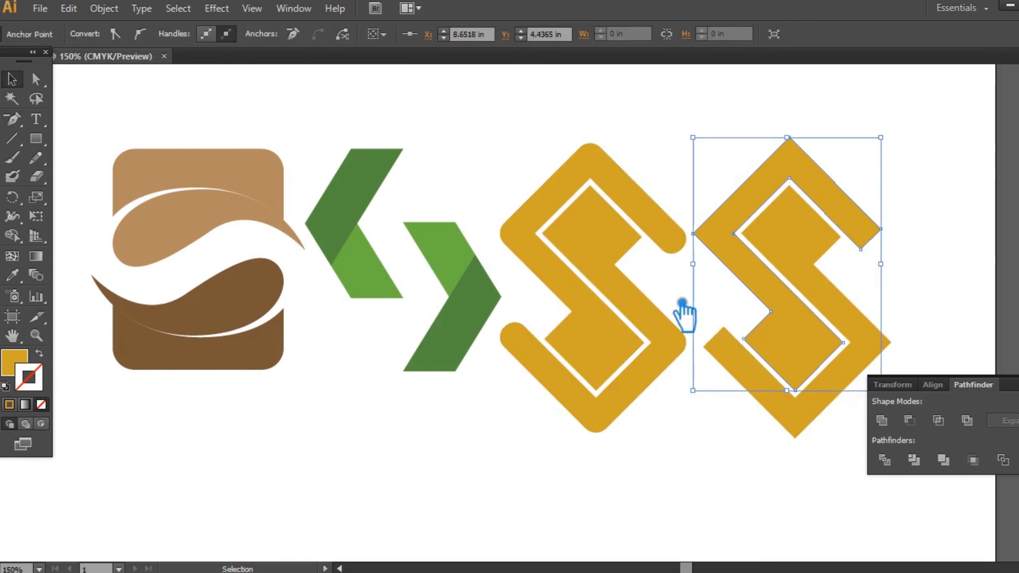
{"action": "left_click", "coordinate": [615, 329]}
{"action": "key", "text": "minus"}
{"action": "left_click", "coordinate": [593, 291]}
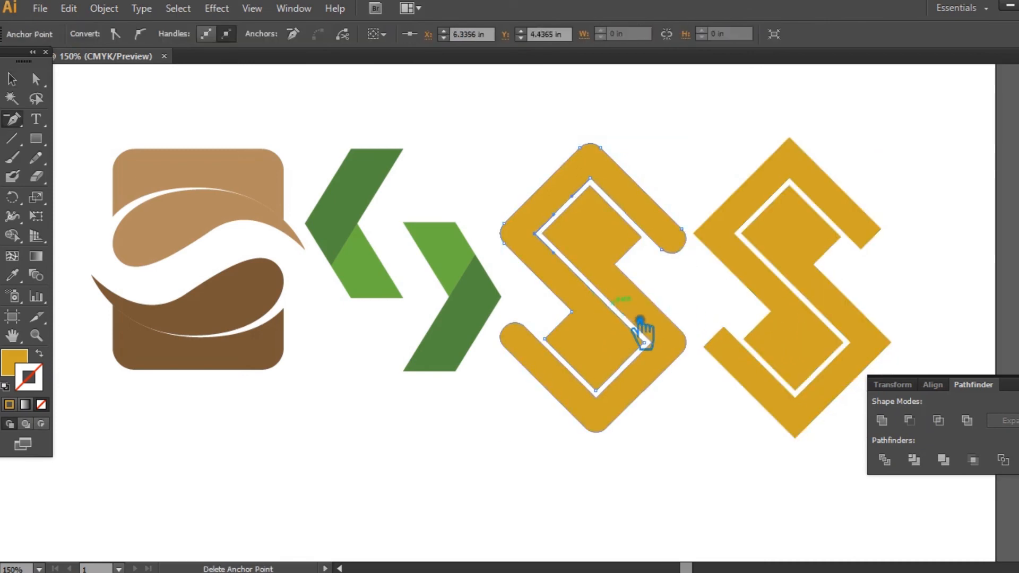
{"action": "key", "text": "v"}
{"action": "left_click", "coordinate": [926, 318]}
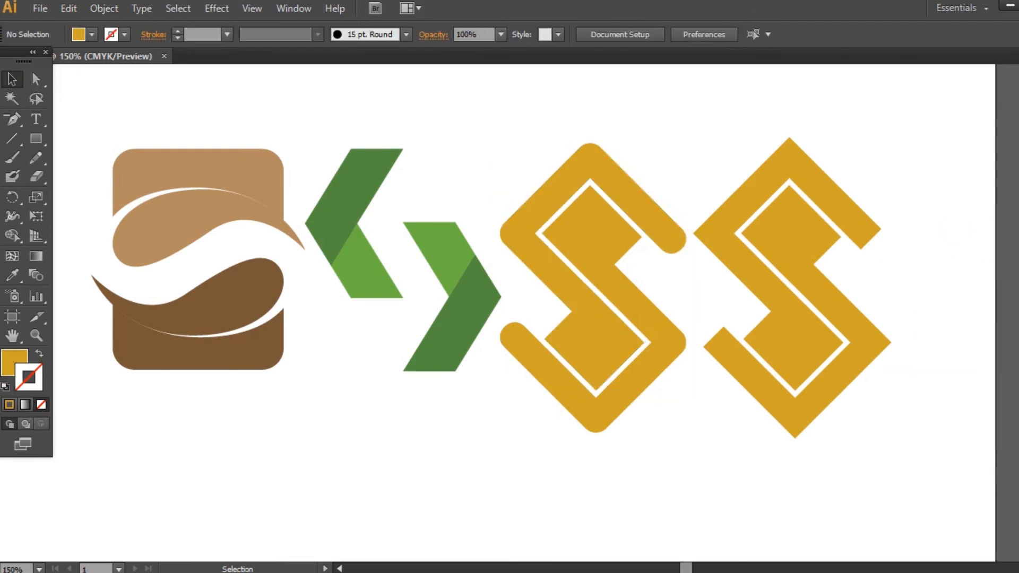
Step: Ungroup the sharp-cornered gold logo into its upper and lower shapes
{"action": "left_click", "coordinate": [799, 255]}
{"action": "right_click", "coordinate": [791, 251]}
{"action": "left_click", "coordinate": [837, 347]}
{"action": "left_click", "coordinate": [966, 260]}
Step: Fill the sharp-cornered logo's lower shape dark brown and its upper shape light brown, sampled from the brown logo
{"action": "left_click", "coordinate": [830, 249]}
{"action": "double_click", "coordinate": [16, 363]}
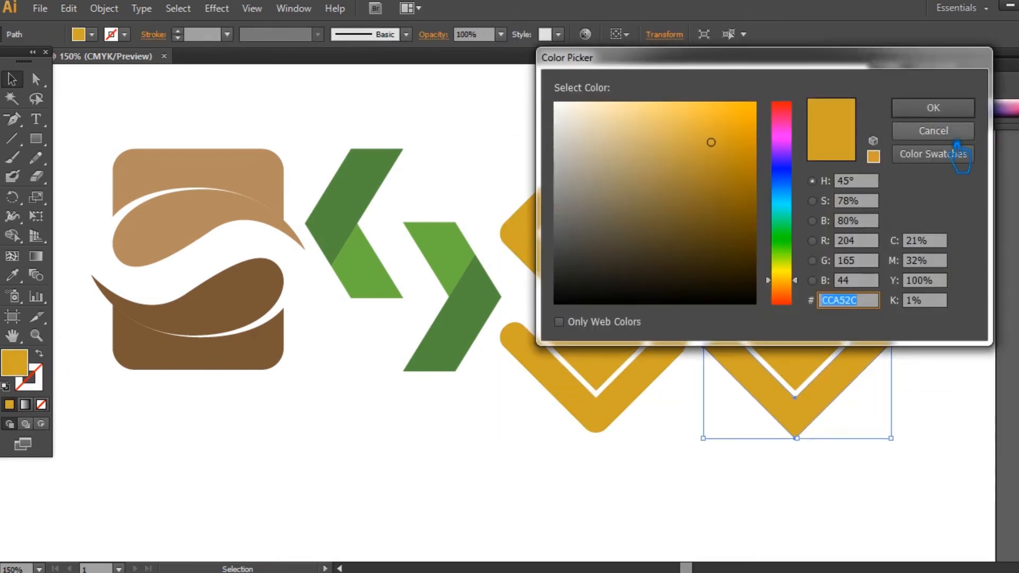
{"action": "left_click", "coordinate": [939, 133]}
{"action": "key", "text": "i"}
{"action": "left_click", "coordinate": [219, 162]}
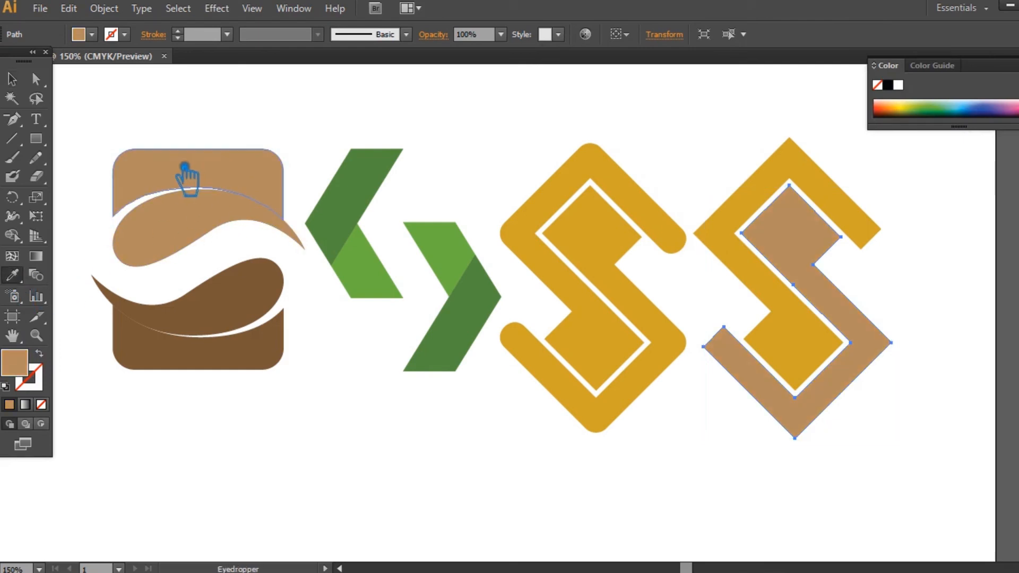
{"action": "left_click", "coordinate": [279, 319]}
{"action": "left_click", "coordinate": [732, 170], "text": "ctrl"}
{"action": "left_click", "coordinate": [199, 186]}
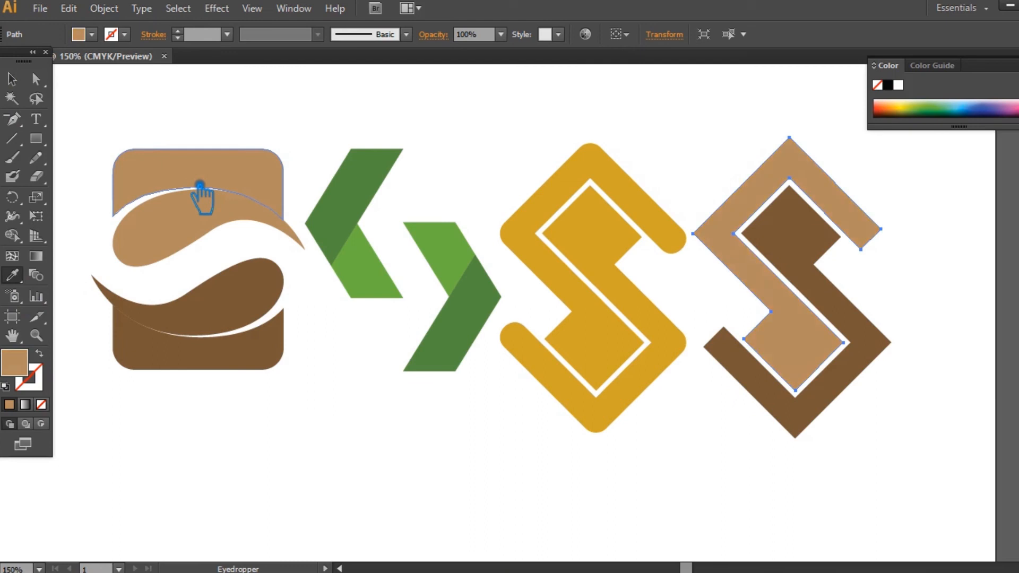
{"action": "key", "text": "v"}
{"action": "left_click", "coordinate": [736, 482]}
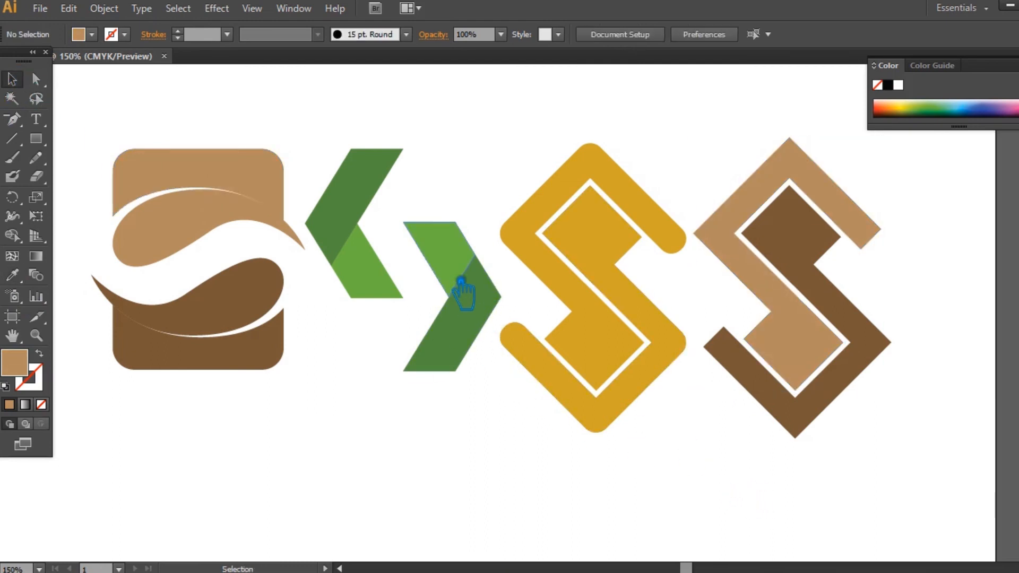
Step: Fill the sharp-cornered logo's upper shape with teal #199390
{"action": "left_click", "coordinate": [752, 220]}
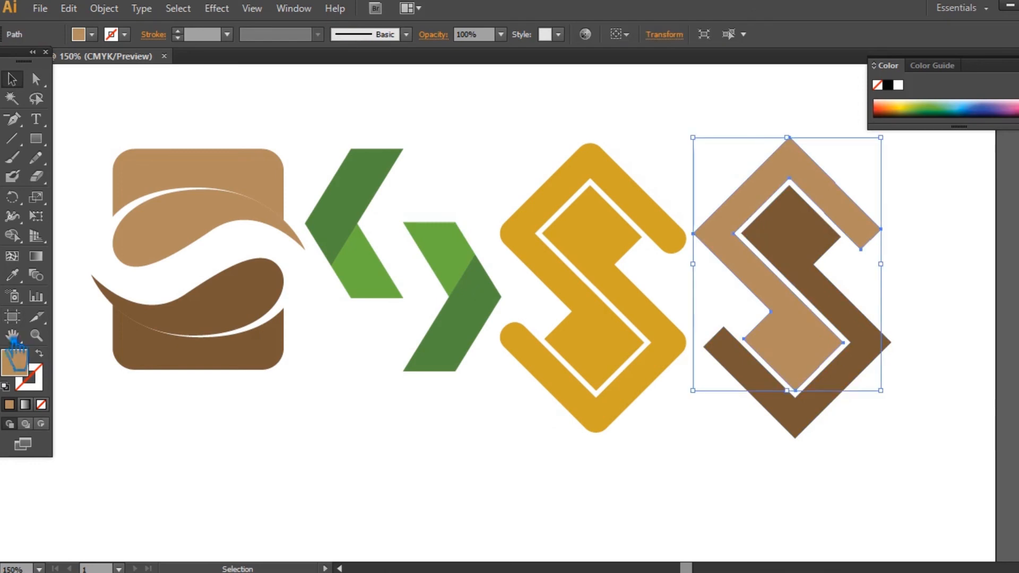
{"action": "double_click", "coordinate": [20, 363]}
{"action": "left_click", "coordinate": [787, 199]}
{"action": "mouse_move", "coordinate": [740, 207]}
{"action": "left_mouse_down"}
{"action": "mouse_move", "coordinate": [733, 178]}
{"action": "mouse_move", "coordinate": [739, 198]}
{"action": "left_mouse_up"}
{"action": "left_click", "coordinate": [794, 202]}
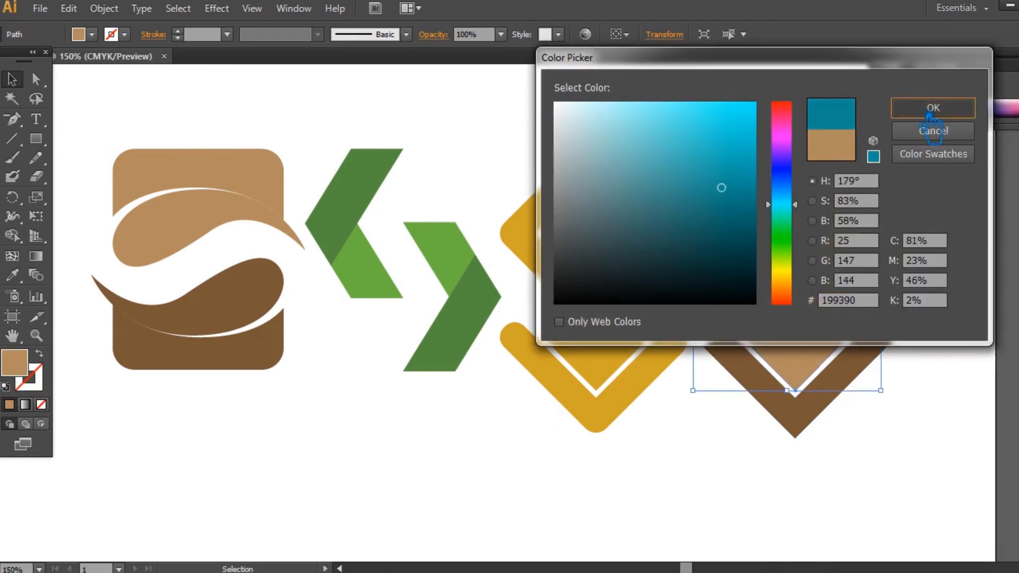
{"action": "left_click", "coordinate": [933, 108]}
Step: Copy the teal fill to the logo's lower shape and darken it to a deep teal
{"action": "left_click", "coordinate": [946, 295]}
{"action": "left_click", "coordinate": [861, 319]}
{"action": "key", "text": "i"}
{"action": "left_click", "coordinate": [742, 227]}
{"action": "key", "text": "v"}
{"action": "double_click", "coordinate": [26, 372]}
{"action": "left_click", "coordinate": [732, 214]}
{"action": "left_click", "coordinate": [933, 108]}
{"action": "left_click", "coordinate": [957, 269]}
Step: Lighten the lower shape's dark teal fill slightly
{"action": "left_click", "coordinate": [803, 264]}
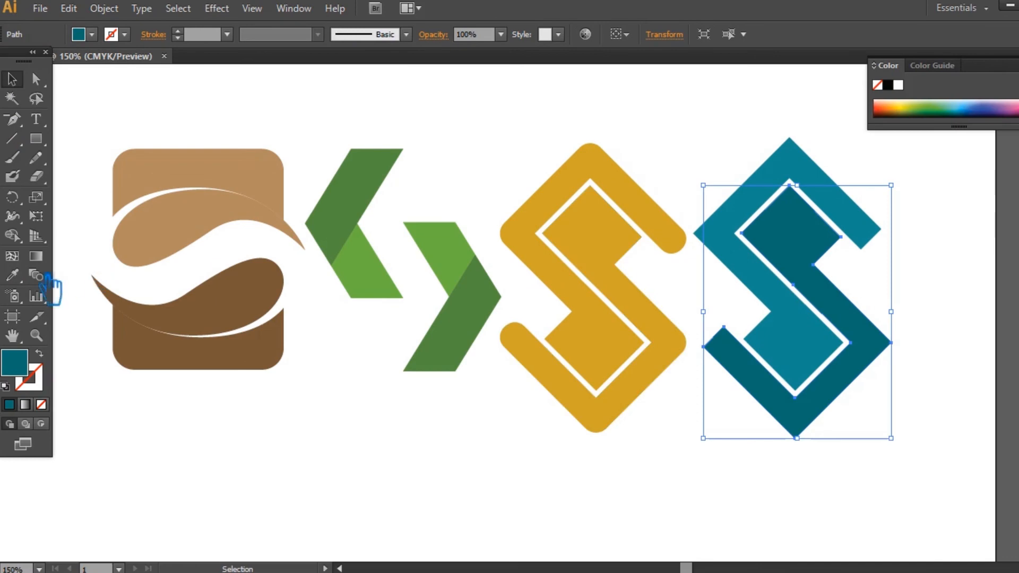
{"action": "double_click", "coordinate": [26, 367]}
{"action": "left_click", "coordinate": [720, 199]}
{"action": "left_click", "coordinate": [954, 107]}
{"action": "left_click", "coordinate": [973, 203]}
Step: Sample the lower shape's teal onto the upper shape and lighten it to #28BFAD
{"action": "left_click", "coordinate": [855, 222]}
{"action": "left_click", "coordinate": [14, 275]}
{"action": "left_click", "coordinate": [789, 248]}
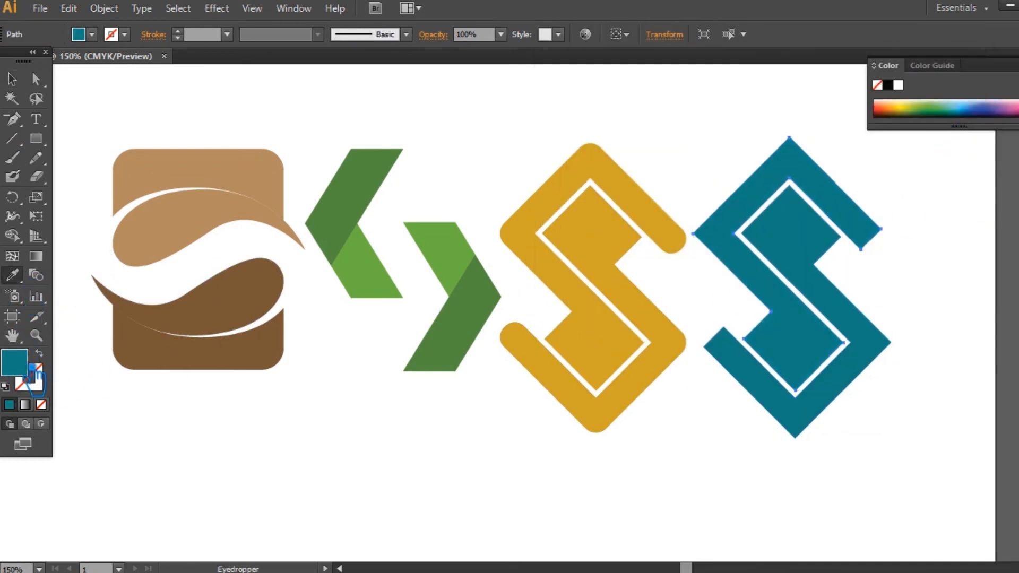
{"action": "double_click", "coordinate": [25, 367]}
{"action": "left_click", "coordinate": [724, 169]}
{"action": "left_click", "coordinate": [960, 106]}
{"action": "left_click", "coordinate": [11, 78]}
{"action": "double_click", "coordinate": [25, 372]}
{"action": "left_click", "coordinate": [712, 153]}
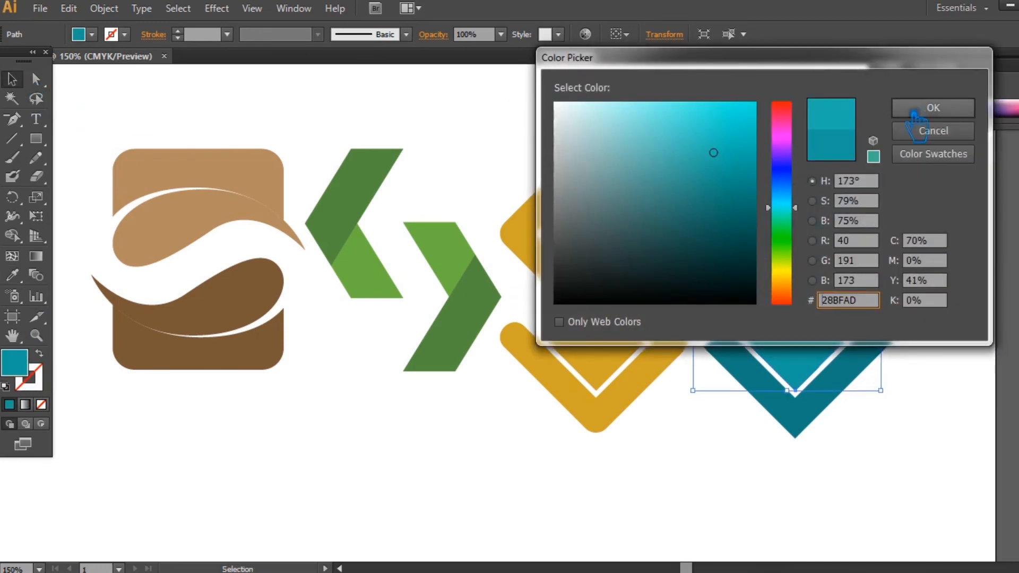
{"action": "left_click", "coordinate": [950, 106]}
{"action": "left_click", "coordinate": [978, 372]}
{"action": "left_click", "coordinate": [958, 226]}
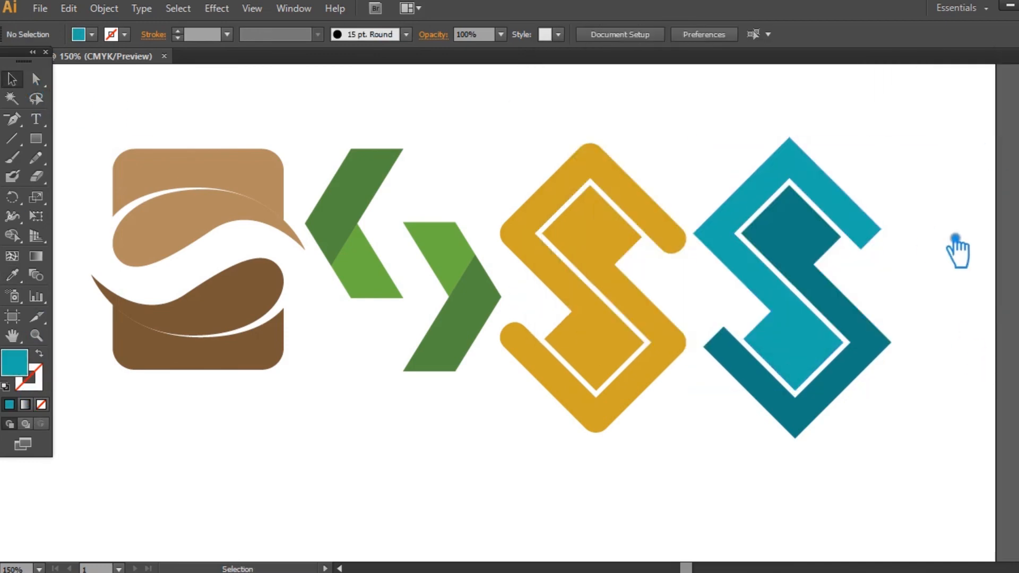
{"action": "left_click_drag", "start_coordinate": [936, 442], "coordinate": [766, 182]}
{"action": "left_click", "coordinate": [690, 265]}
{"action": "left_click", "coordinate": [627, 254]}
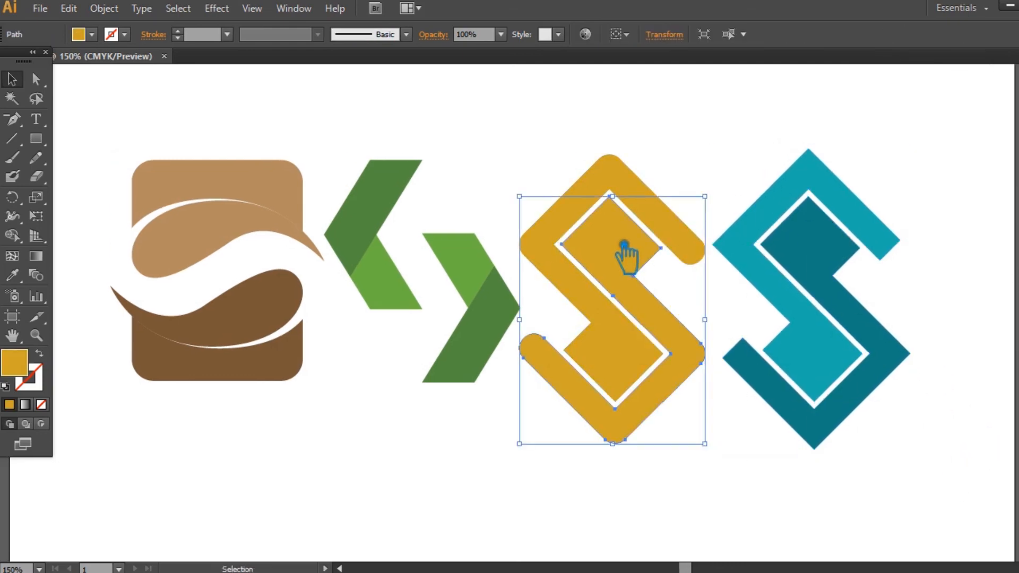
{"action": "left_click", "coordinate": [762, 470]}
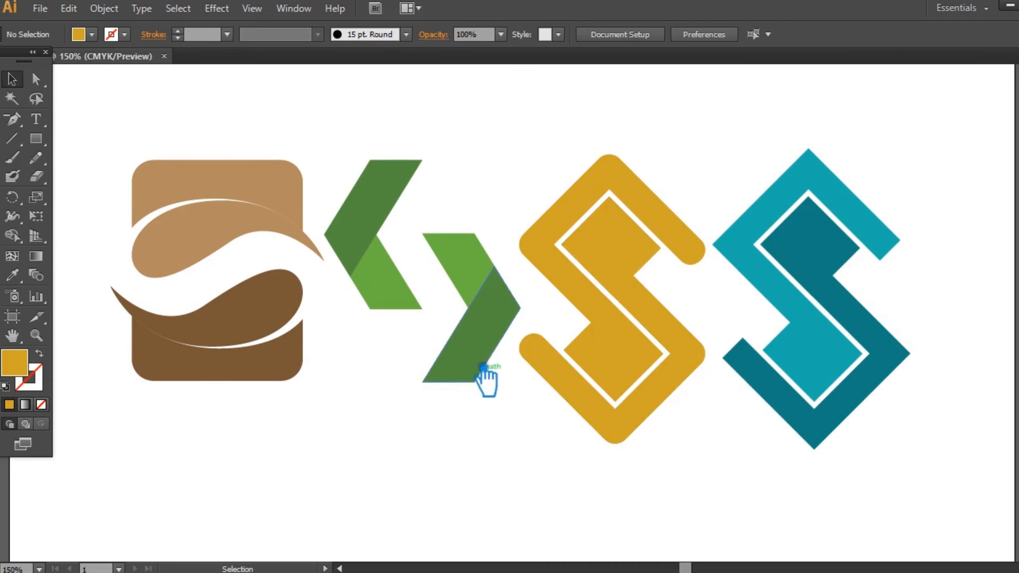
Step: Move the brown logo slightly left to widen its gap from the green logo
{"action": "left_click_drag", "start_coordinate": [230, 357], "coordinate": [201, 355]}
{"action": "left_click_drag", "start_coordinate": [219, 357], "coordinate": [215, 357]}
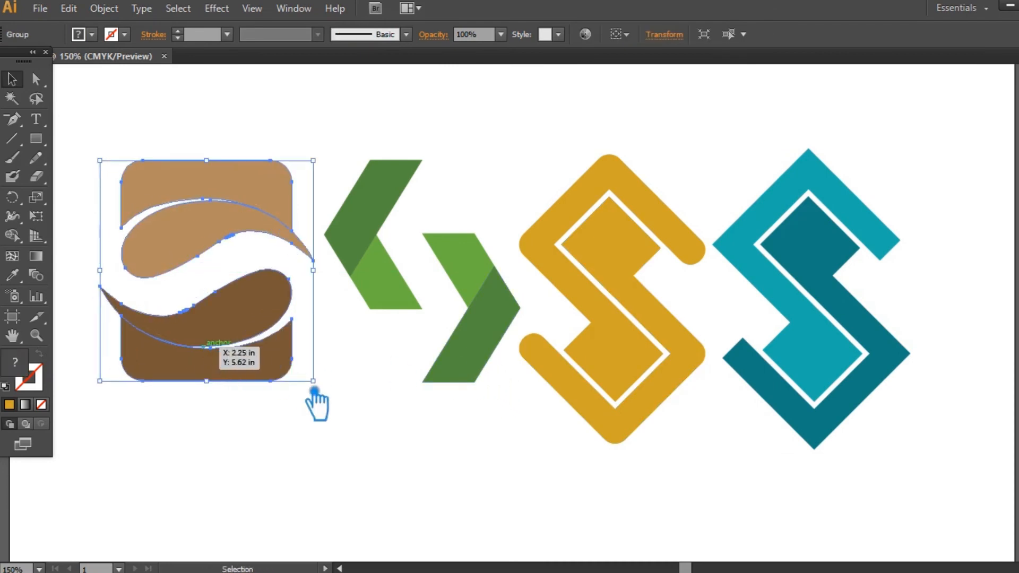
Step: Move the green chevron logo slightly left, closer to the brown logo and away from the gold one
{"action": "left_click", "coordinate": [319, 405]}
{"action": "left_click", "coordinate": [374, 288]}
{"action": "left_click", "coordinate": [912, 467]}
{"action": "left_click_drag", "start_coordinate": [492, 302], "coordinate": [481, 301]}
{"action": "left_click", "coordinate": [467, 482]}
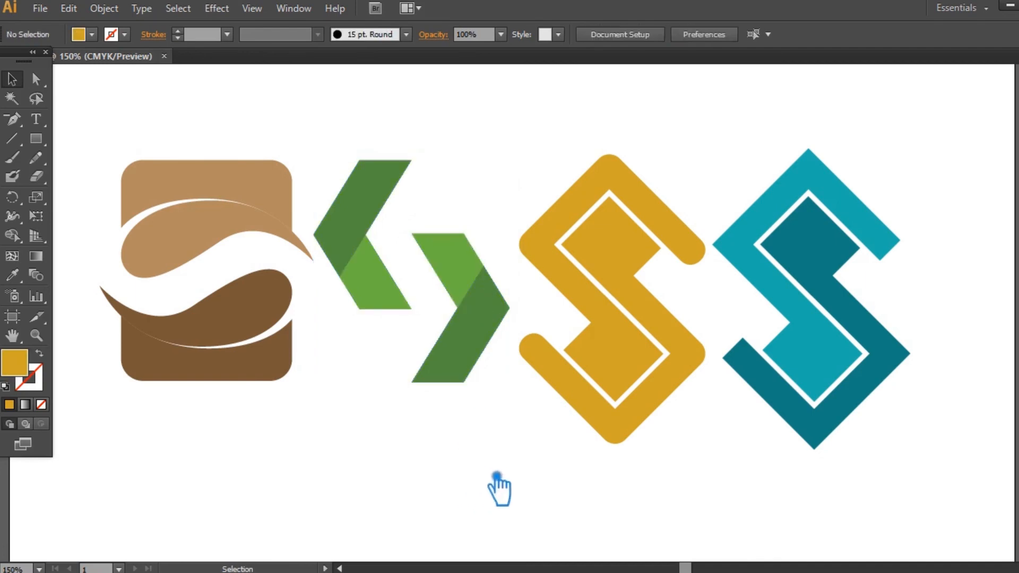
Step: Scale the gold logo down proportionally until its top and bottom line up with the green logo's height
{"action": "left_click", "coordinate": [642, 418]}
{"action": "left_click_drag", "start_coordinate": [519, 154], "coordinate": [536, 169]}
{"action": "left_click", "coordinate": [504, 136]}
{"action": "left_click", "coordinate": [563, 187]}
{"action": "left_click_drag", "start_coordinate": [705, 444], "coordinate": [694, 383]}
{"action": "left_click", "coordinate": [693, 450]}
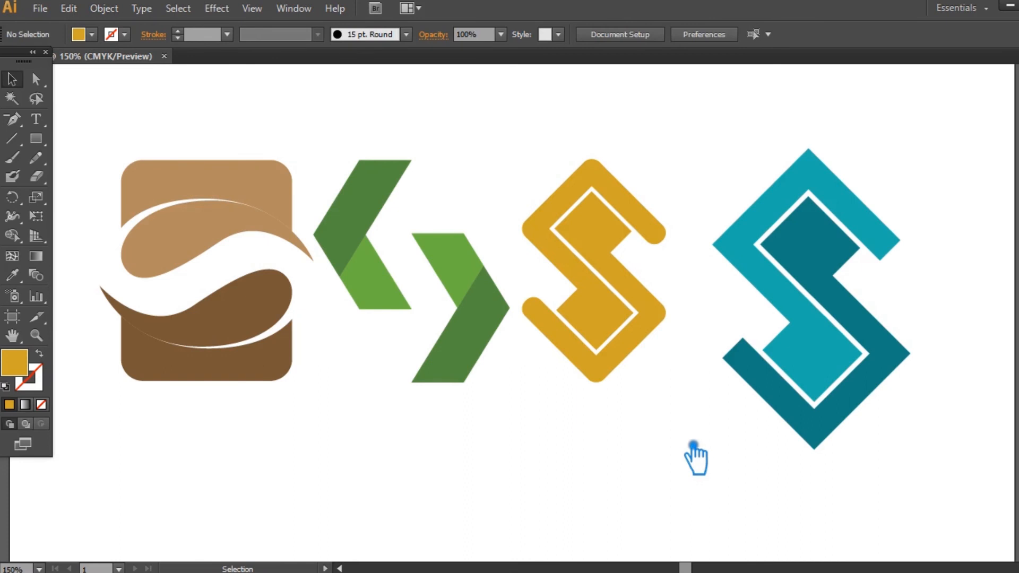
Step: Move the teal logo beside the gold one with their tops level, and scale it down proportionally to the gold logo's height
{"action": "left_click", "coordinate": [837, 278]}
{"action": "left_click", "coordinate": [704, 375]}
{"action": "left_click_drag", "start_coordinate": [829, 200], "coordinate": [807, 205]}
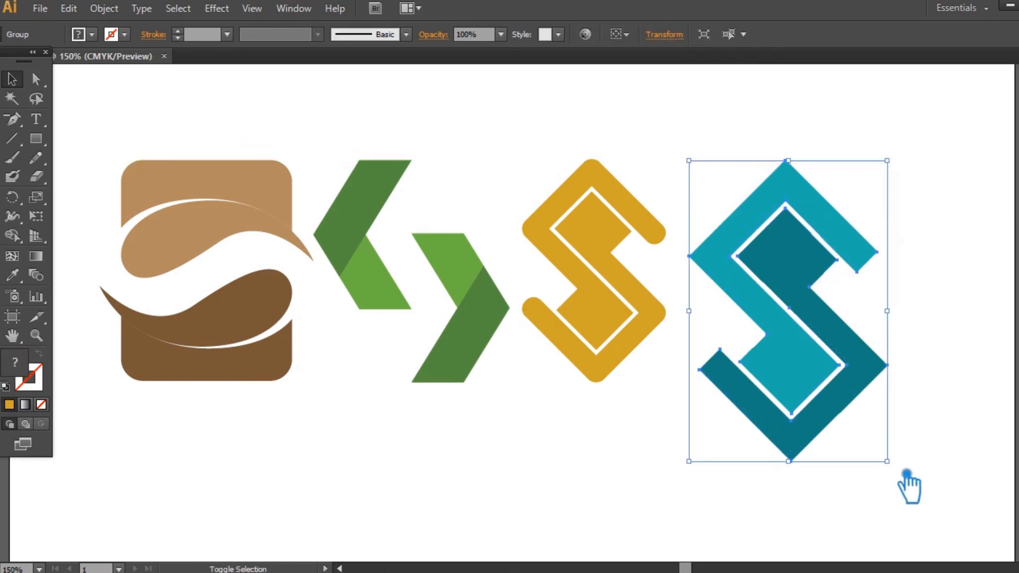
{"action": "left_click_drag", "start_coordinate": [900, 468], "coordinate": [872, 389]}
{"action": "left_click", "coordinate": [923, 345]}
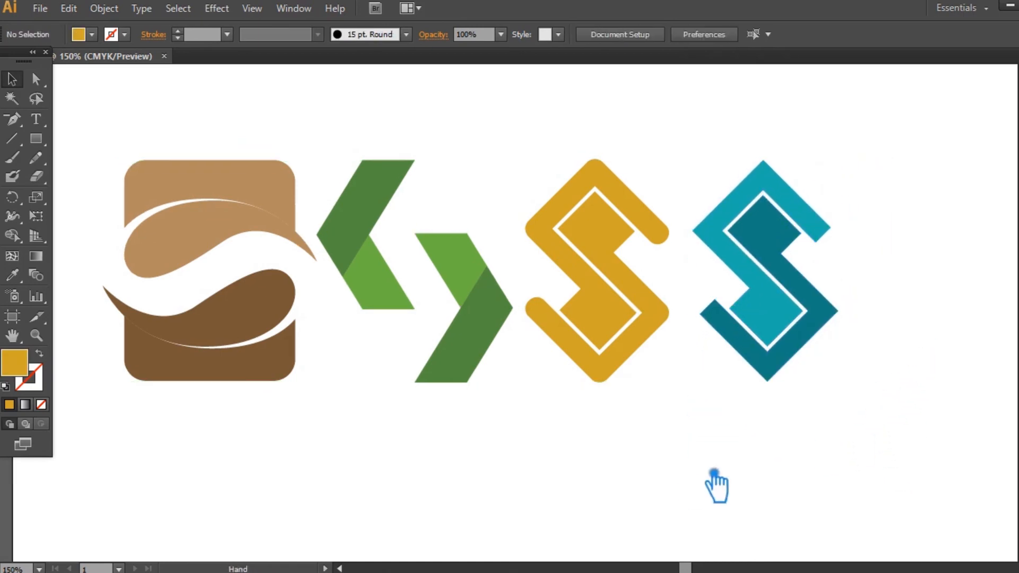
Step: Scale the green chevron logo down slightly, keeping its proportions and its place between the brown and gold logos
{"action": "left_click_drag", "start_coordinate": [716, 484], "coordinate": [758, 484]}
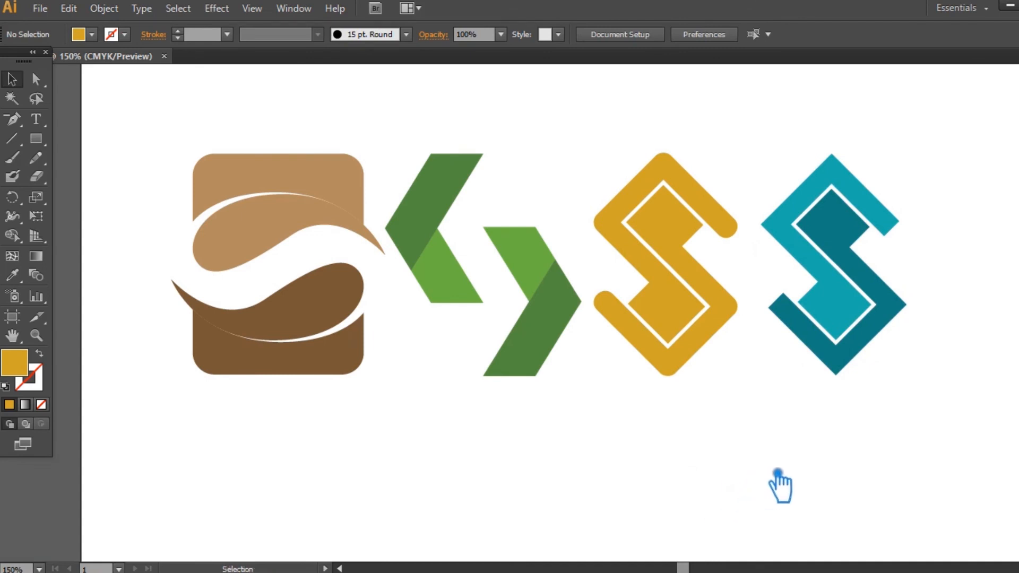
{"action": "left_click", "coordinate": [529, 277]}
{"action": "left_click_drag", "start_coordinate": [573, 383], "coordinate": [560, 370]}
{"action": "left_click", "coordinate": [609, 467]}
Step: Scale the brown logo down proportionally so it is slightly shorter than the green logo and stays vertically centred with it
{"action": "left_click", "coordinate": [269, 340]}
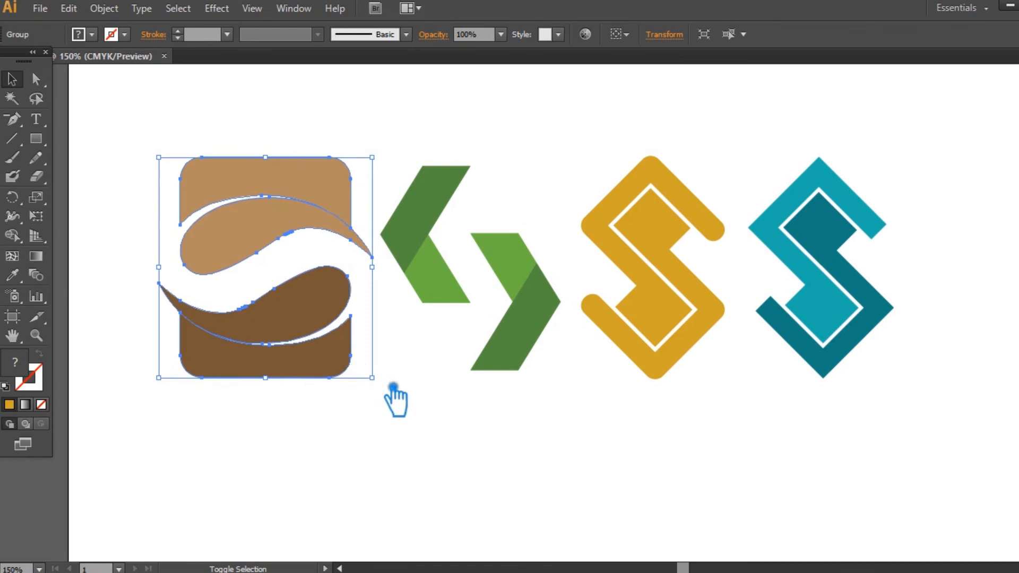
{"action": "left_click_drag", "start_coordinate": [385, 382], "coordinate": [345, 365]}
{"action": "left_click", "coordinate": [420, 435]}
{"action": "left_click", "coordinate": [417, 433]}
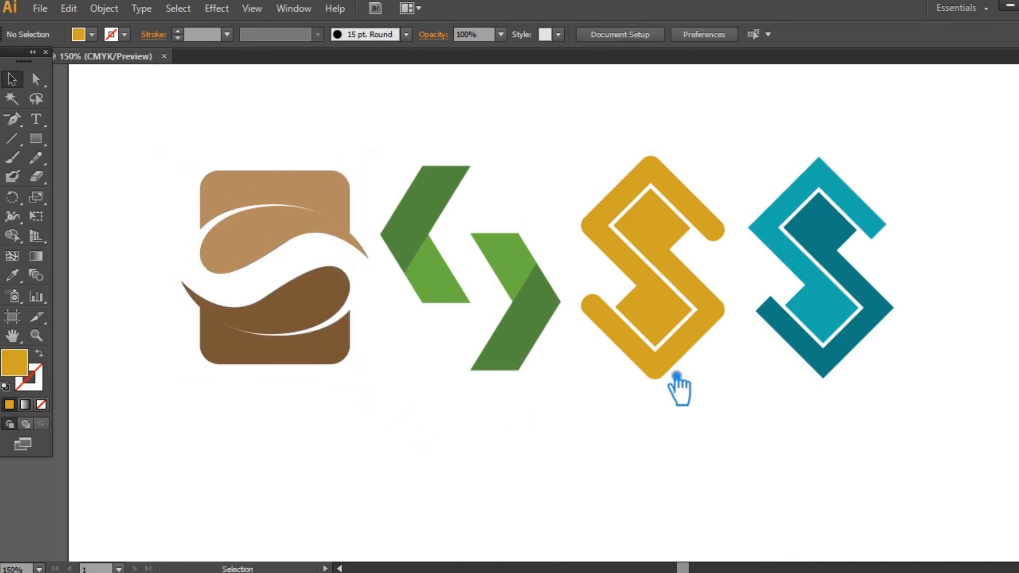
Step: Nudge the teal logo slightly left to tighten its gap to the gold logo
{"action": "left_click", "coordinate": [819, 340]}
{"action": "key", "text": "Left"}
{"action": "key", "text": "Left"}
{"action": "key", "text": "Left"}
{"action": "key", "text": "Left"}
{"action": "key", "text": "Left"}
{"action": "key", "text": "Left"}
{"action": "key", "text": "Left"}
{"action": "key", "text": "Left"}
{"action": "left_click", "coordinate": [772, 461]}
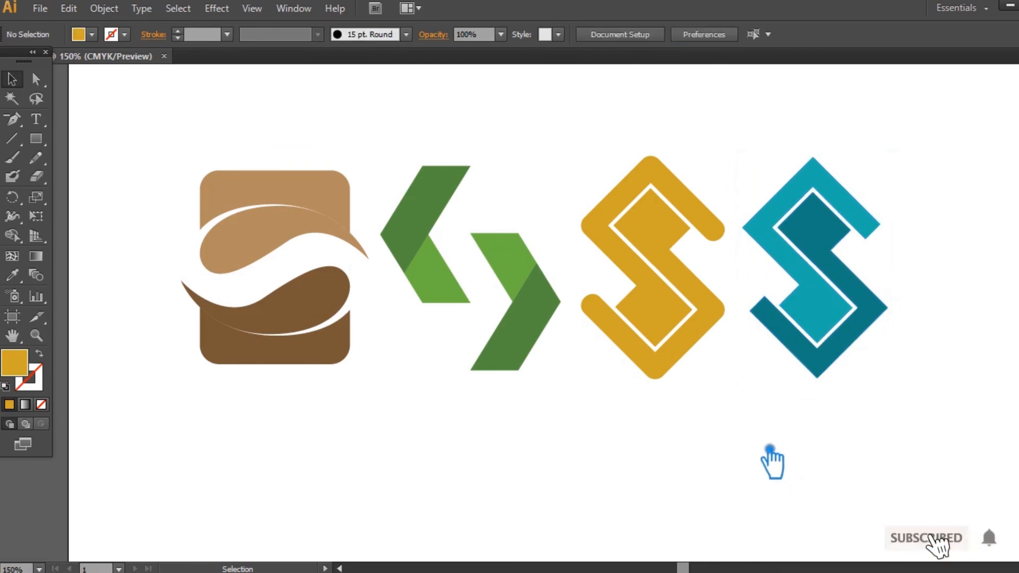